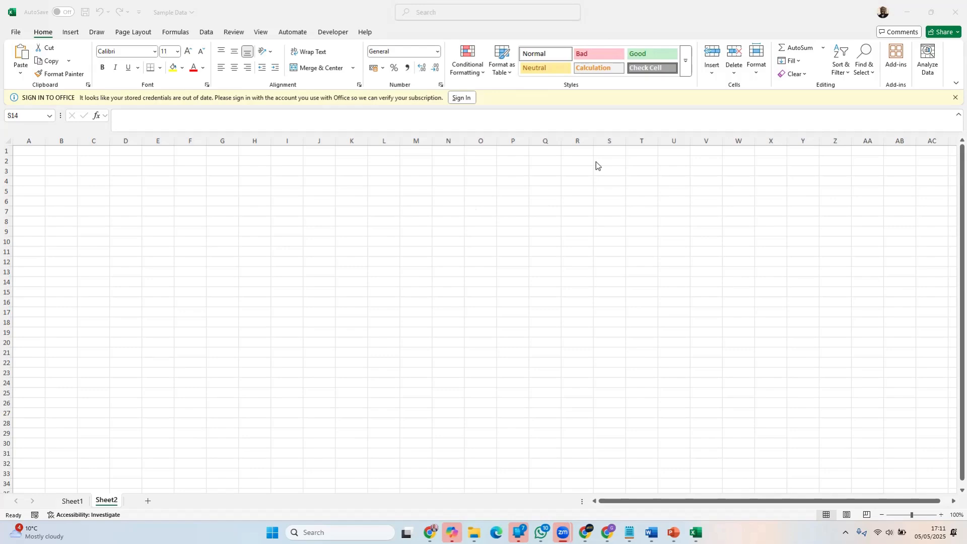
# Select several whole columns of the empty Sheet2 in turn, including C, F and H, to examine how columns are lettered
pyautogui.click(28, 139)
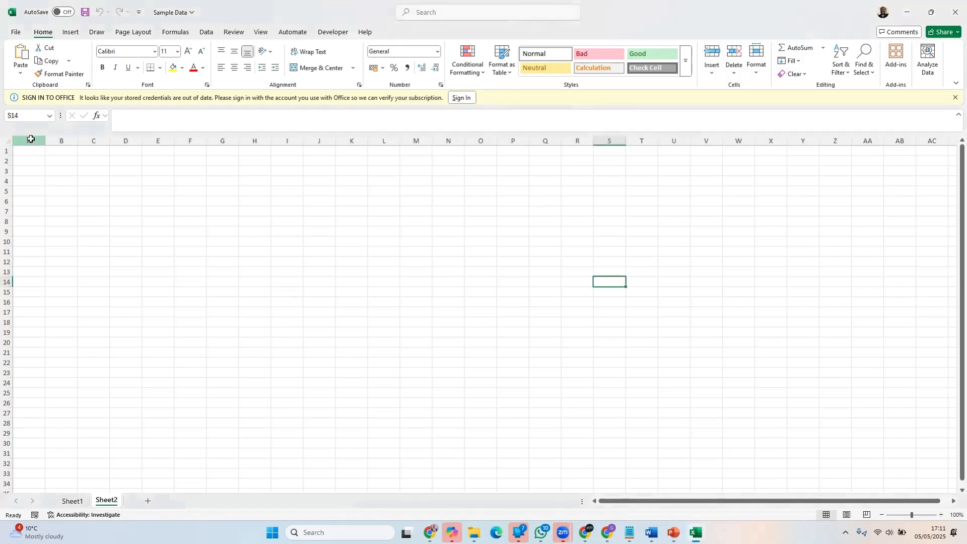
pyautogui.click(30, 139)
pyautogui.click(57, 139)
pyautogui.click(94, 140)
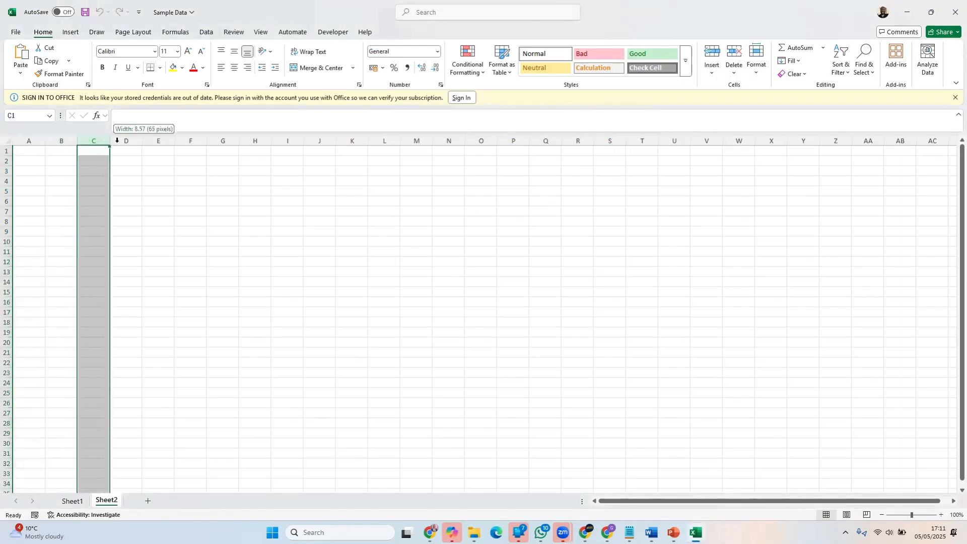
pyautogui.click(191, 141)
pyautogui.click(255, 141)
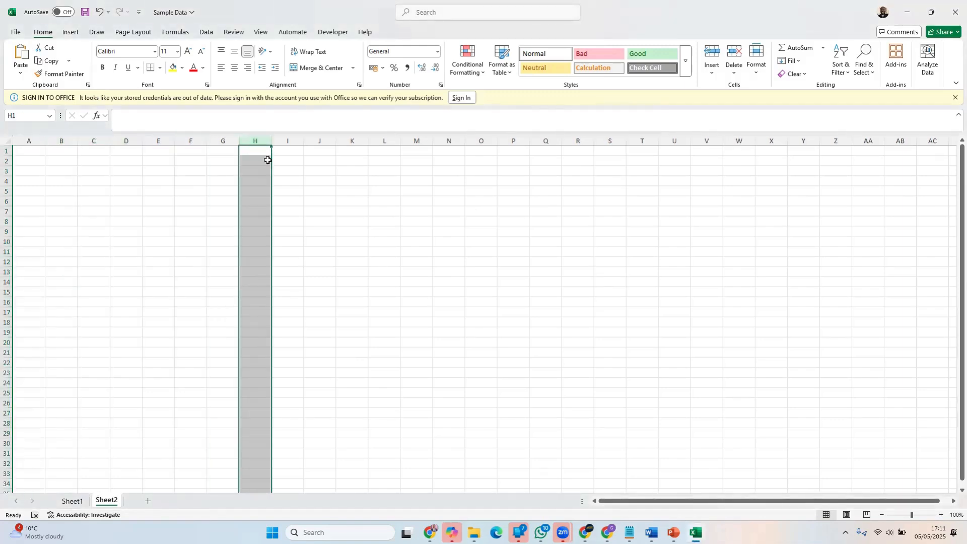
# Go from cell E1 to the last column of row 1 and back to cell A1
pyautogui.click(156, 150)
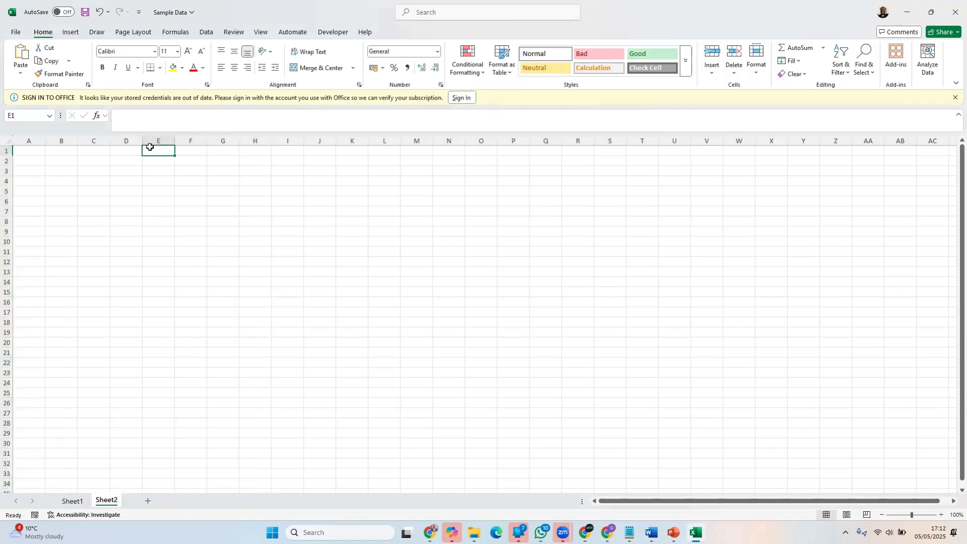
pyautogui.hotkey('ctrl', 'Right')
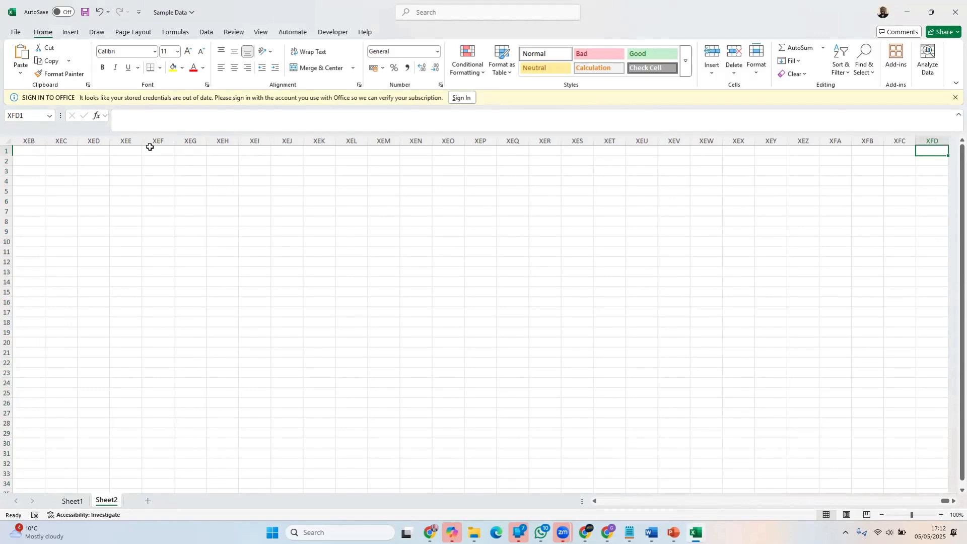
pyautogui.hotkey('ctrl', 'Left')
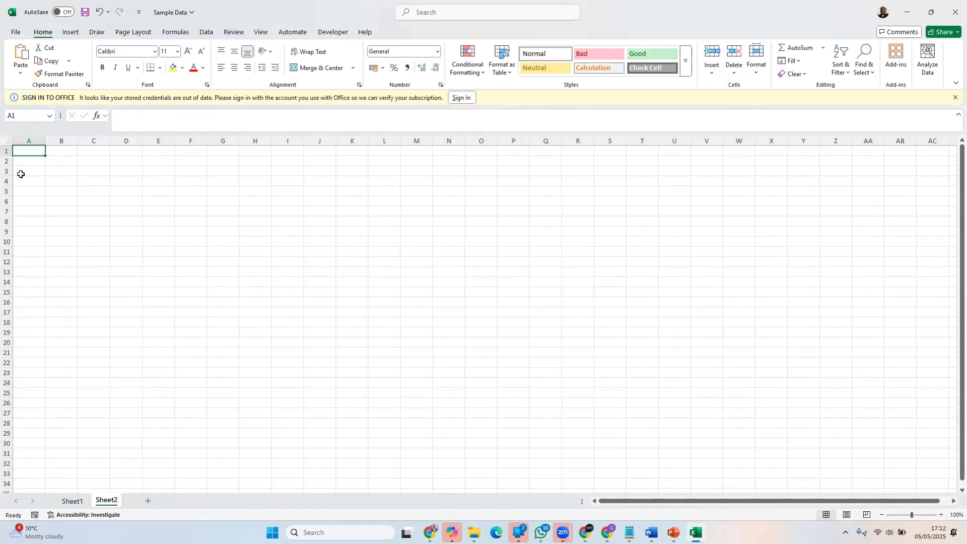
# Move down column A to A4, go on to the sheet's last row, and return to cell A1
pyautogui.press('Down')
pyautogui.press('Down')
pyautogui.press('Down')
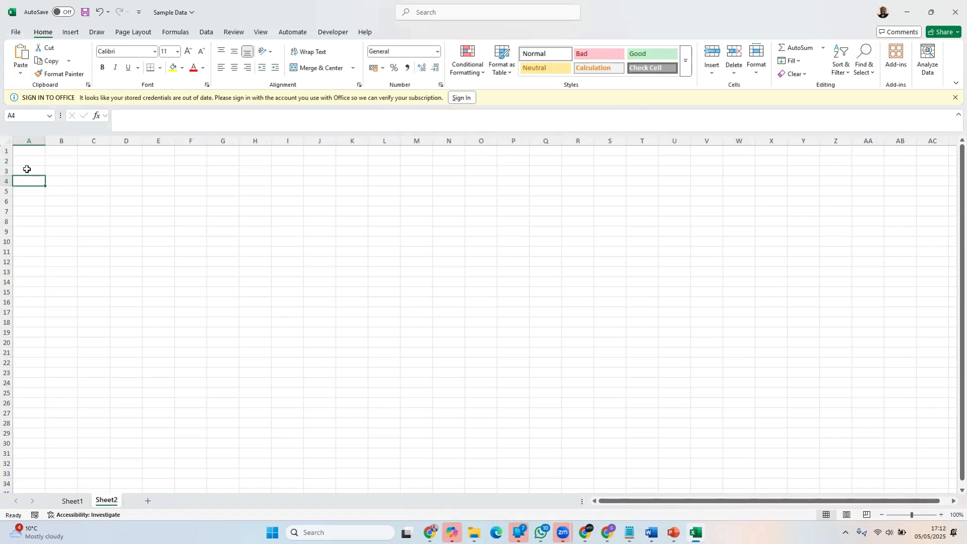
pyautogui.hotkey('ctrl', 'Down')
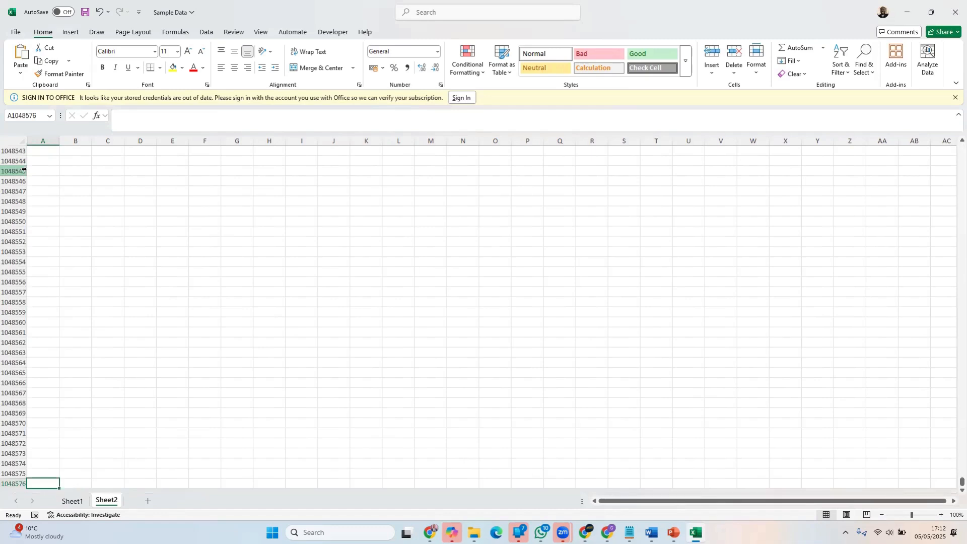
pyautogui.hotkey('ctrl', 'Up')
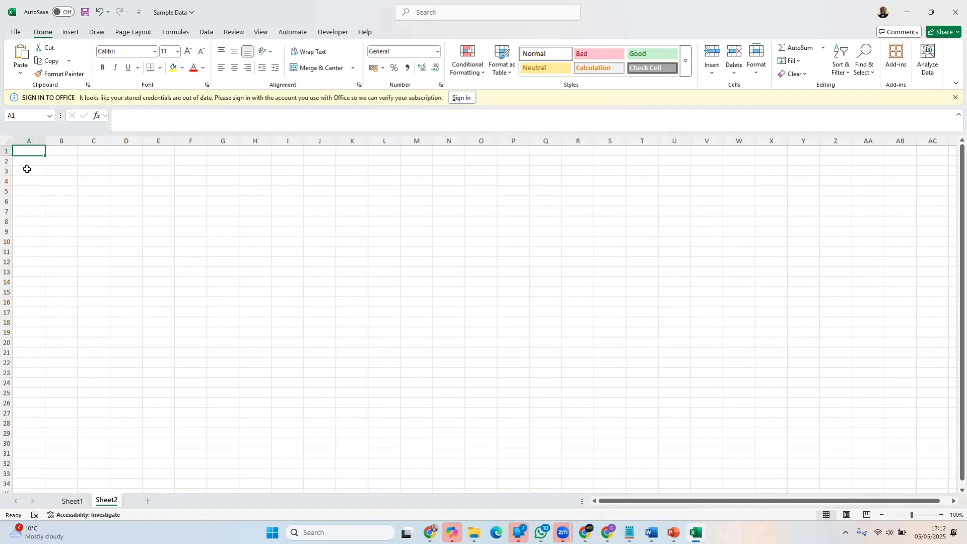
# Enter the trial text "hghgh" in cell K8 and erase it again
pyautogui.click(354, 219)
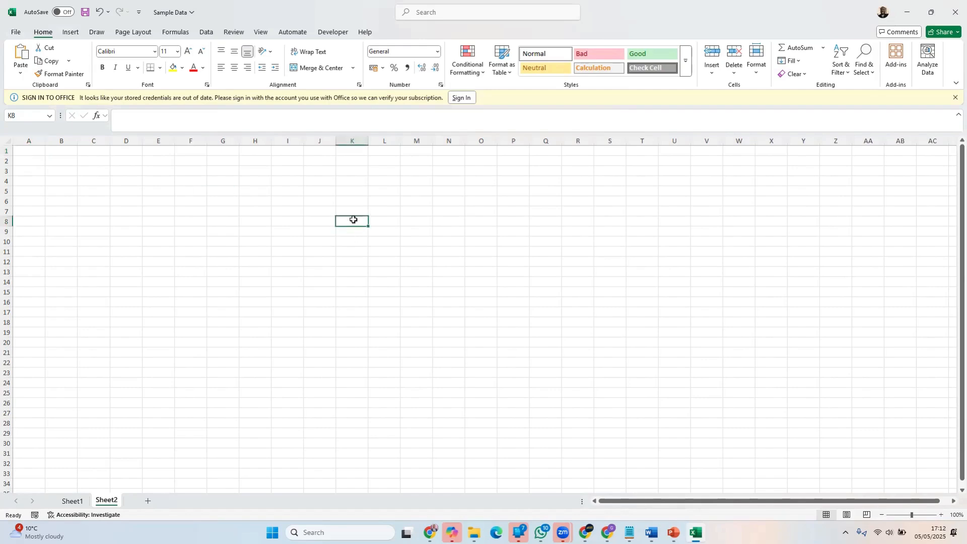
pyautogui.write('hghgh')
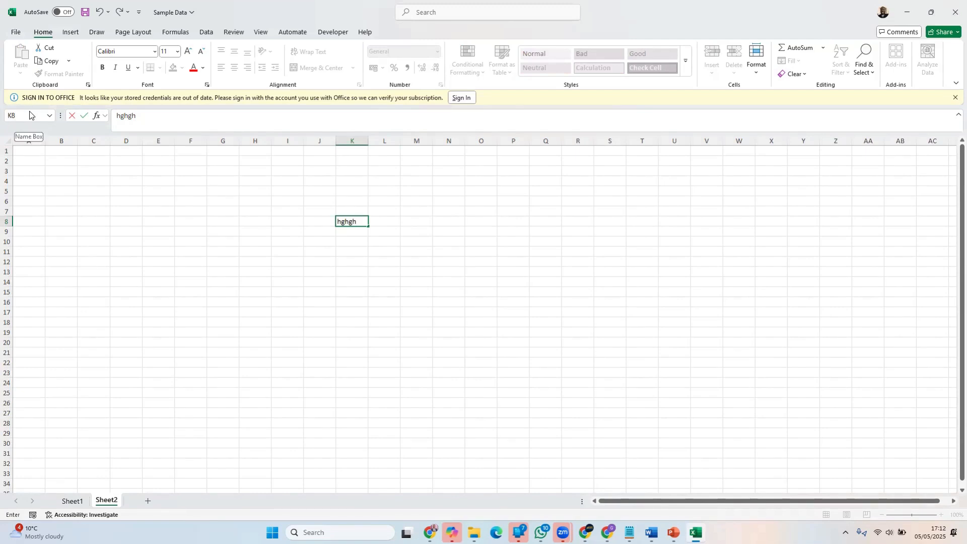
pyautogui.press('BackSpace')
pyautogui.press('BackSpace')
pyautogui.press('BackSpace')
pyautogui.press('BackSpace')
pyautogui.press('BackSpace')
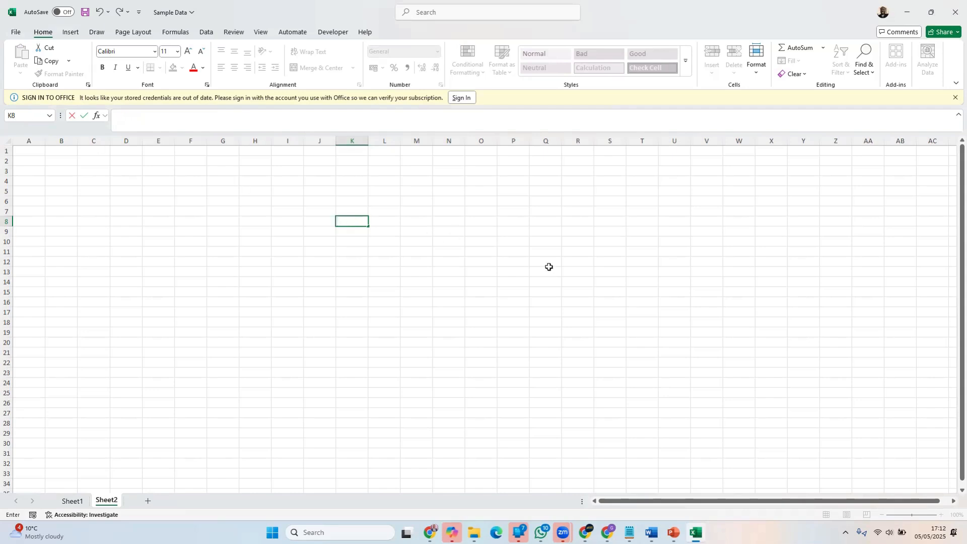
# Locate cells S14 and C4 on Sheet2, selecting column S, row 14 and column C to trace their references
pyautogui.click(609, 282)
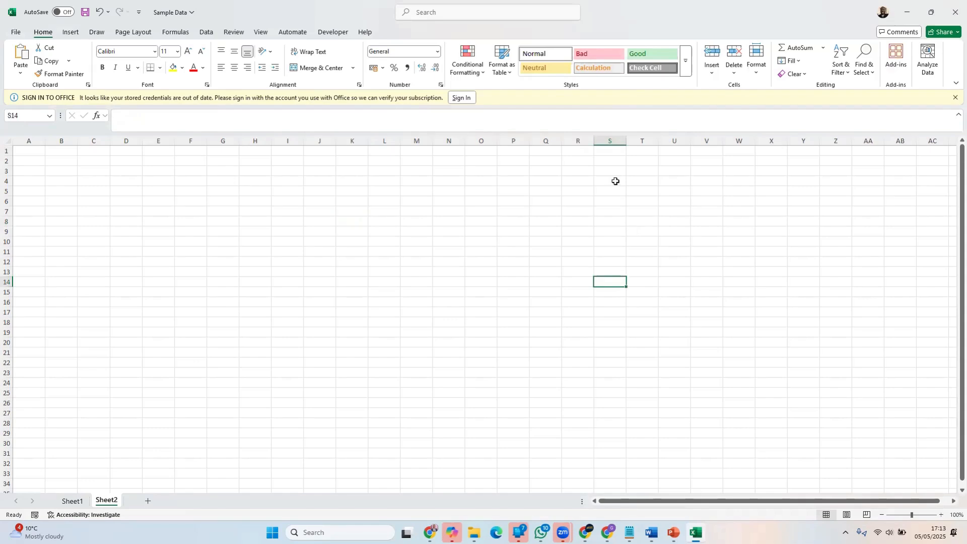
pyautogui.click(616, 140)
pyautogui.click(7, 282)
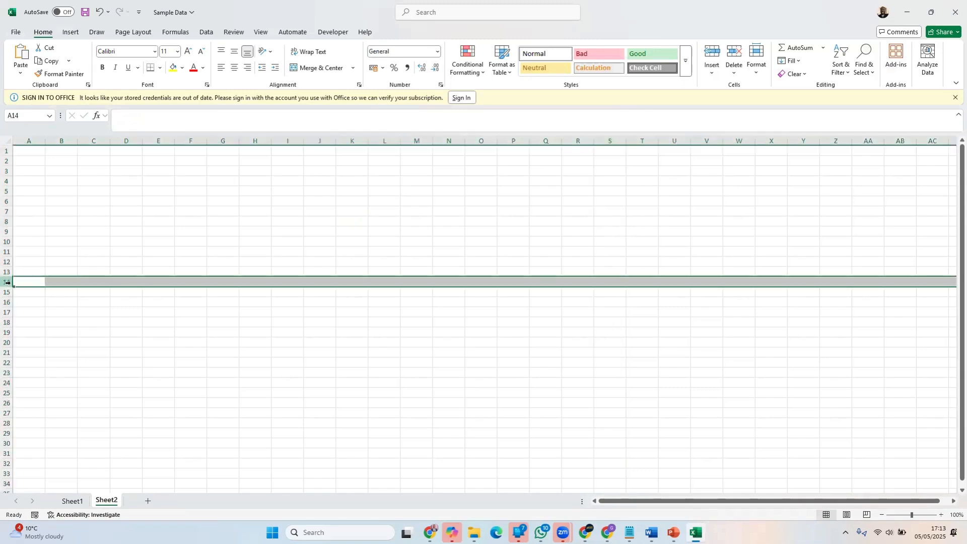
pyautogui.click(612, 281)
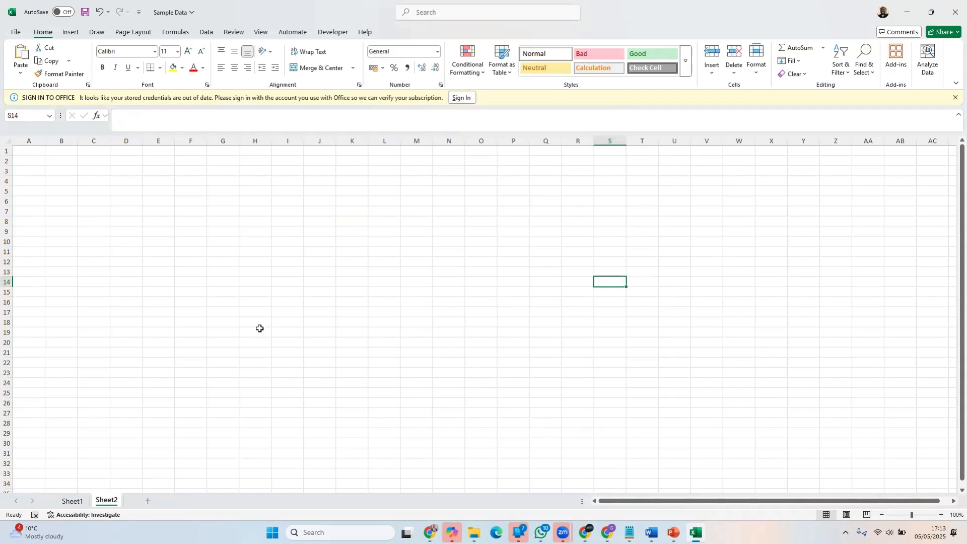
pyautogui.click(93, 141)
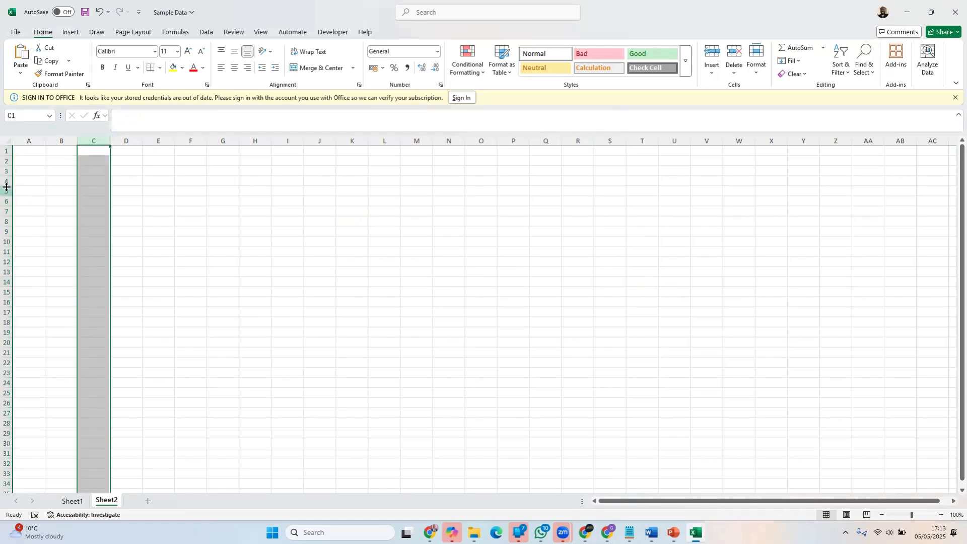
pyautogui.click(90, 182)
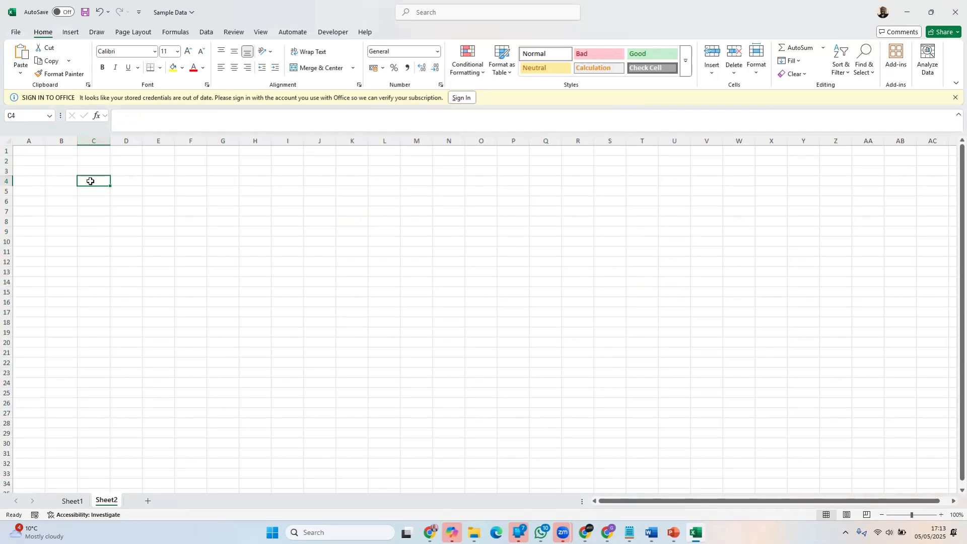
# View the workbook's File start page, return to Sheet2 and display the Insert commands
pyautogui.click(15, 34)
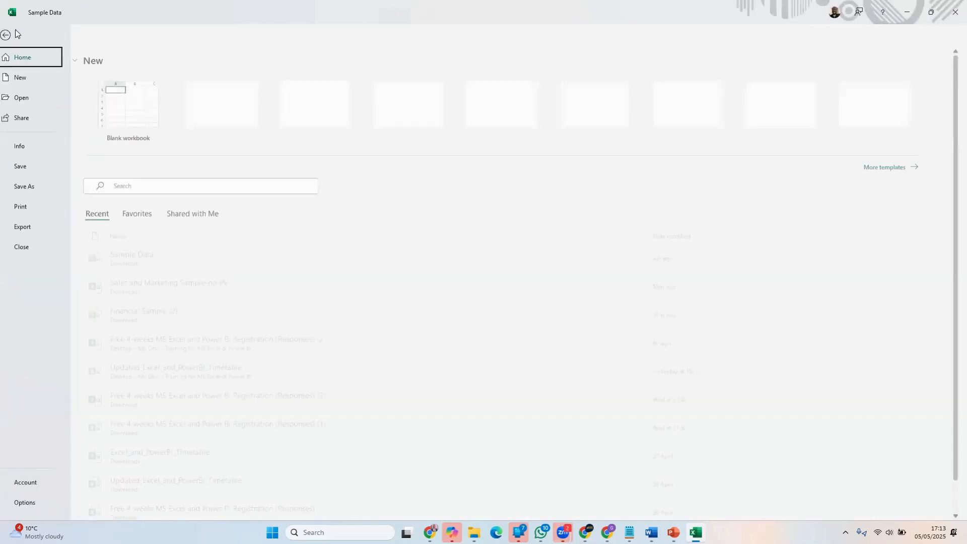
pyautogui.click(16, 34)
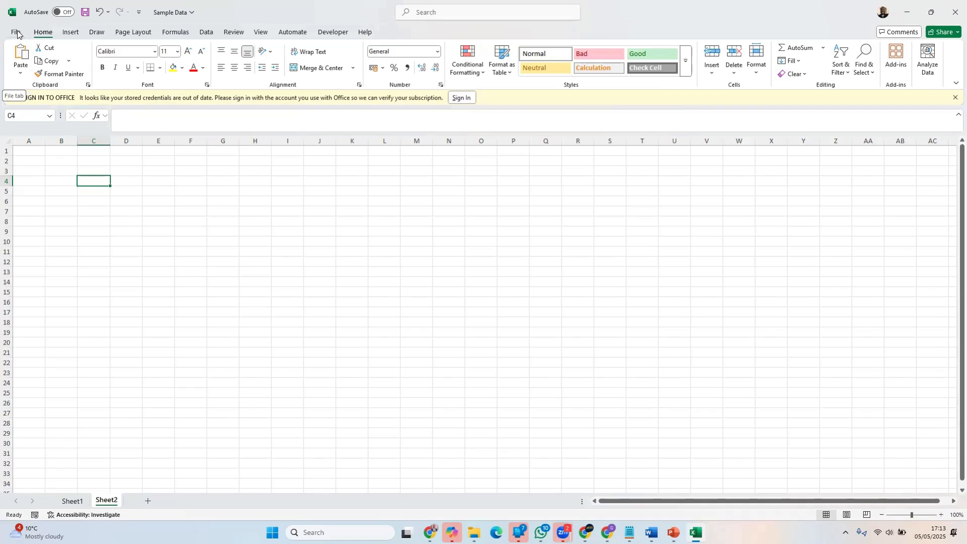
pyautogui.click(73, 32)
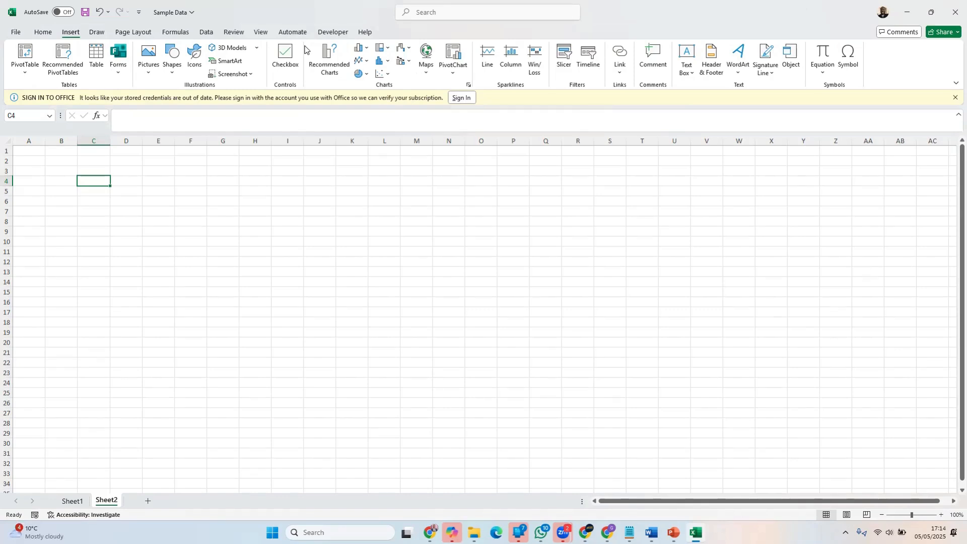
# Switch to Sheet1 and examine the sales table's Gross Sales, Date and Merged columns down to about row 120
pyautogui.hotkey('ctrl', 'pageup')
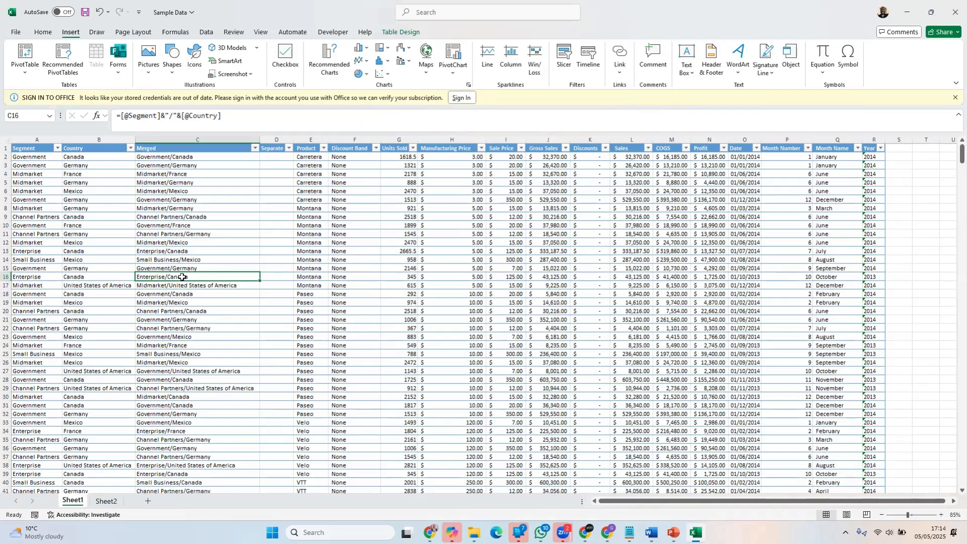
pyautogui.click(544, 244)
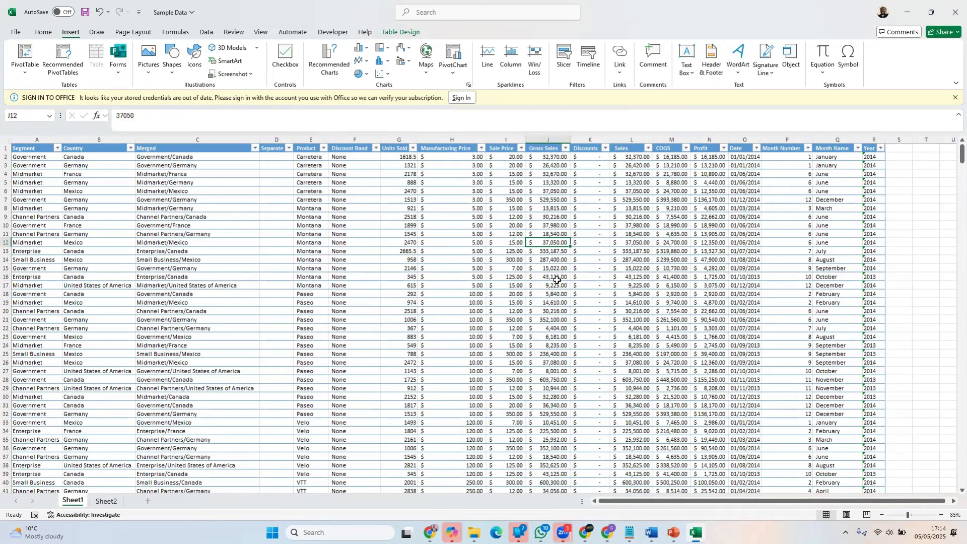
pyautogui.scroll(-13, 686, 231)
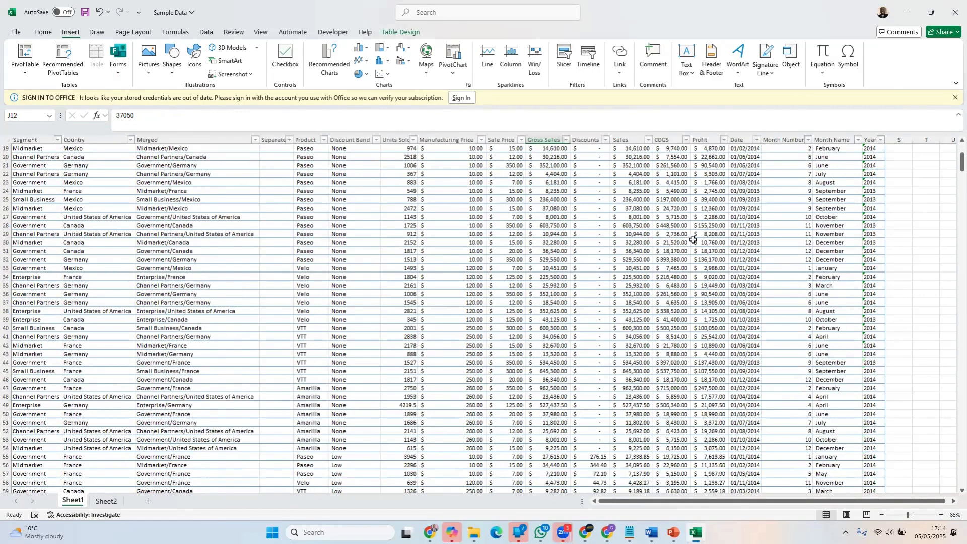
pyautogui.scroll(-19, 689, 251)
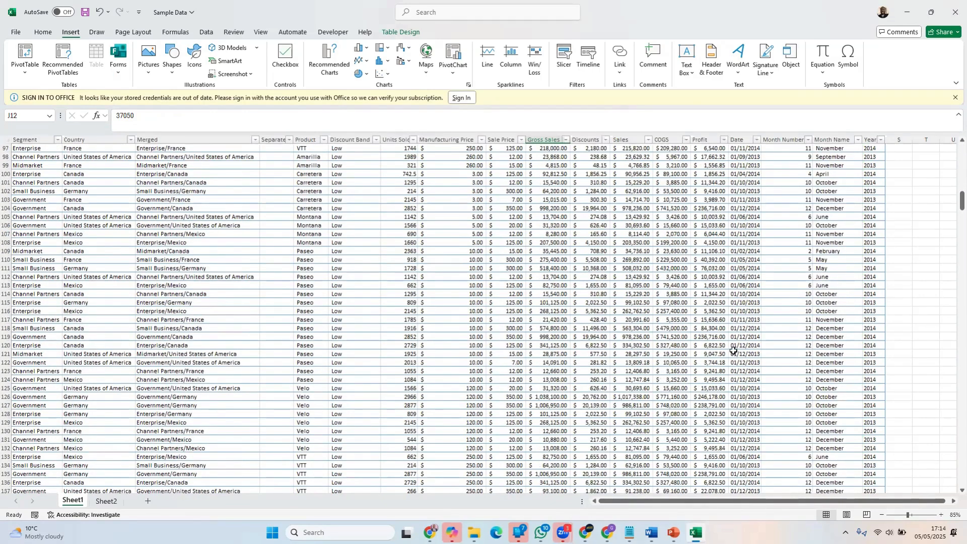
pyautogui.click(736, 345)
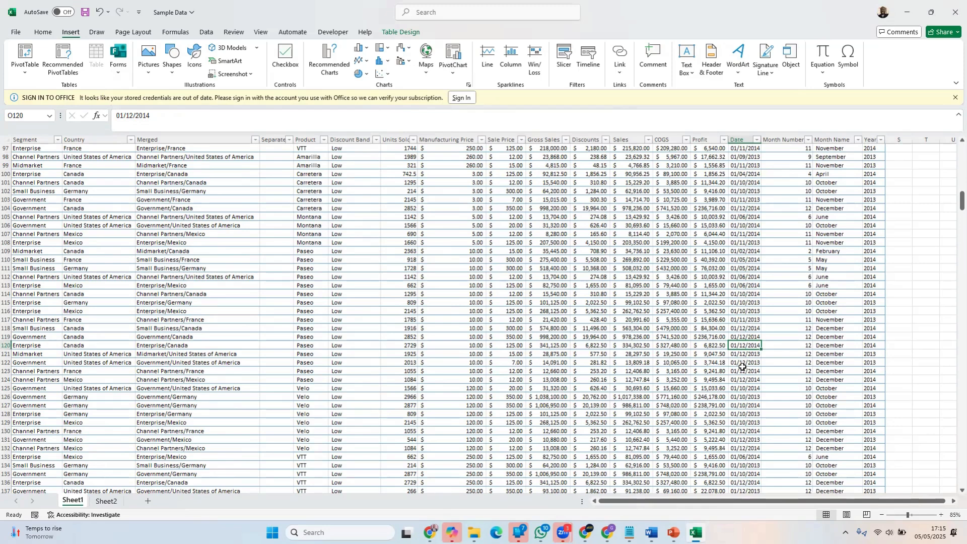
pyautogui.click(193, 268)
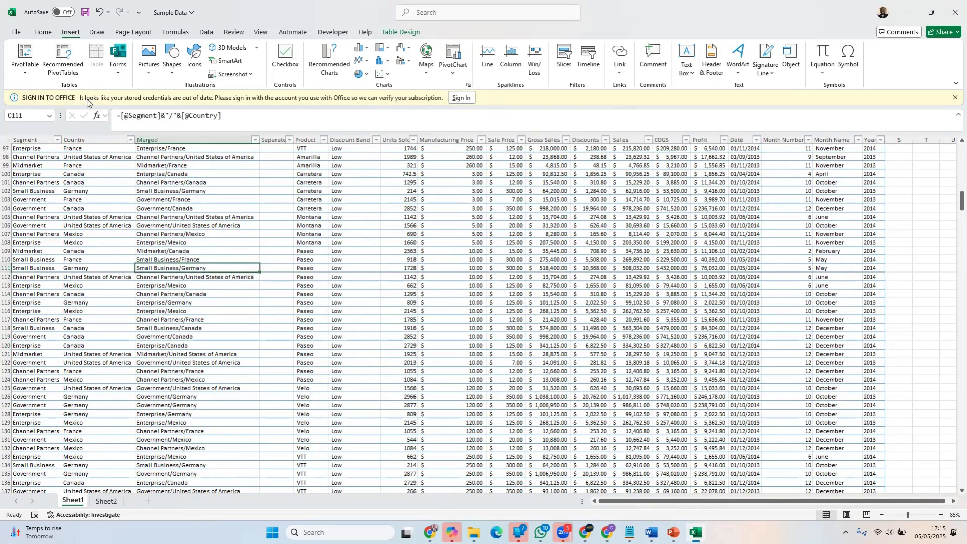
# Set the font of cells C98 to C103 in the Merged column to Abadi
pyautogui.click(38, 33)
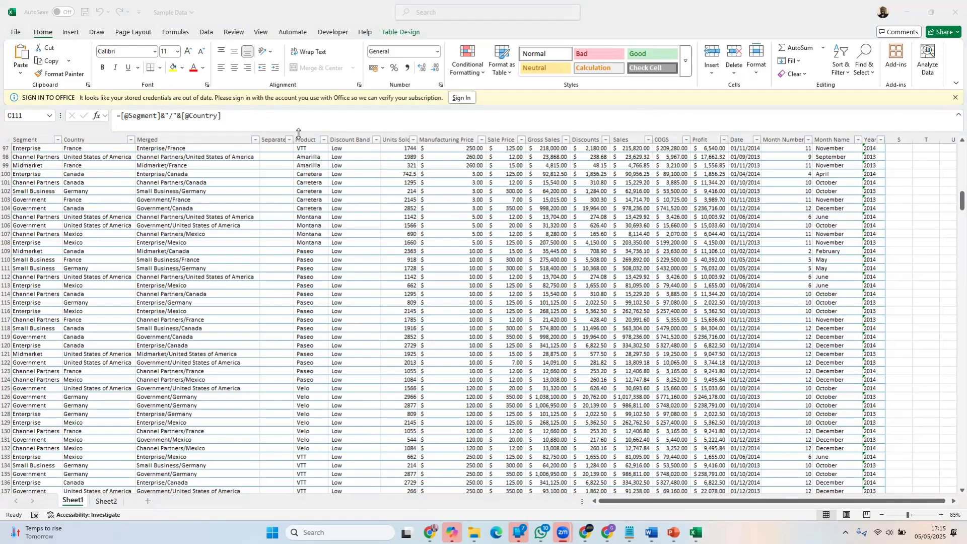
pyautogui.click(172, 159)
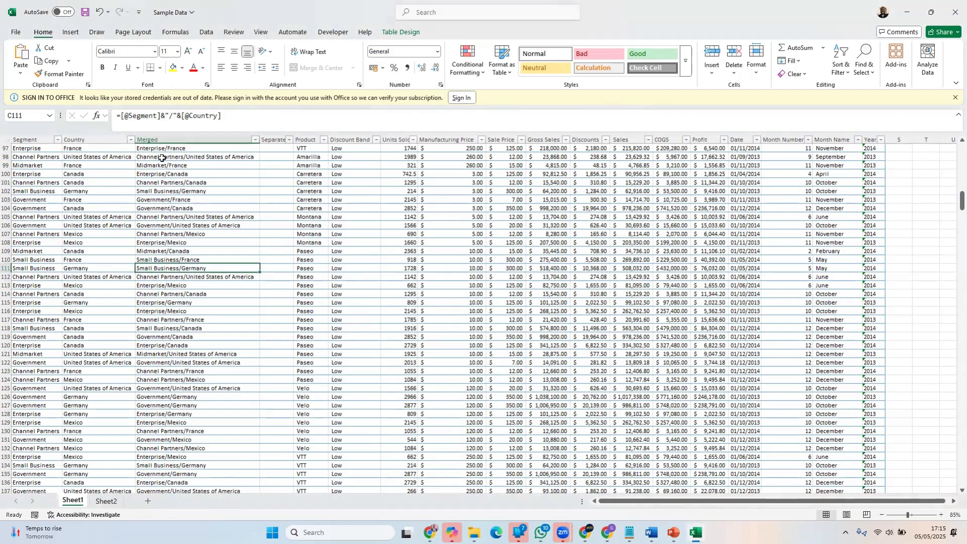
pyautogui.moveTo(162, 158); pyautogui.dragTo(169, 196)
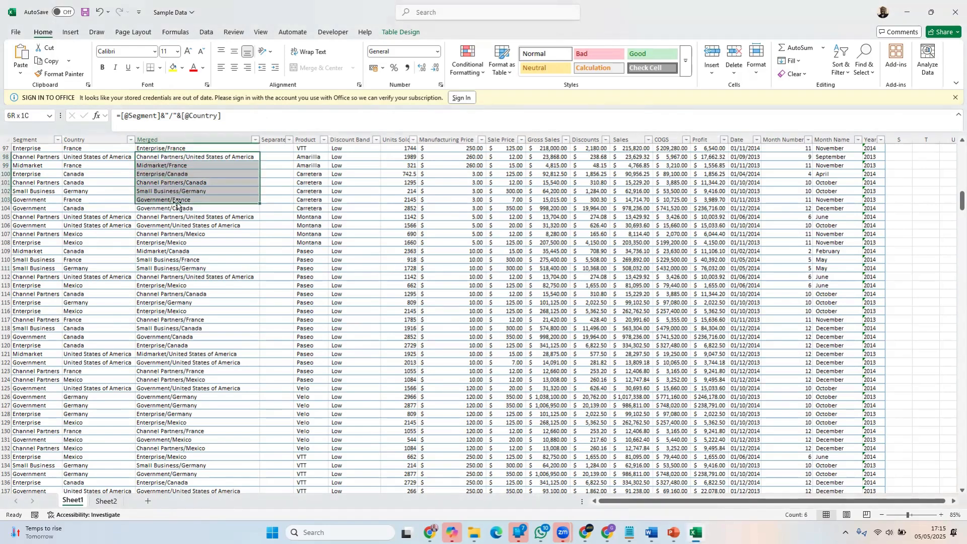
pyautogui.click(154, 52)
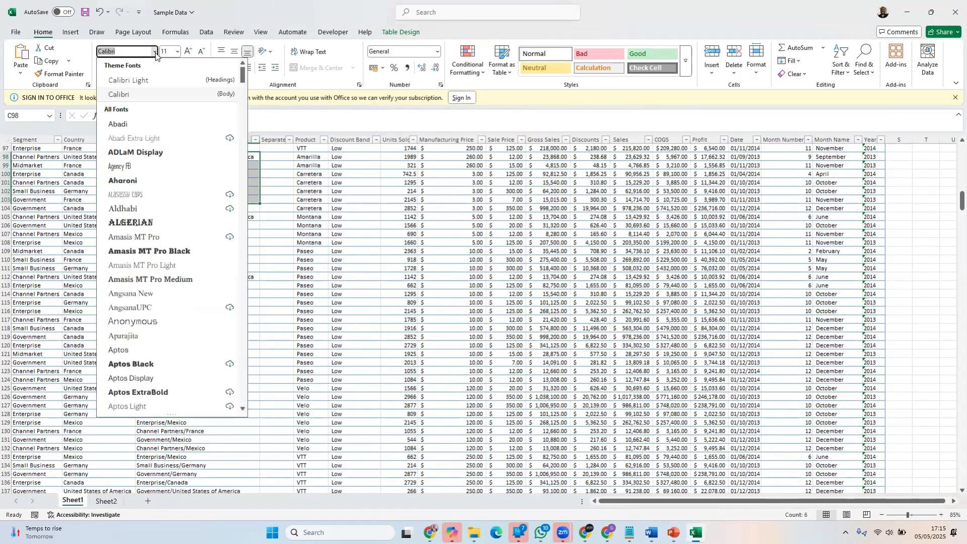
pyautogui.click(125, 124)
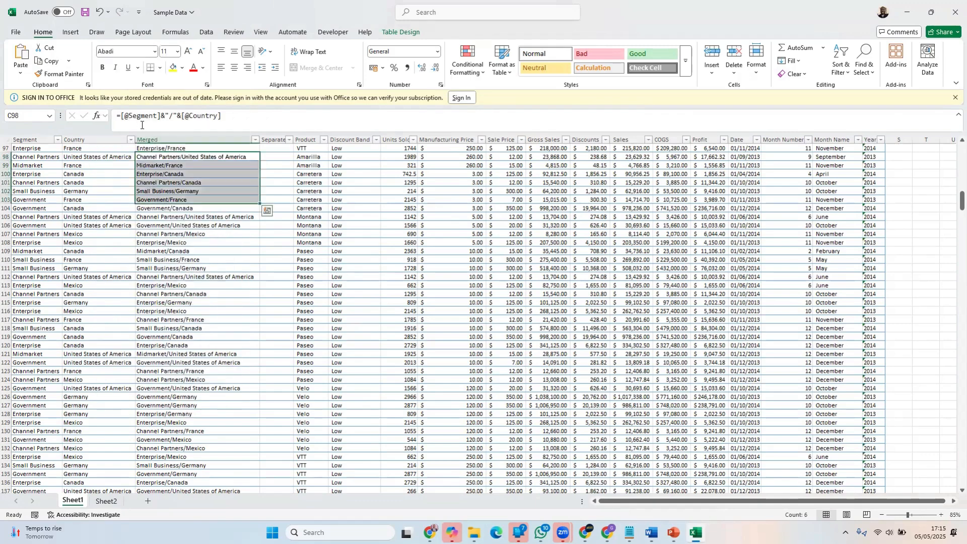
# Try font size 24 on cells C98 to C103 and undo the size change
pyautogui.click(178, 53)
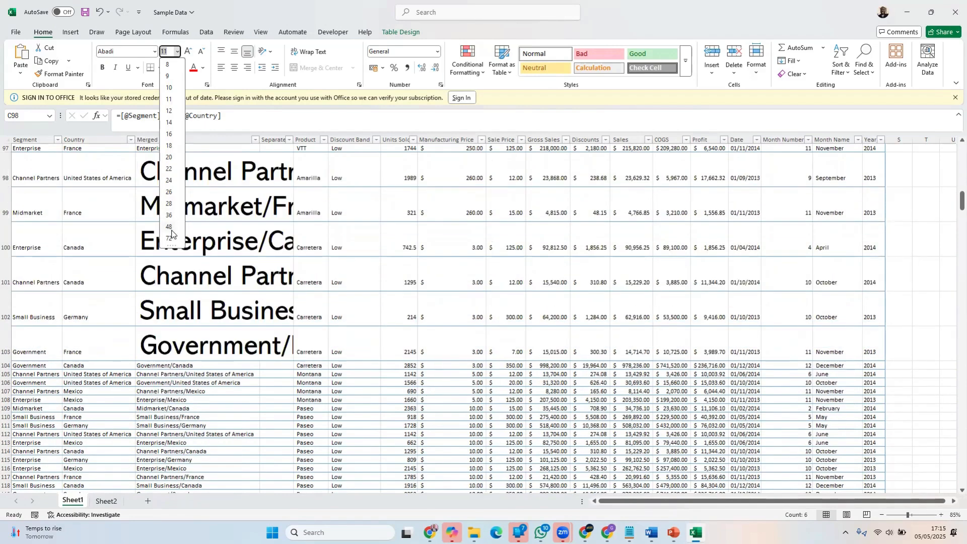
pyautogui.click(169, 180)
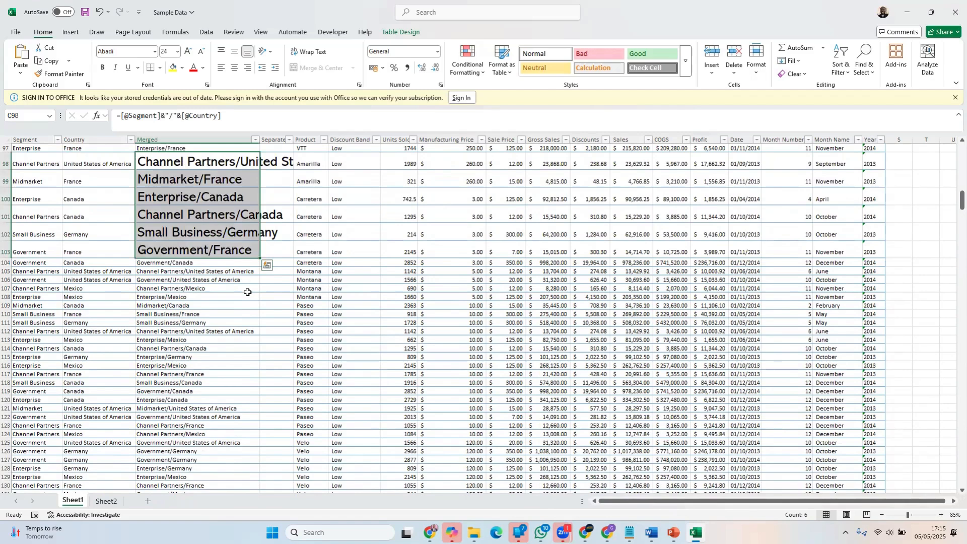
pyautogui.click(197, 233)
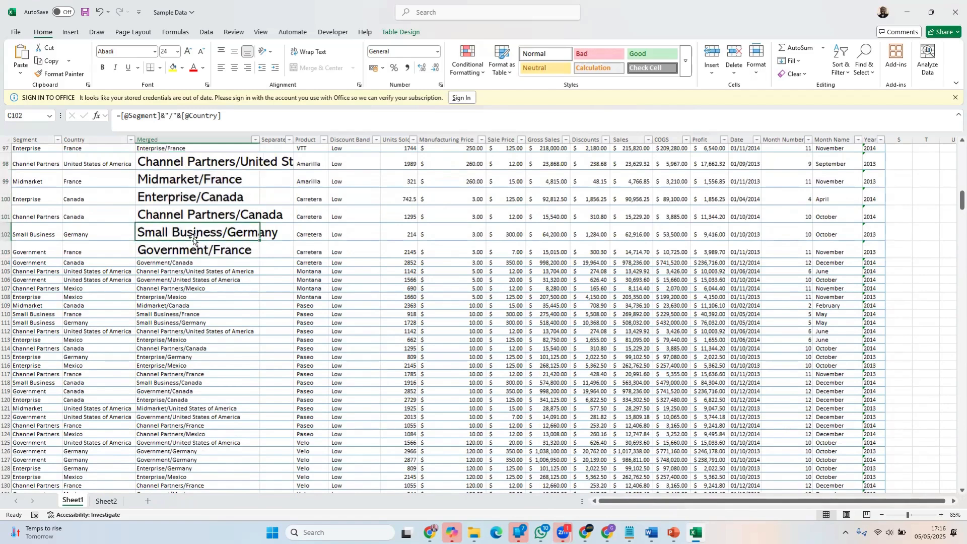
pyautogui.hotkey('ctrl', 'z')
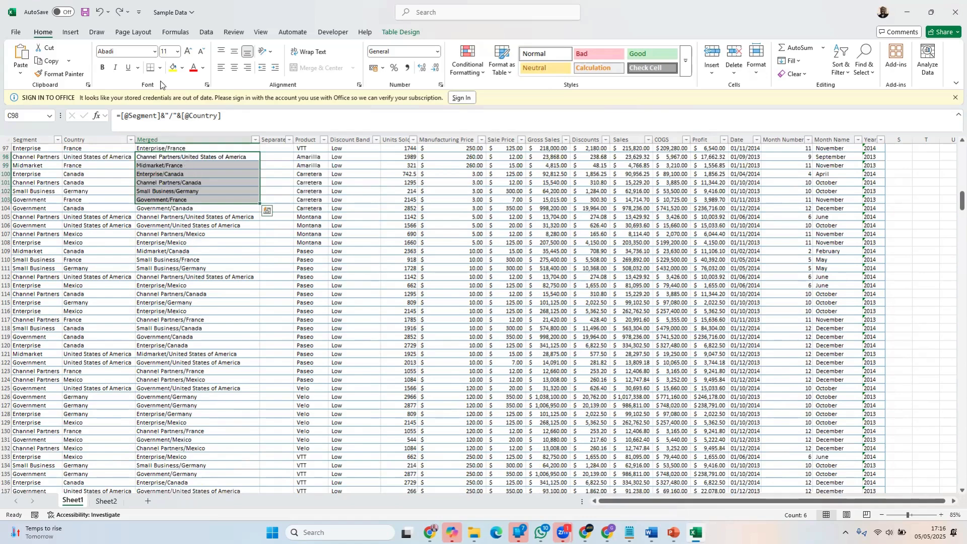
# Set the font size of cells C98 to C103 in the Merged column to 22
pyautogui.click(176, 52)
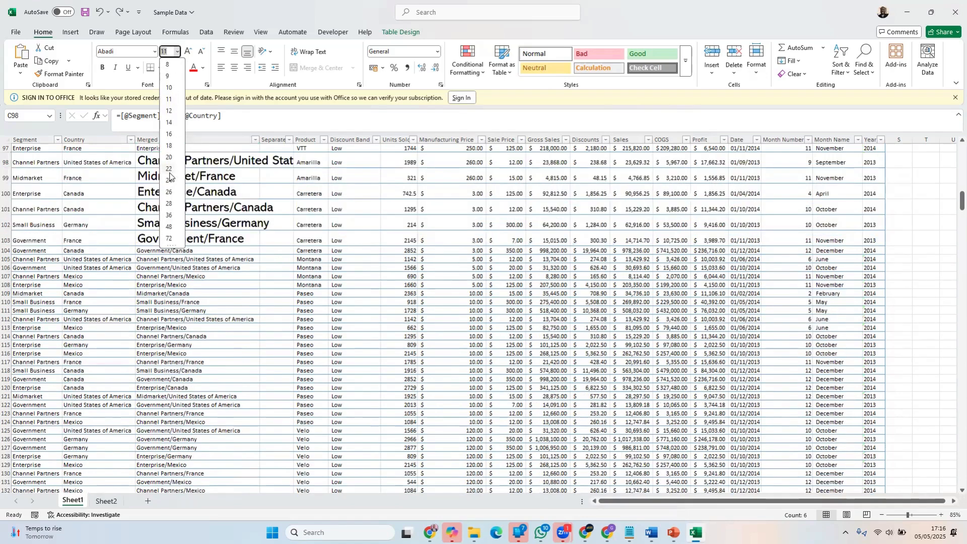
pyautogui.click(170, 169)
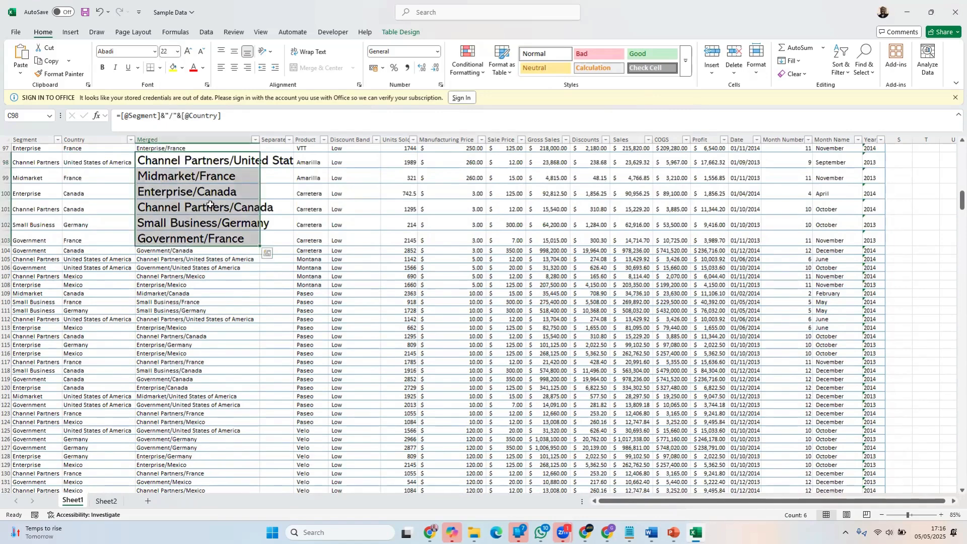
pyautogui.click(230, 160)
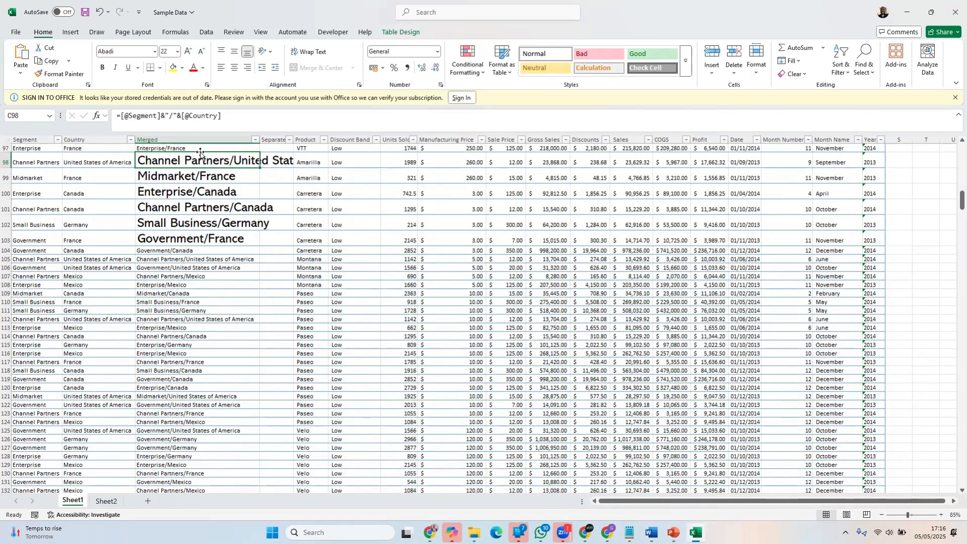
# Widen the Merged column until the full text of cell C98 fits, and narrow it again so the text overflows
pyautogui.click(196, 137)
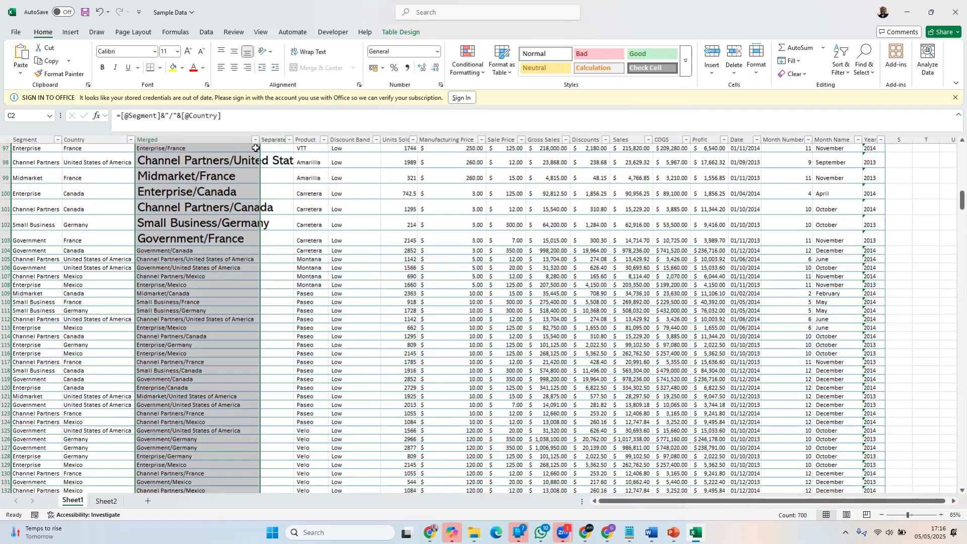
pyautogui.moveTo(260, 139); pyautogui.dragTo(383, 140)
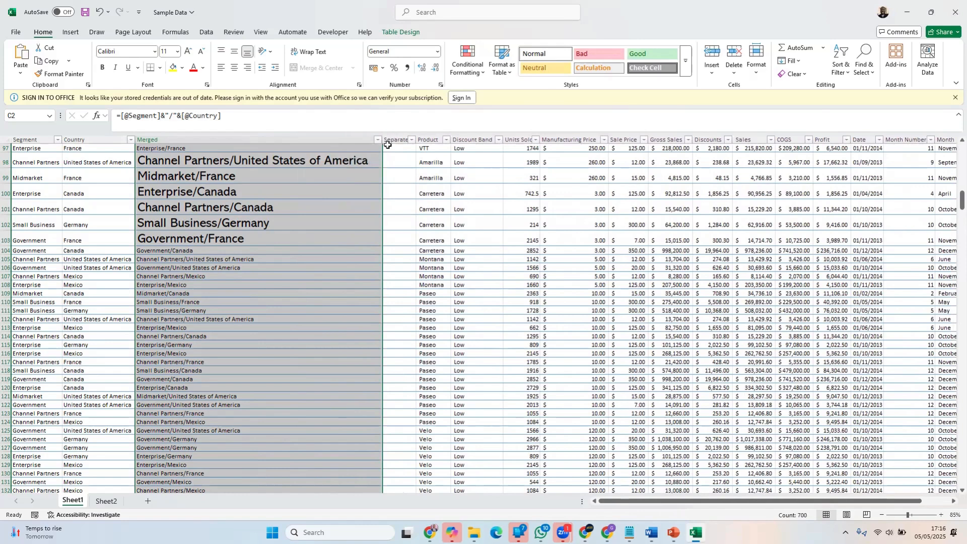
pyautogui.click(461, 190)
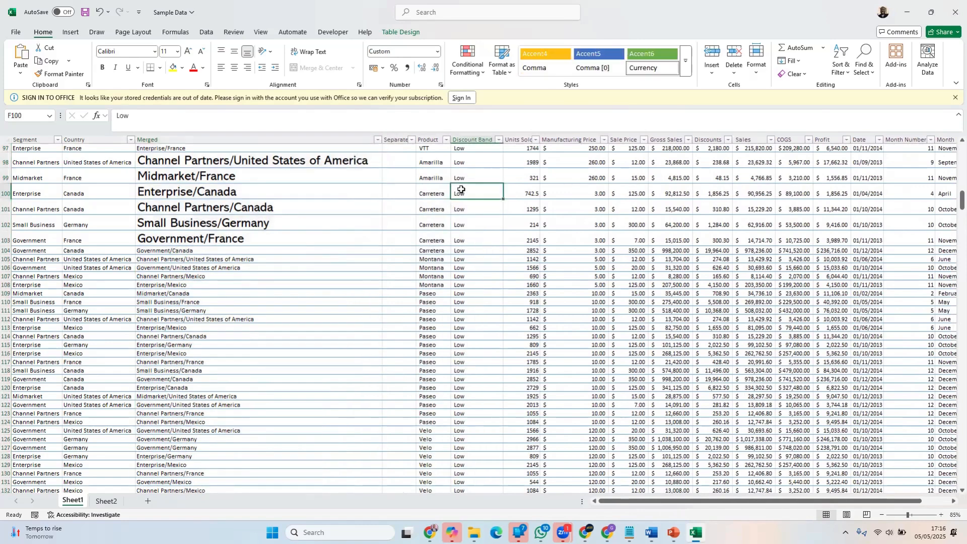
pyautogui.click(329, 159)
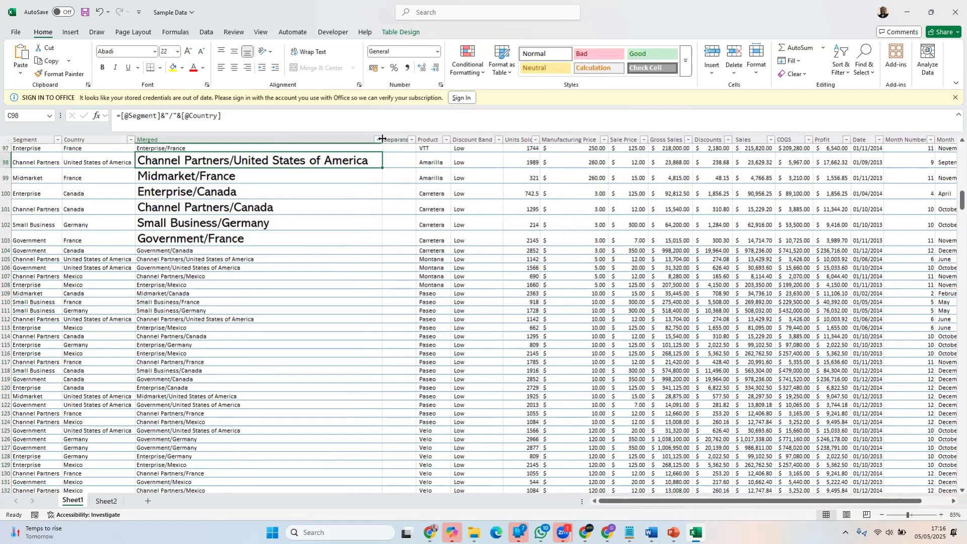
pyautogui.moveTo(383, 139); pyautogui.dragTo(311, 139)
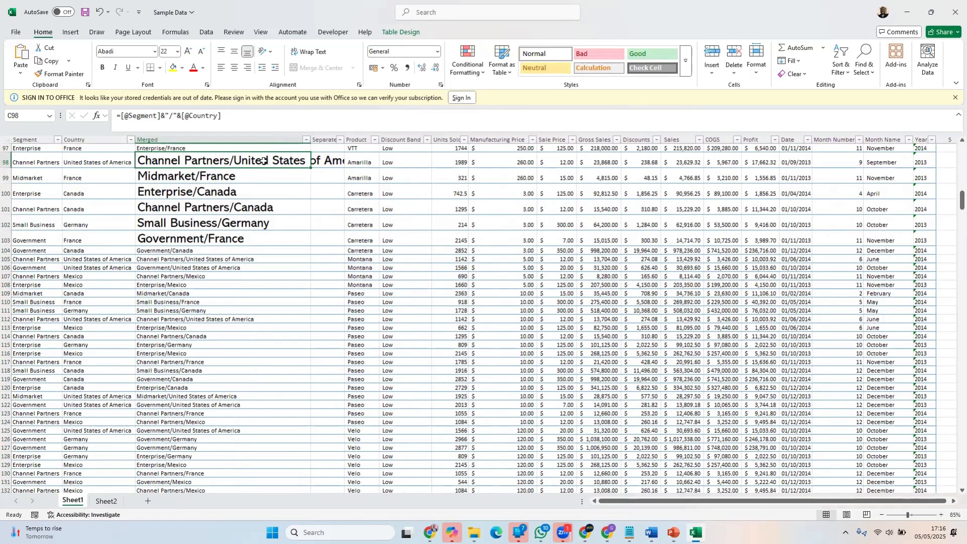
# Wrap the text of cell C98 in the Merged column
pyautogui.click(188, 135)
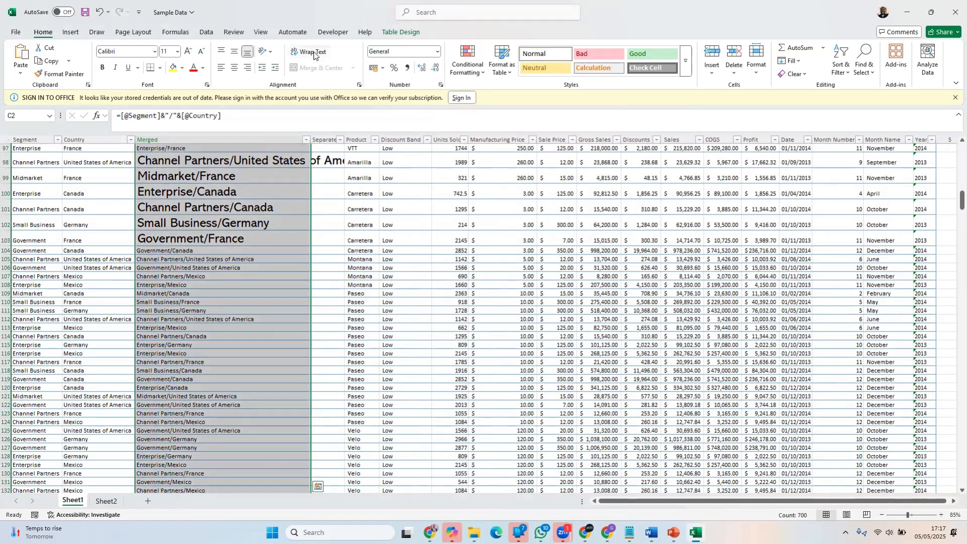
pyautogui.click(245, 161)
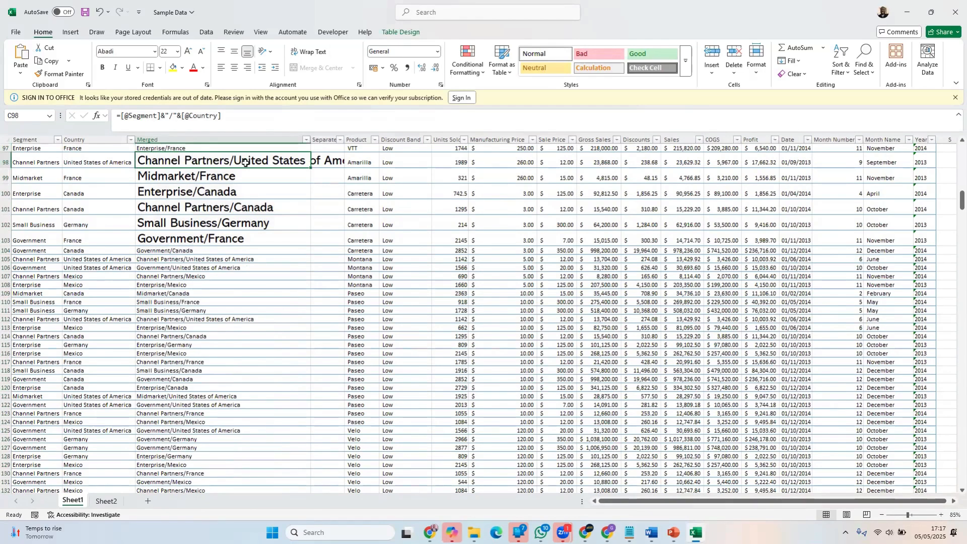
pyautogui.click(311, 51)
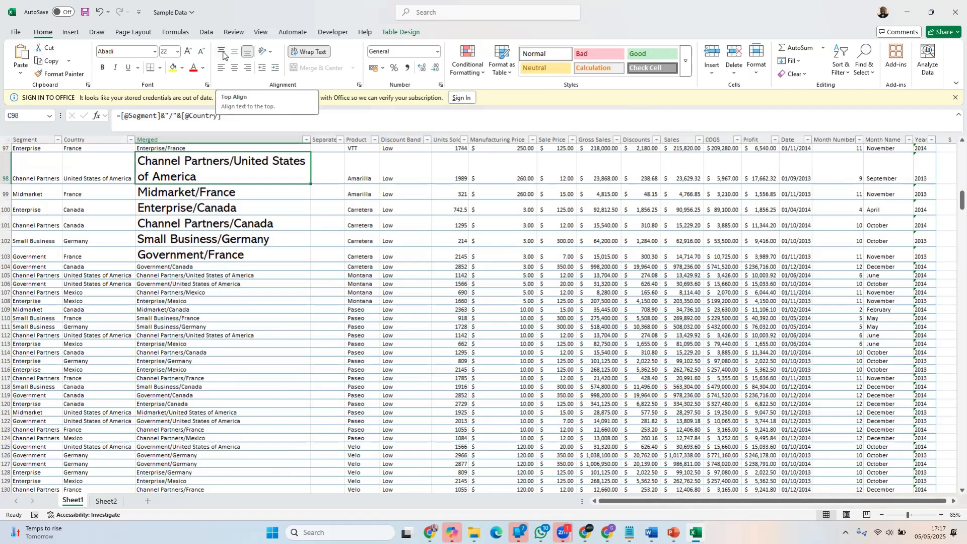
# Try top, middle and bottom vertical alignment on the Product cell E98
pyautogui.click(358, 172)
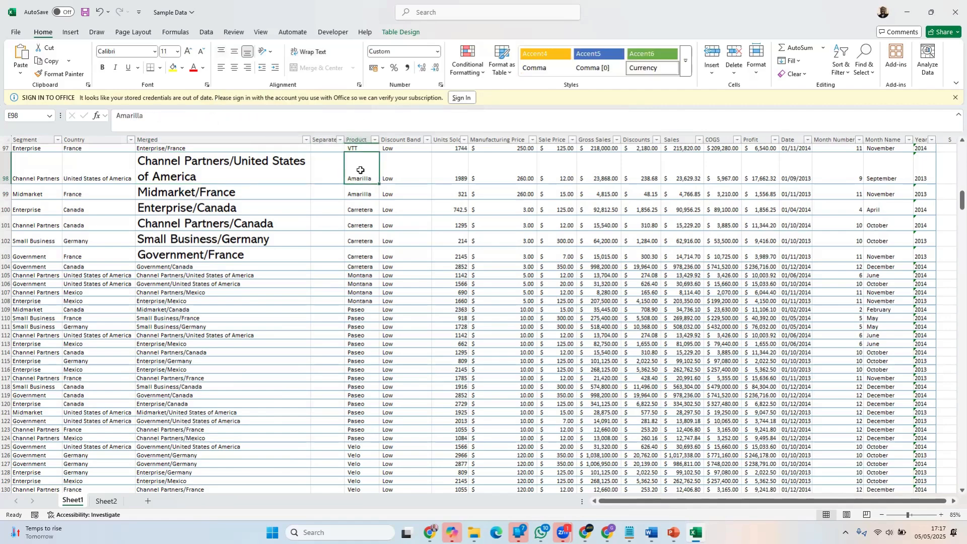
pyautogui.click(220, 52)
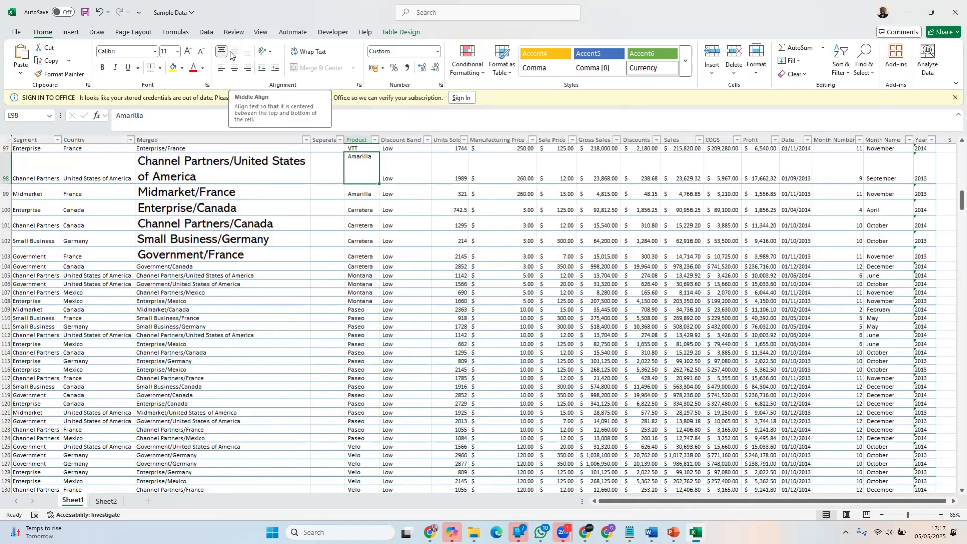
pyautogui.click(233, 54)
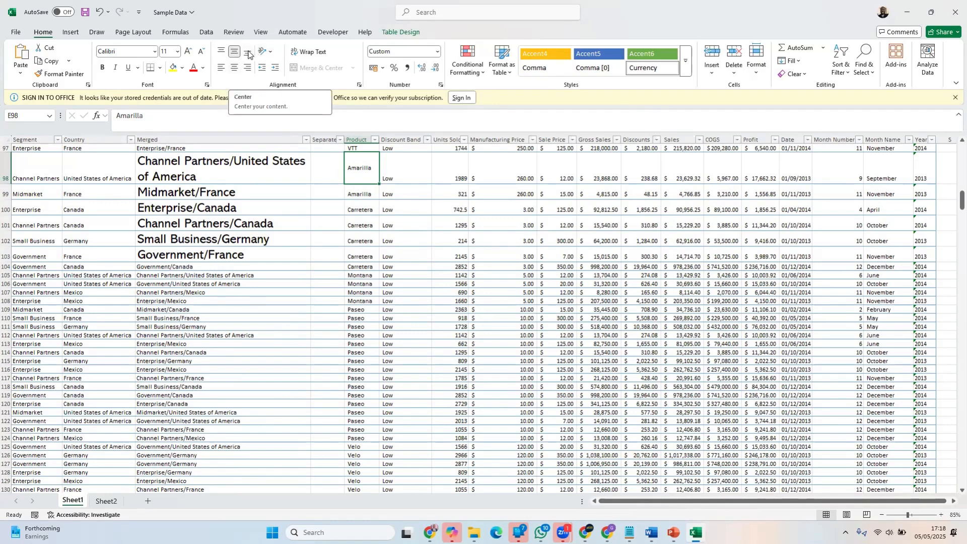
pyautogui.click(247, 52)
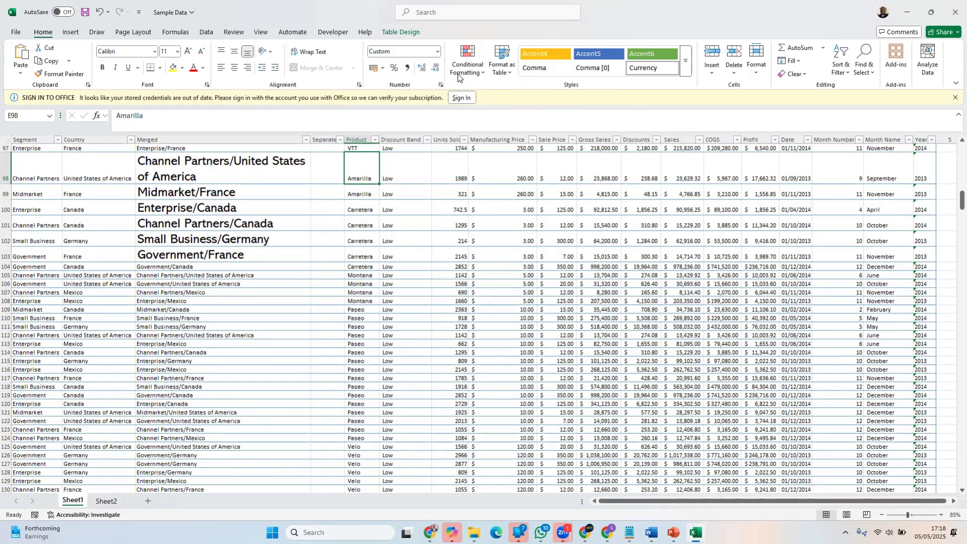
# Center the text of cell E98 vertically and horizontally, and switch its vertical alignment to top
pyautogui.click(233, 53)
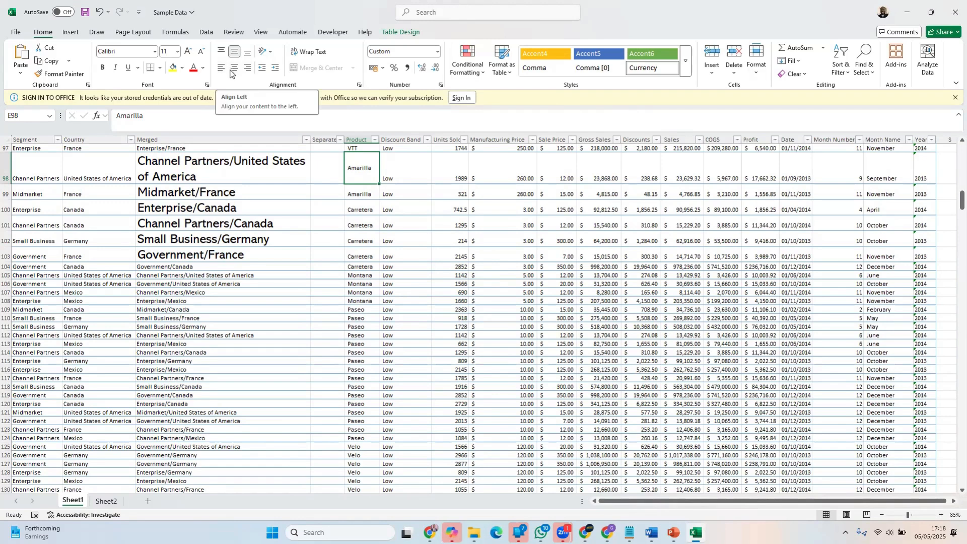
pyautogui.click(233, 69)
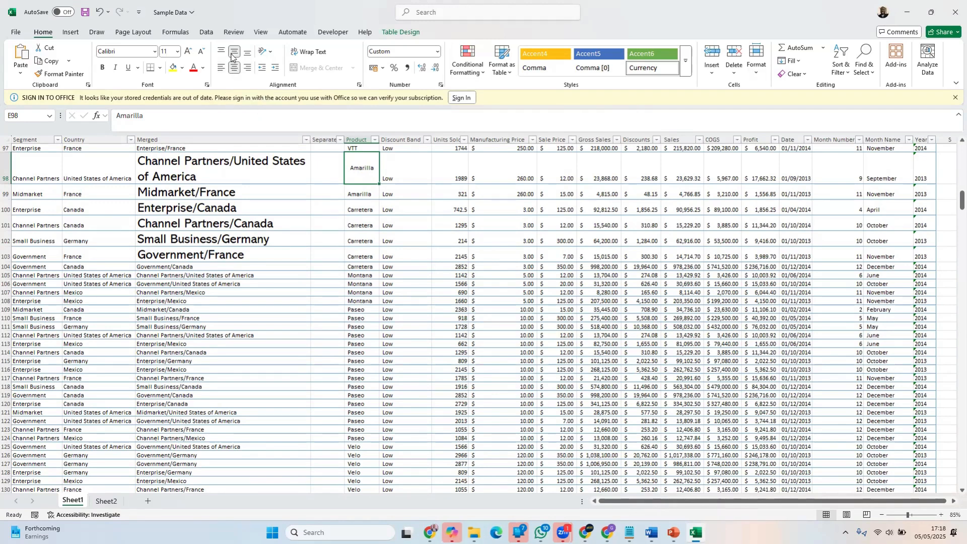
pyautogui.click(222, 52)
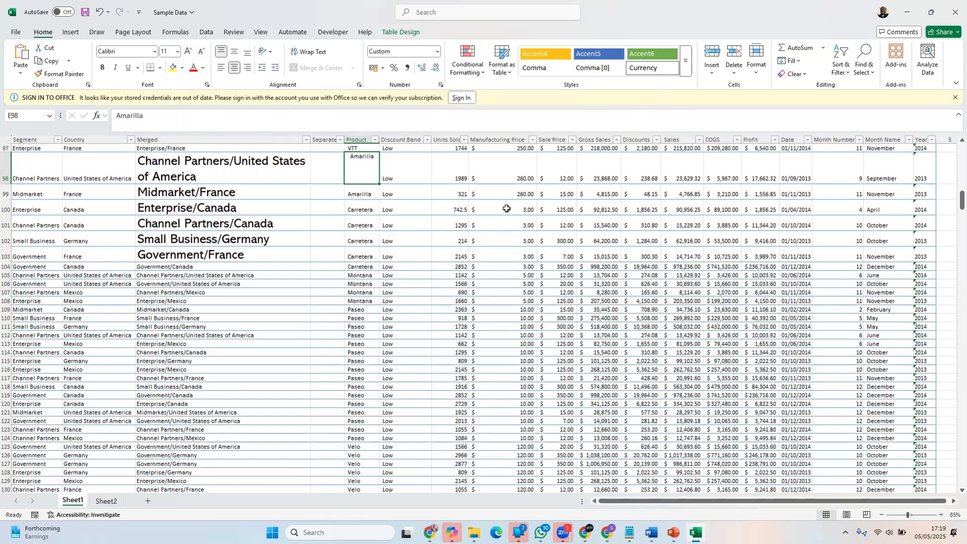
# Fill the Manufacturing Price cell H98 with the standard red color
pyautogui.click(509, 178)
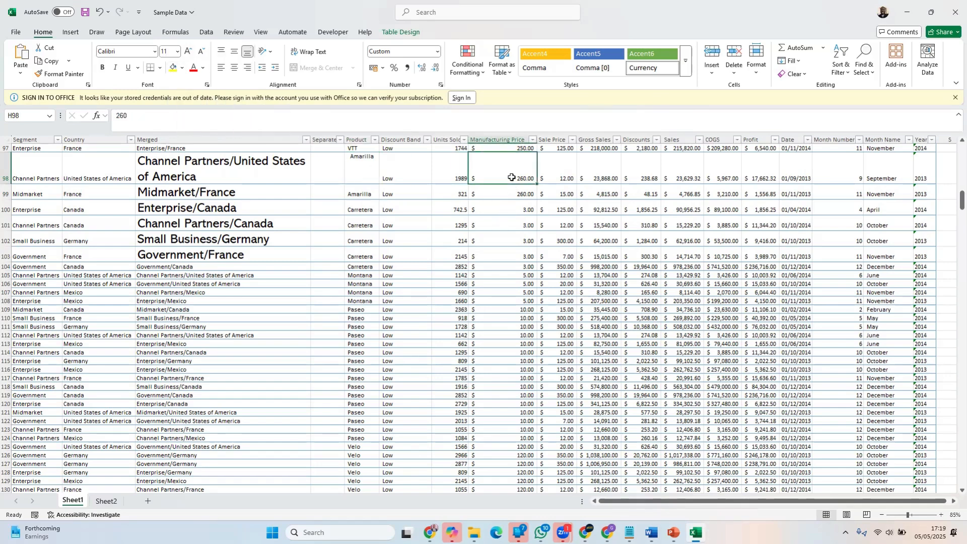
pyautogui.click(182, 69)
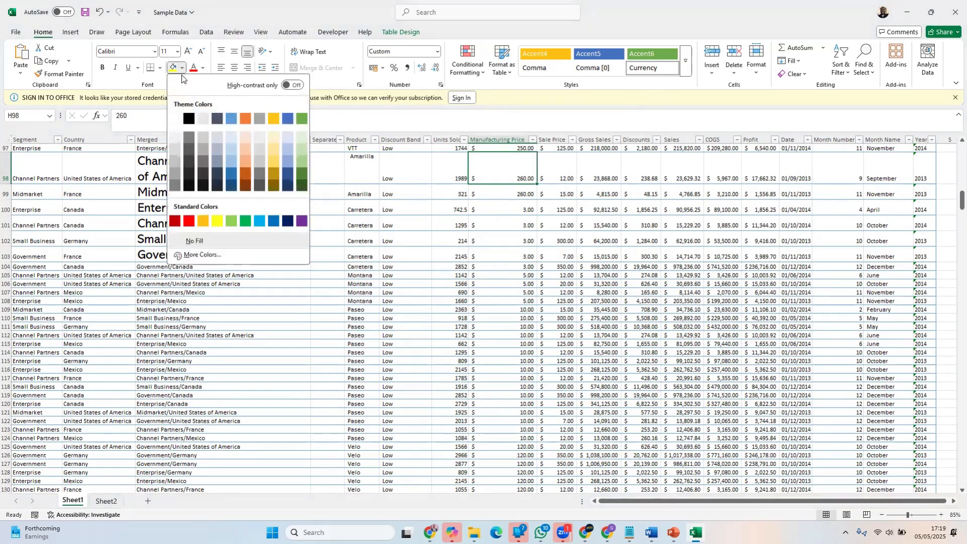
pyautogui.click(191, 222)
pyautogui.click(807, 275)
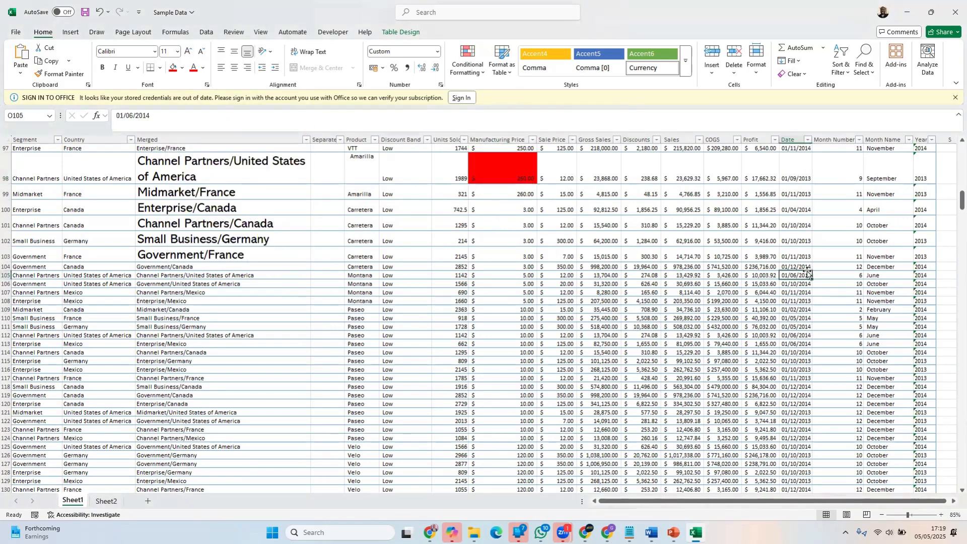
# Change the font color of the Date cell O101 to white
pyautogui.click(804, 224)
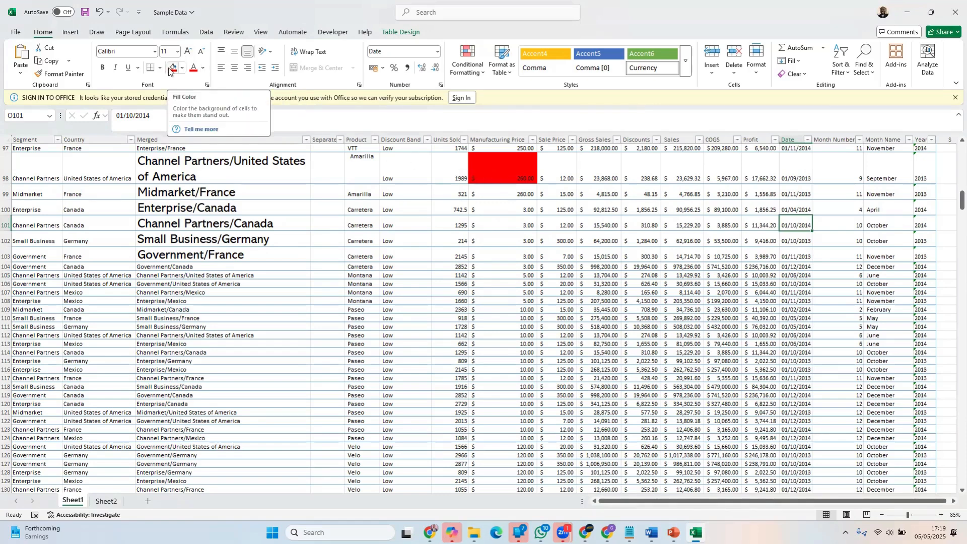
pyautogui.click(203, 67)
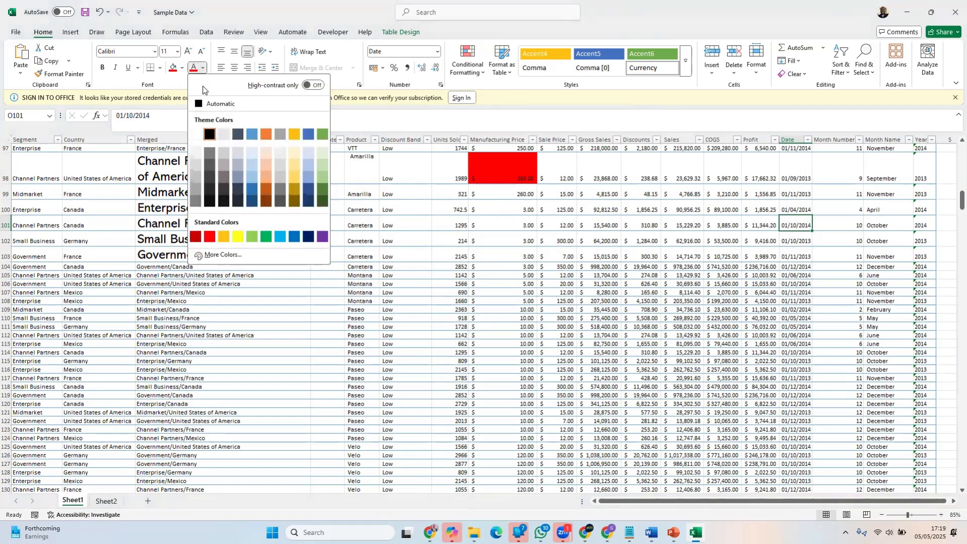
pyautogui.click(197, 136)
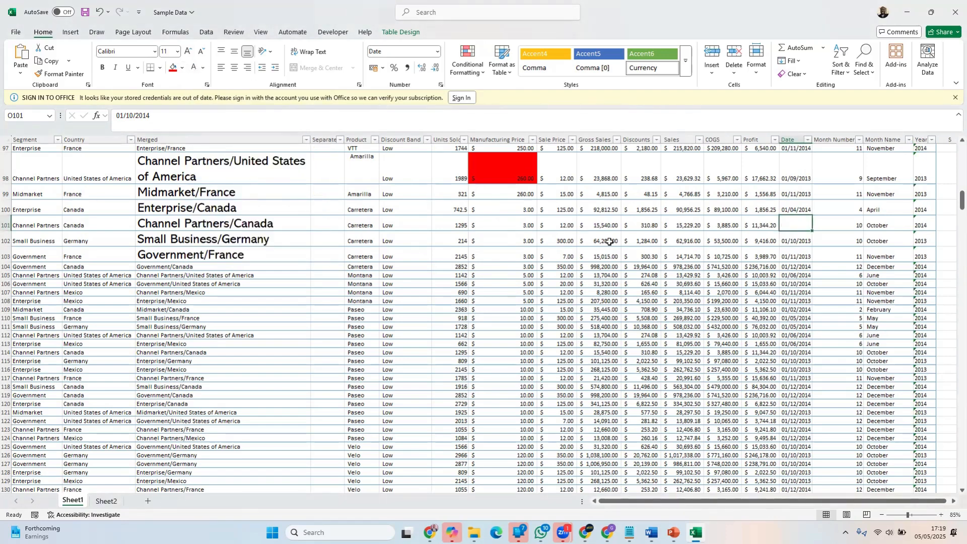
pyautogui.click(766, 275)
# Fill the Date cell O101 with red and make its text bold
pyautogui.click(789, 224)
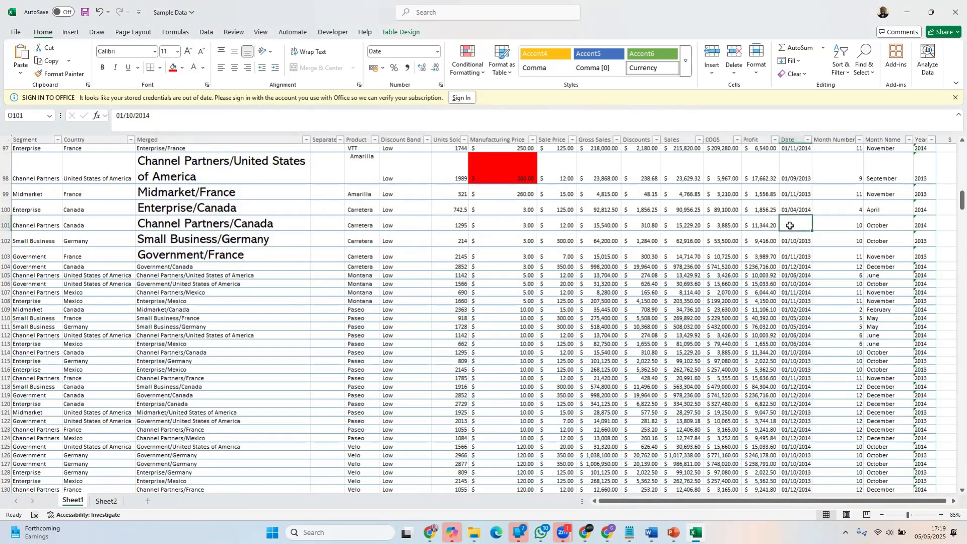
pyautogui.click(173, 68)
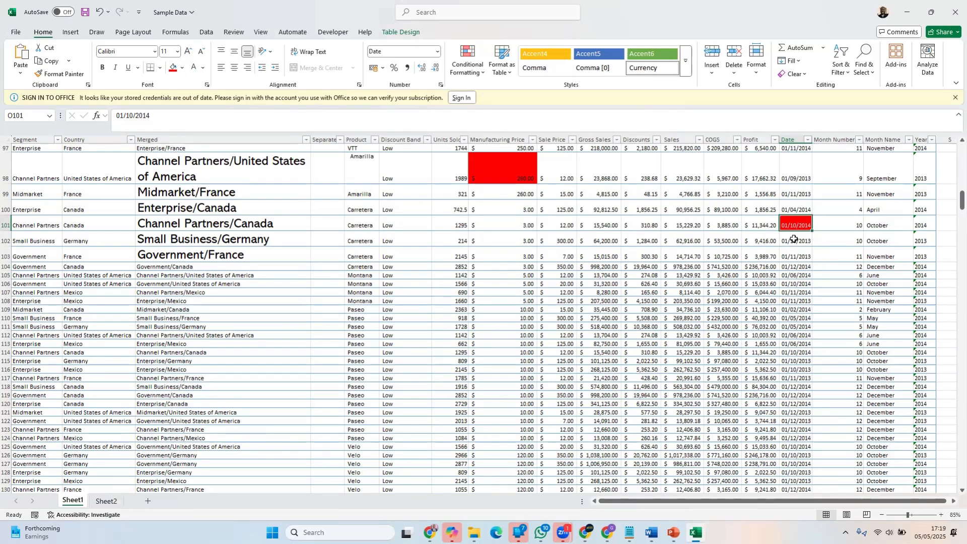
pyautogui.click(102, 67)
# Apply the Comma Style number format to Sale Price cells I98 to I112
pyautogui.moveTo(560, 171); pyautogui.dragTo(557, 335)
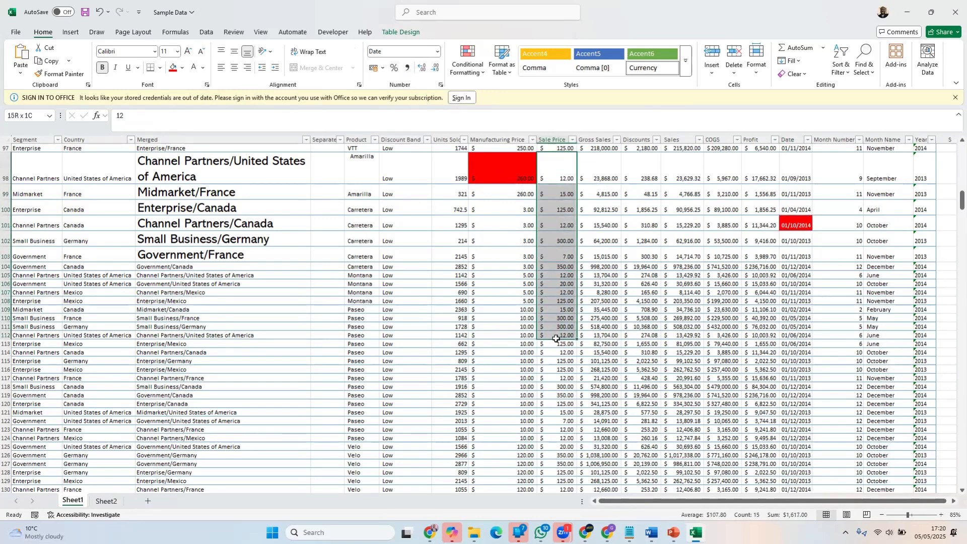
pyautogui.click(408, 69)
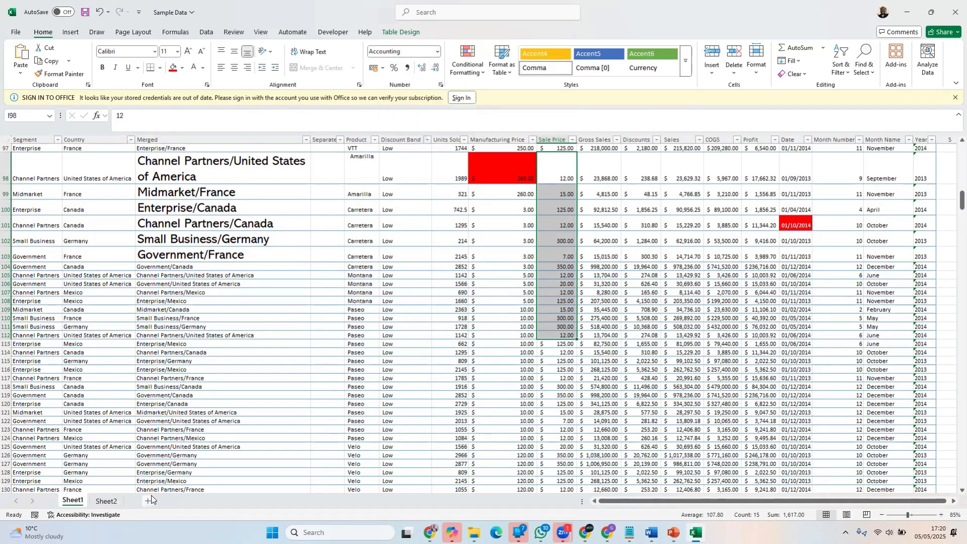
# Enter 45, 56, 21 and 62 in cells D2 to D5 of Sheet2
pyautogui.click(113, 501)
pyautogui.click(124, 161)
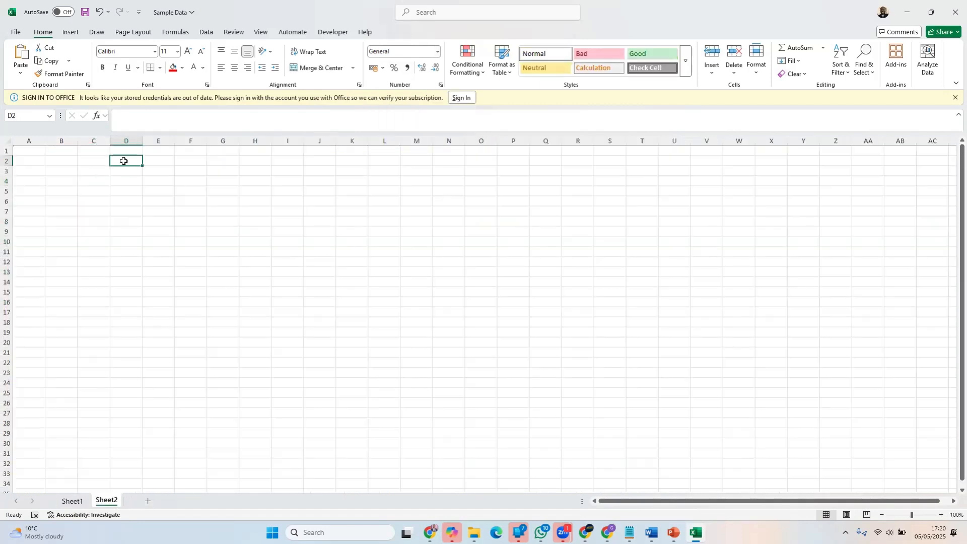
pyautogui.write('45+')
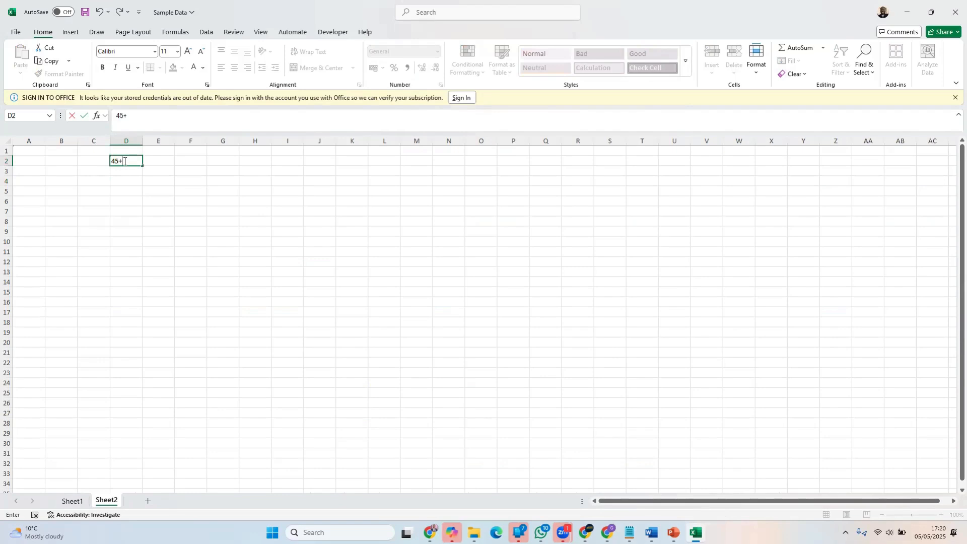
pyautogui.press('BackSpace')
pyautogui.press('Return')
pyautogui.write('56')
pyautogui.press('Return')
pyautogui.write('21')
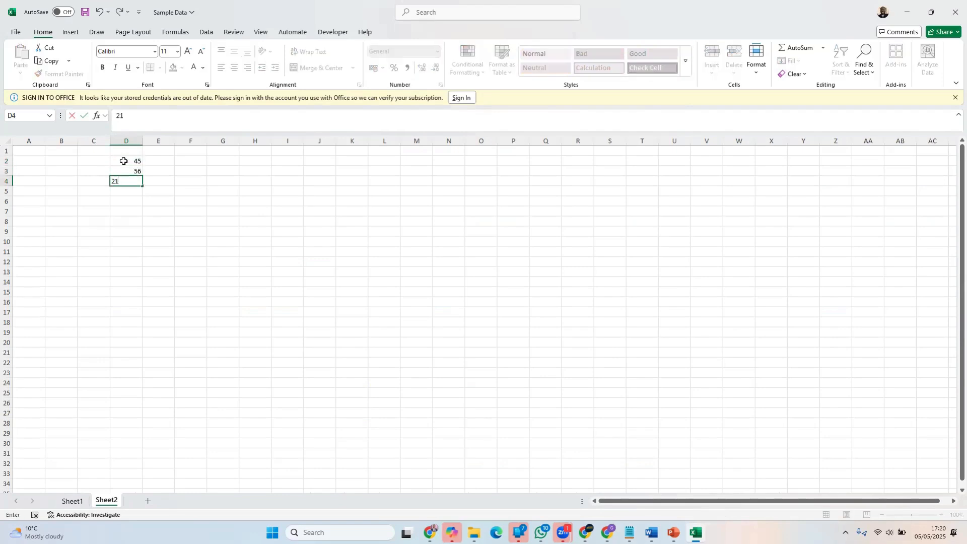
pyautogui.press('Return')
pyautogui.write('62')
# Apply the Comma Style number format to cells D2 to D5 on Sheet2
pyautogui.moveTo(123, 161); pyautogui.dragTo(134, 189)
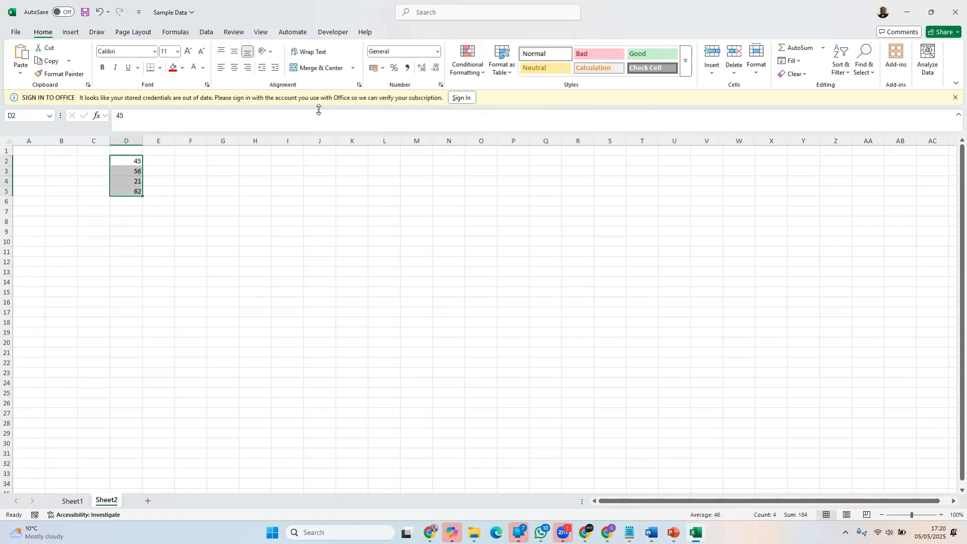
pyautogui.click(407, 67)
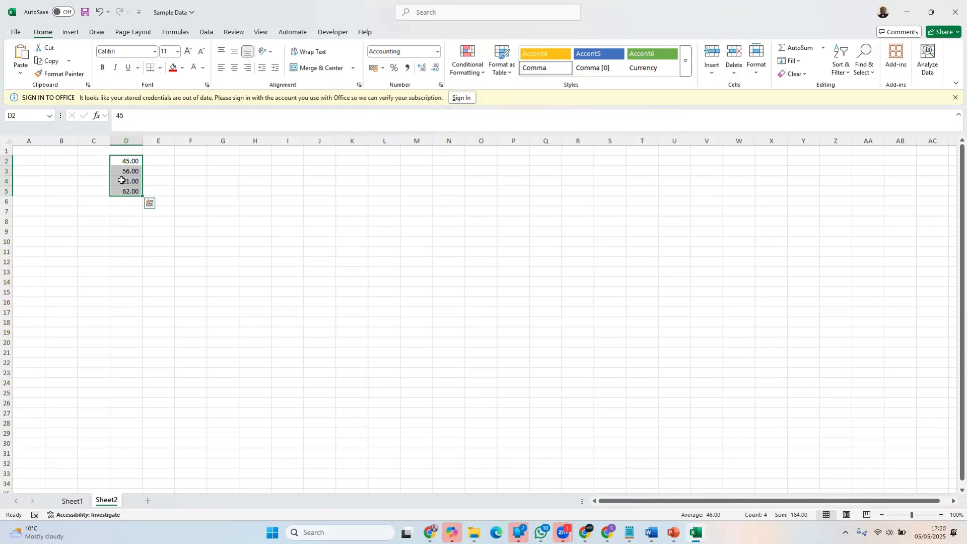
# Return to Sheet1 and reduce Sale Price cells I98 to I112 to one decimal place
pyautogui.click(71, 502)
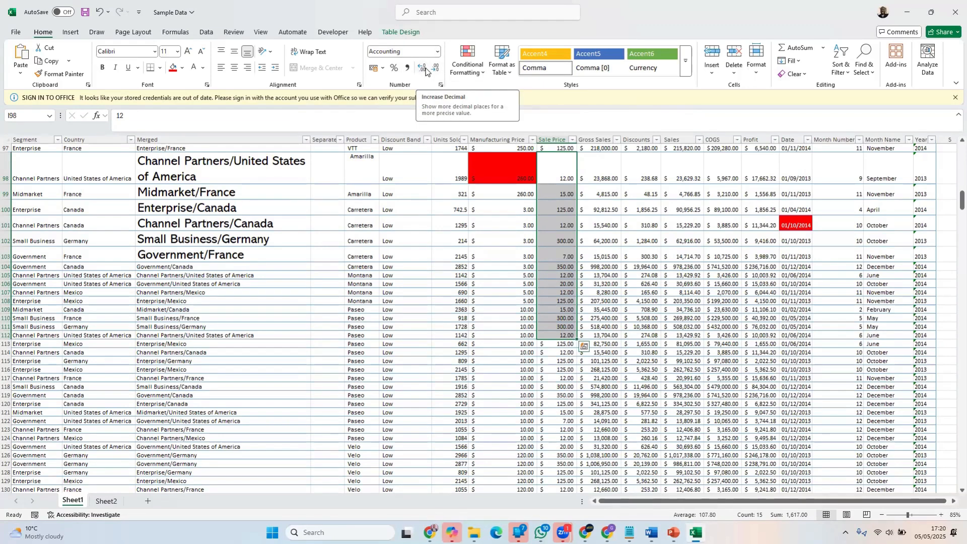
pyautogui.moveTo(559, 166); pyautogui.dragTo(556, 335)
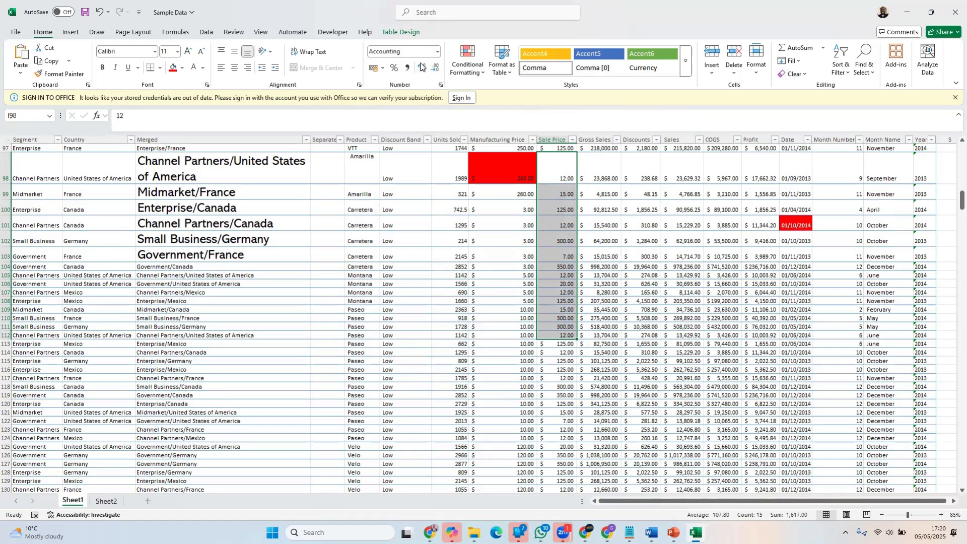
pyautogui.click(436, 69)
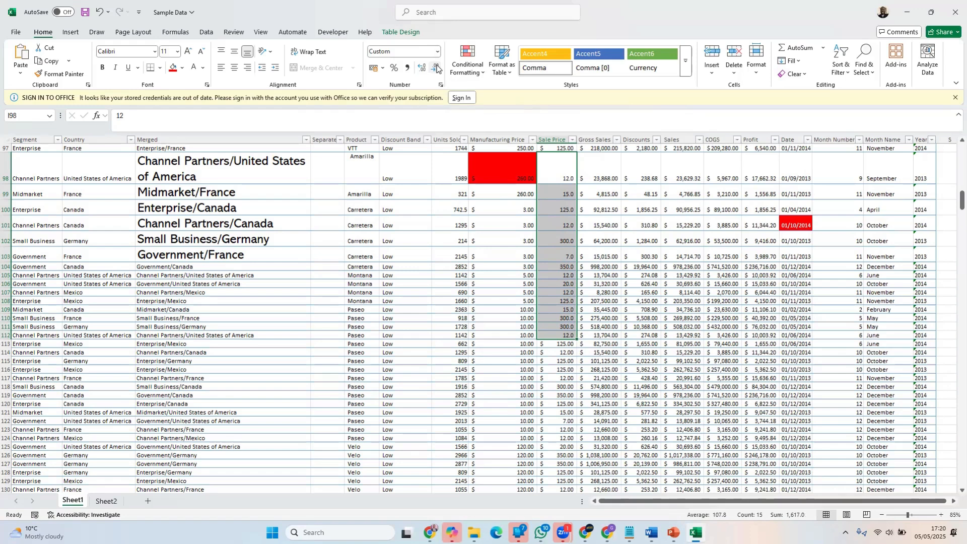
# Try zero and four decimal places on Sale Price cells I98 to I112, and finish with two decimal places
pyautogui.click(437, 69)
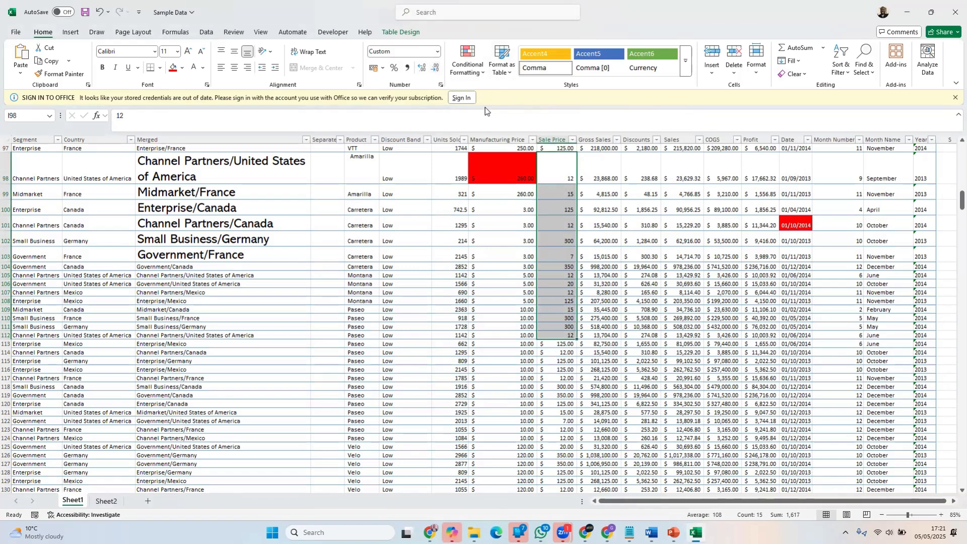
pyautogui.click(422, 70)
pyautogui.click(422, 70)
pyautogui.click(422, 70)
pyautogui.click(422, 69)
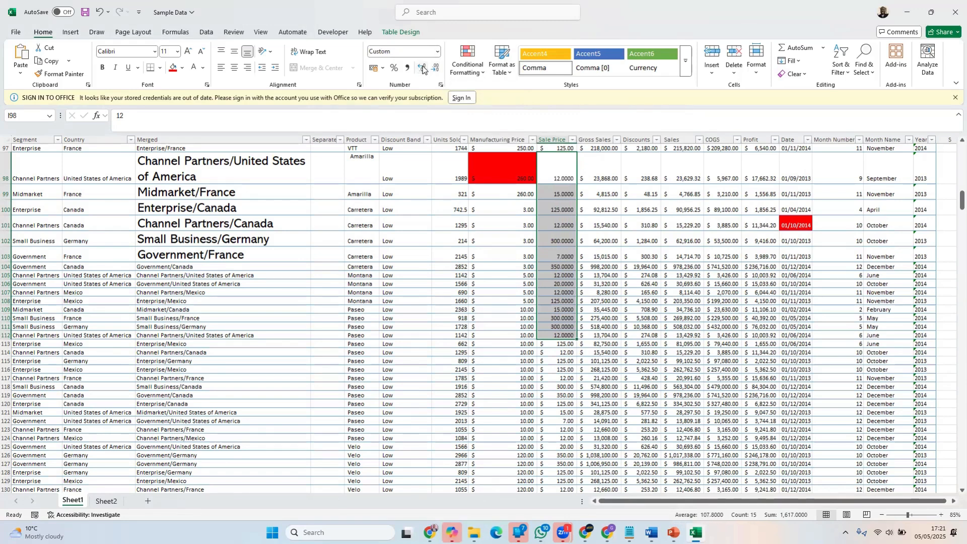
pyautogui.click(435, 68)
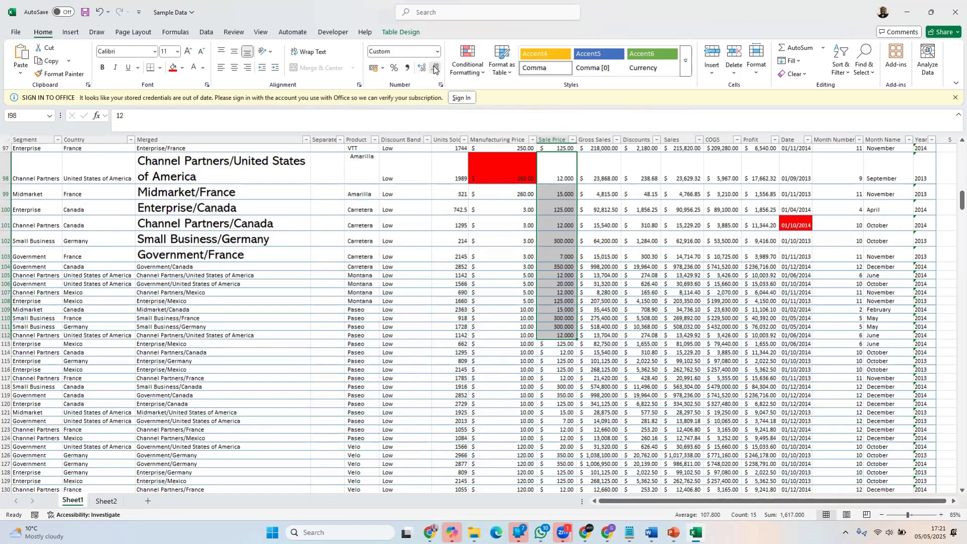
pyautogui.click(436, 69)
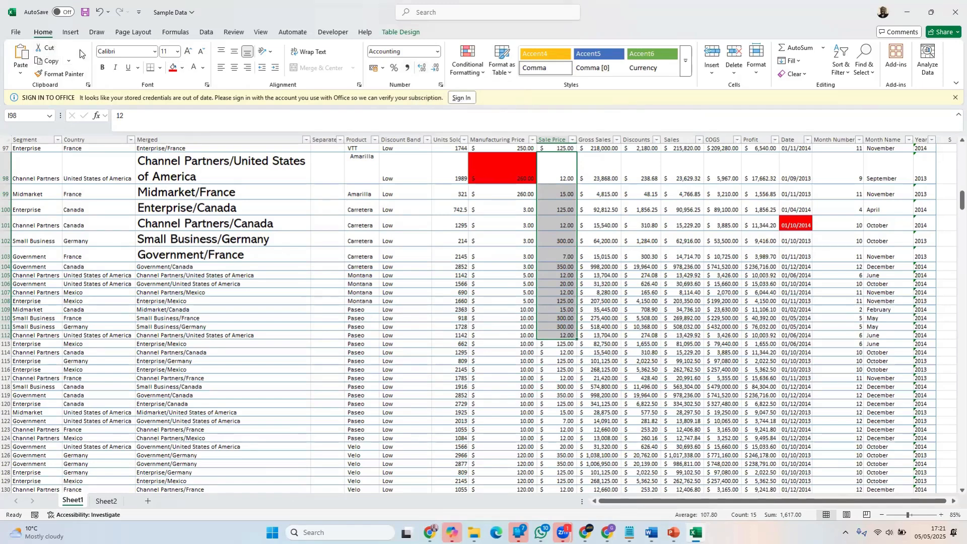
# Save the workbook under its existing name, and view the Save As locations before returning to Sheet1
pyautogui.click(17, 32)
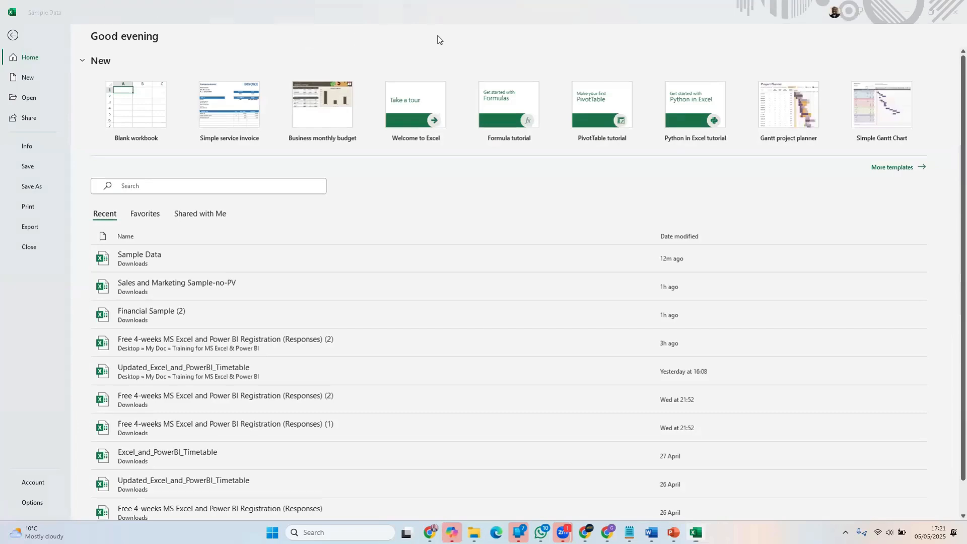
pyautogui.click(25, 169)
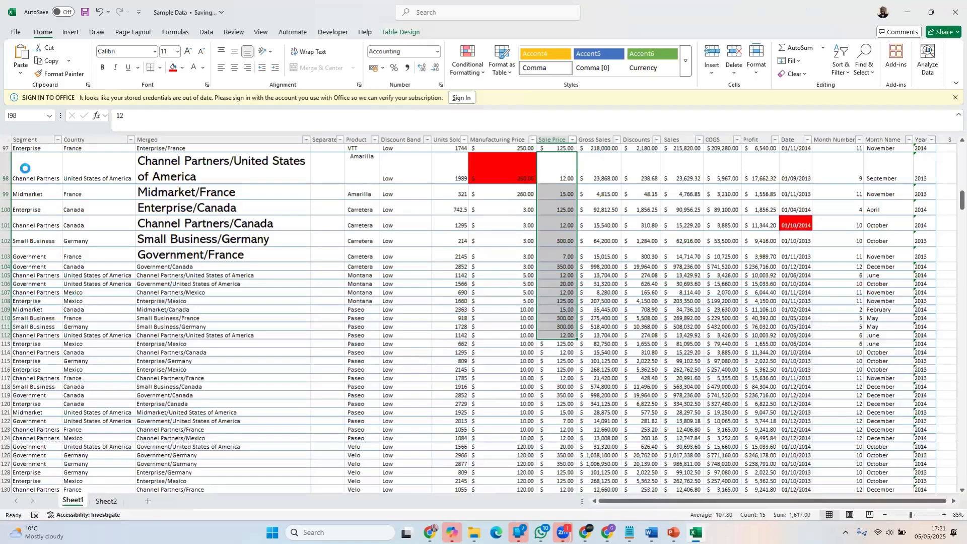
pyautogui.click(16, 33)
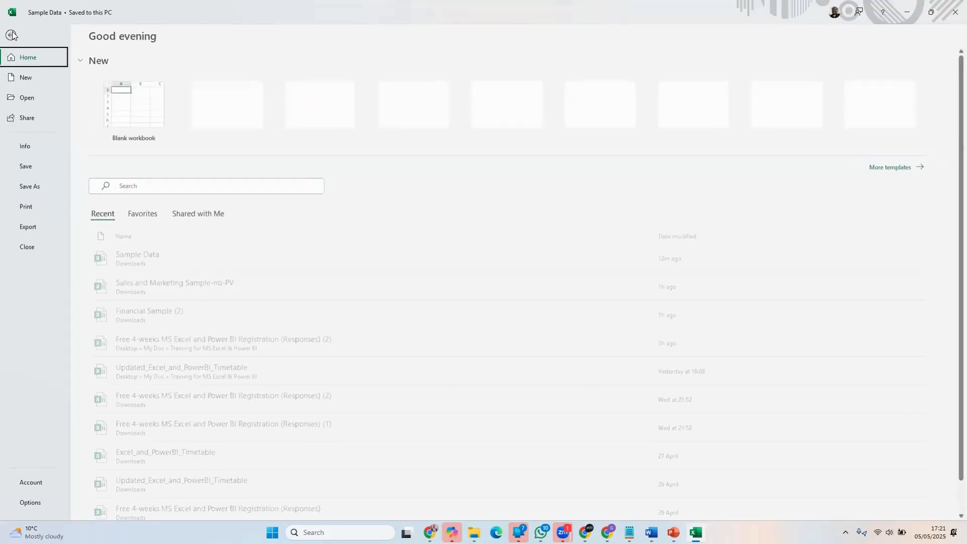
pyautogui.click(29, 188)
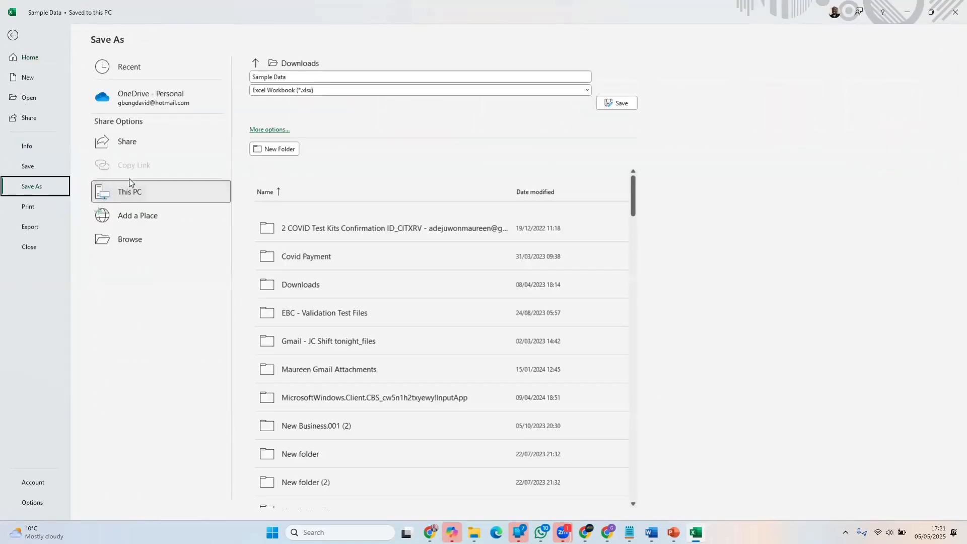
pyautogui.click(12, 32)
# Examine the formula behind Merged cell C100 and the content of Units Sold cell G101
pyautogui.click(204, 203)
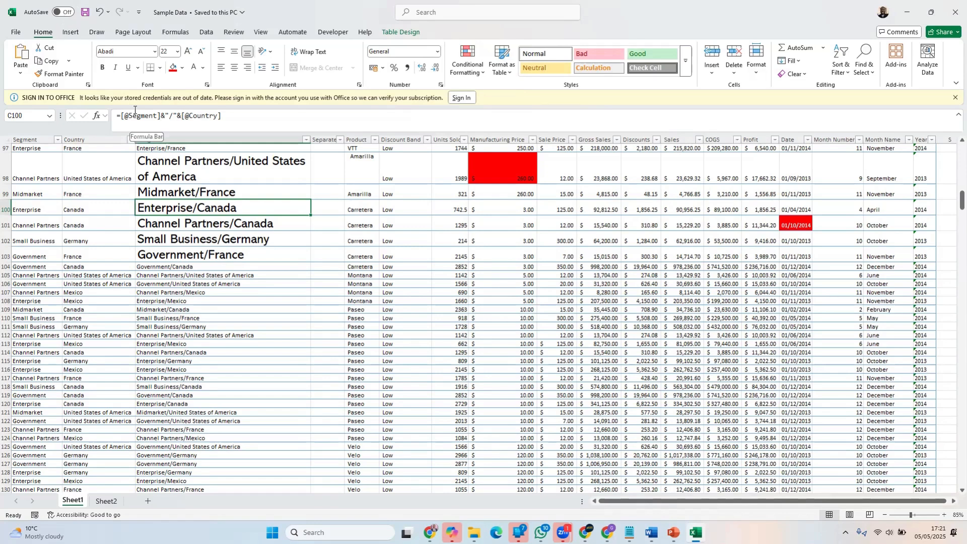
pyautogui.click(449, 225)
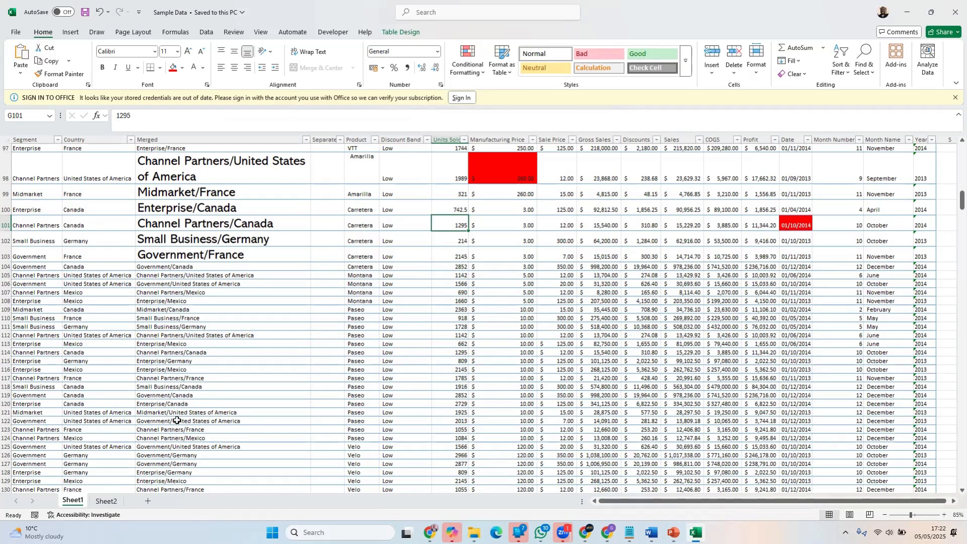
# Clear the contents of cells D2 to D5 on Sheet2
pyautogui.click(107, 501)
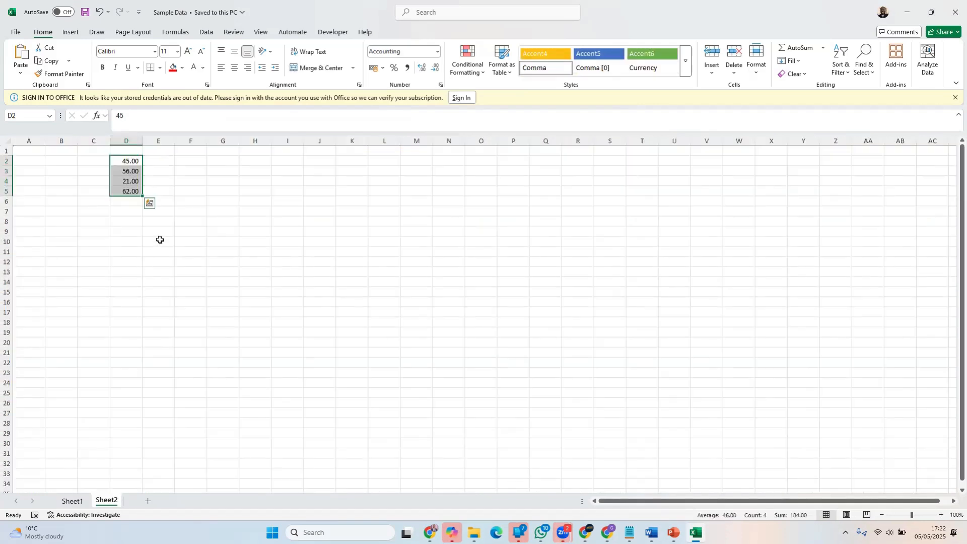
pyautogui.press('Delete')
pyautogui.click(93, 392)
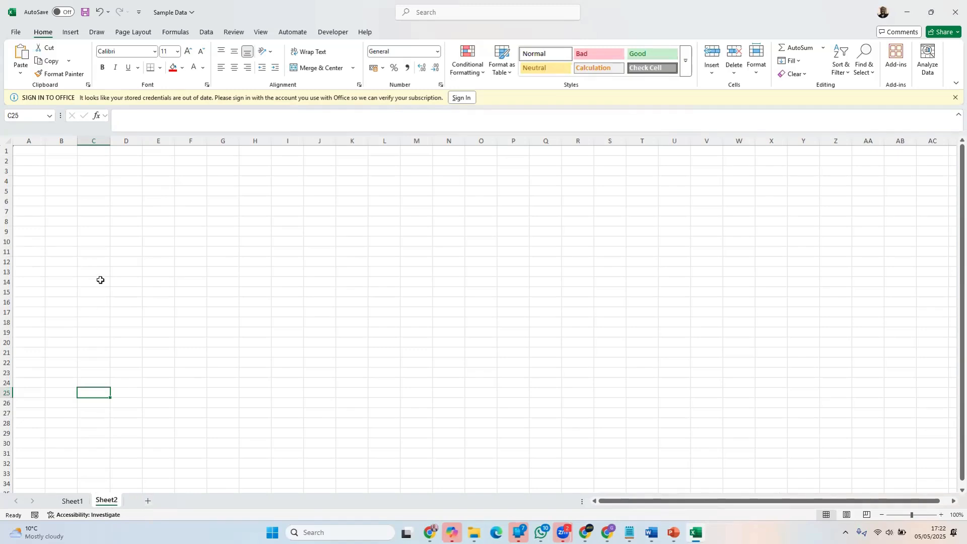
# Add a new worksheet and enter the headers Name and Amount in cells A1 and B1
pyautogui.click(147, 501)
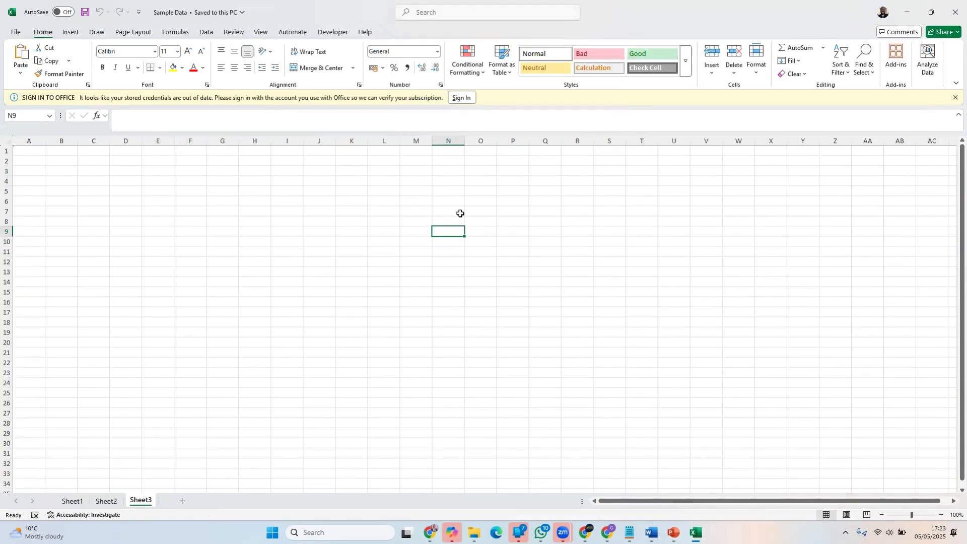
pyautogui.click(200, 170)
pyautogui.click(43, 155)
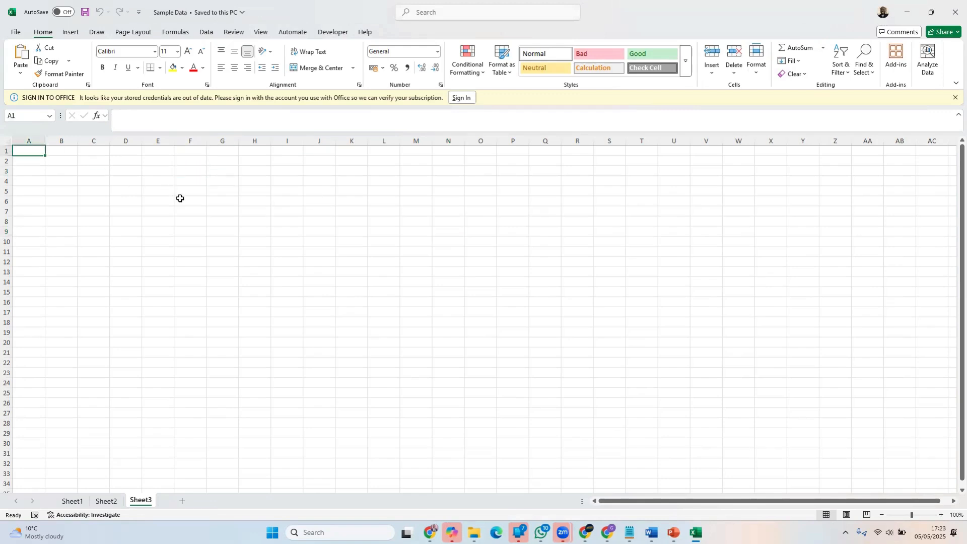
pyautogui.write('Name')
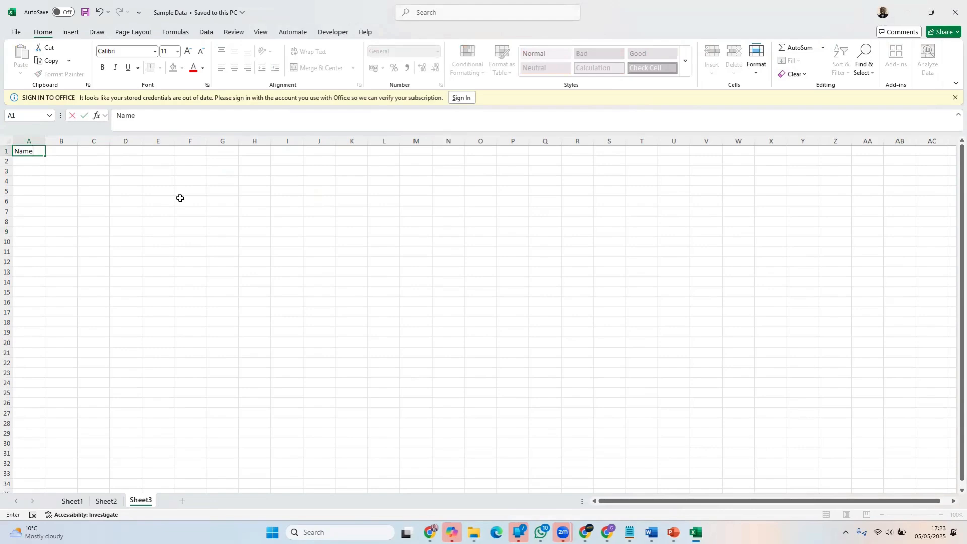
pyautogui.press('Tab')
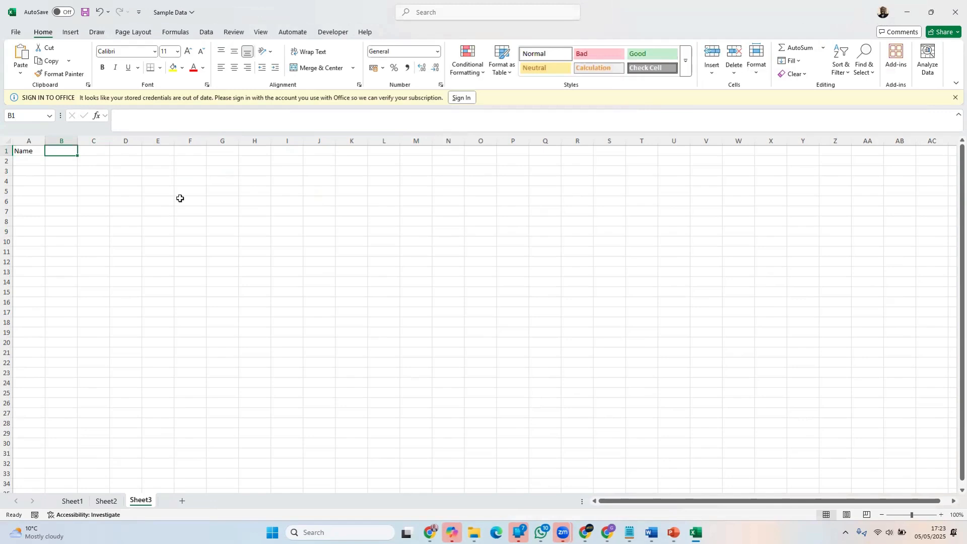
pyautogui.write('Amount')
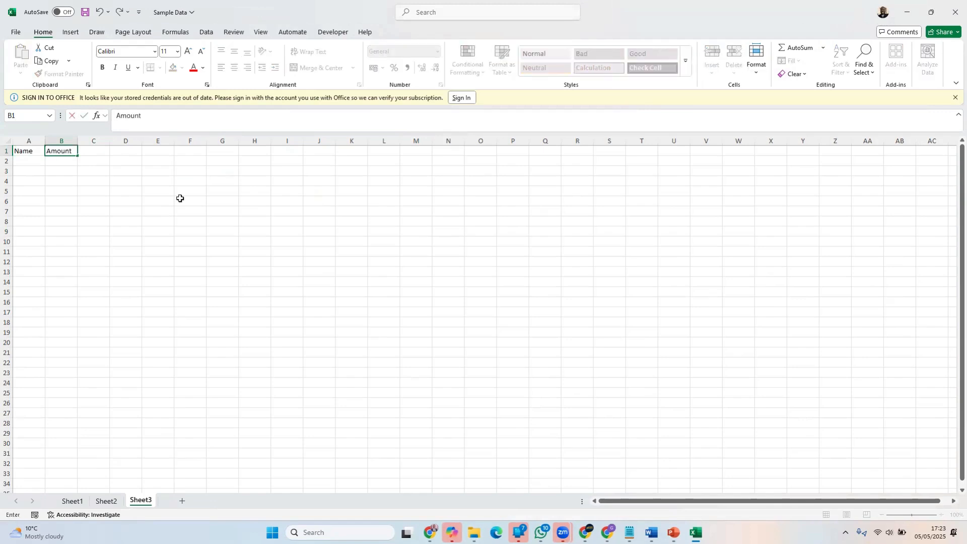
pyautogui.press('Tab')
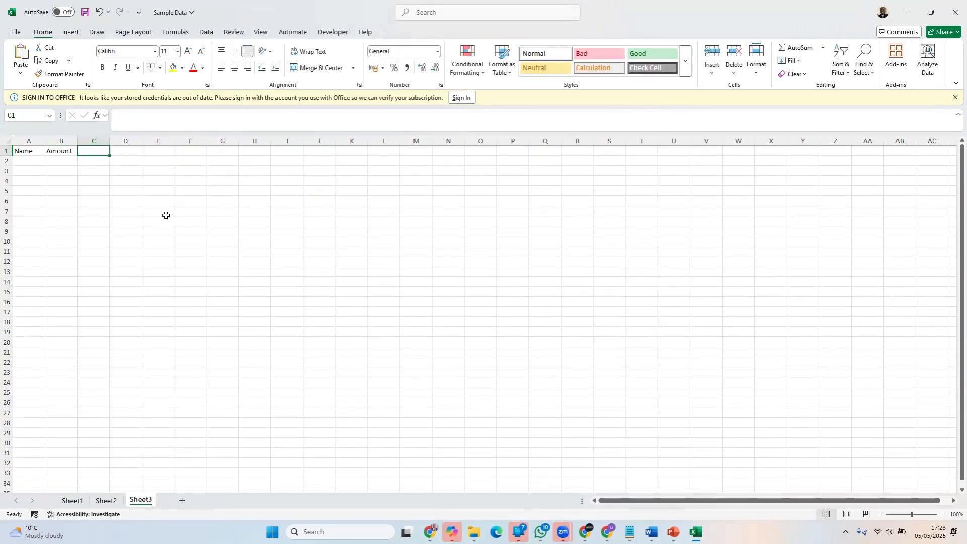
# Fill row 2 with the first person's full name in A2 and the amount 2586 in B2
pyautogui.click(24, 160)
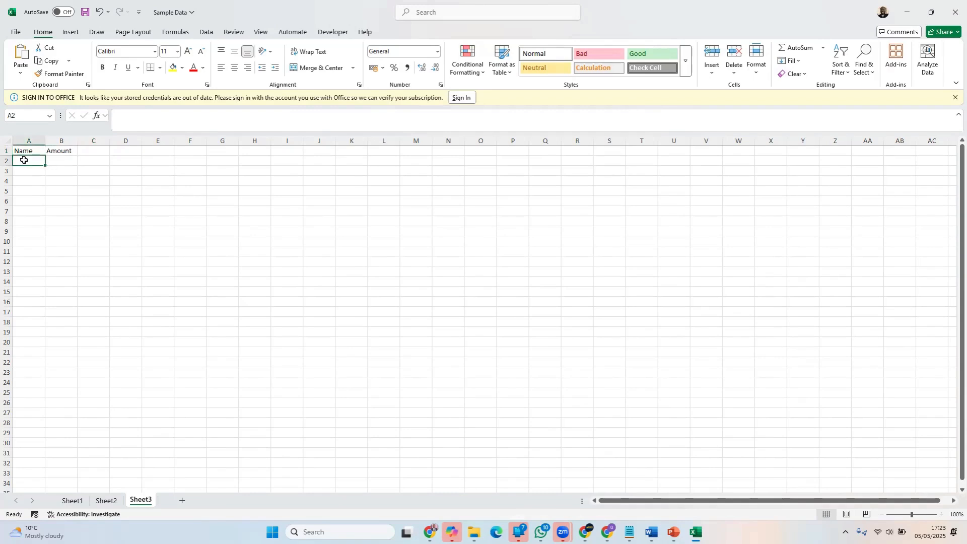
pyautogui.write('Gbenga')
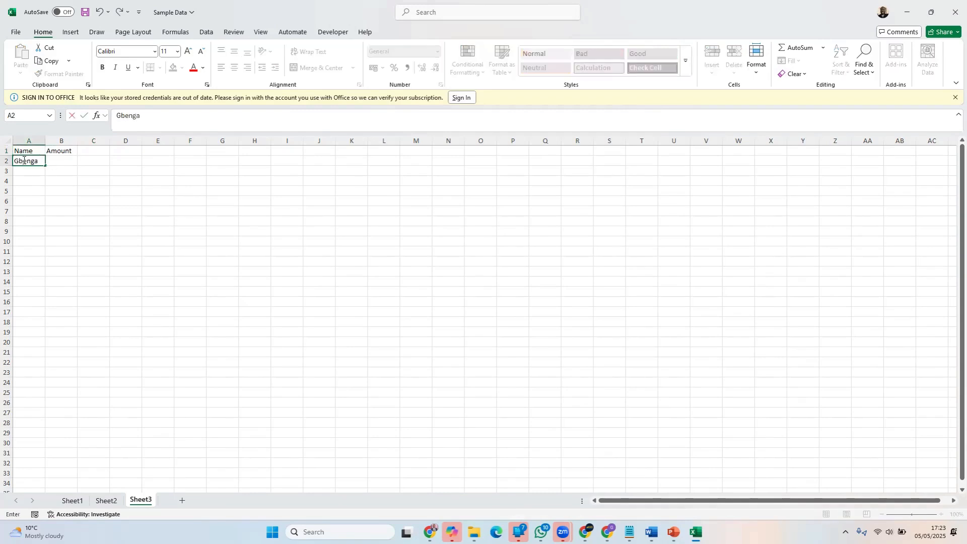
pyautogui.write(' David')
pyautogui.press('Tab')
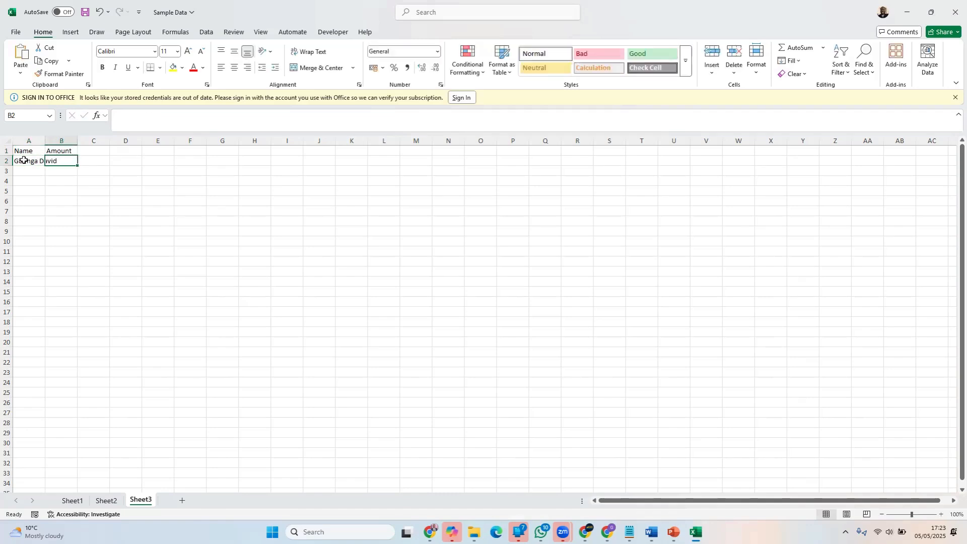
pyautogui.write('2586')
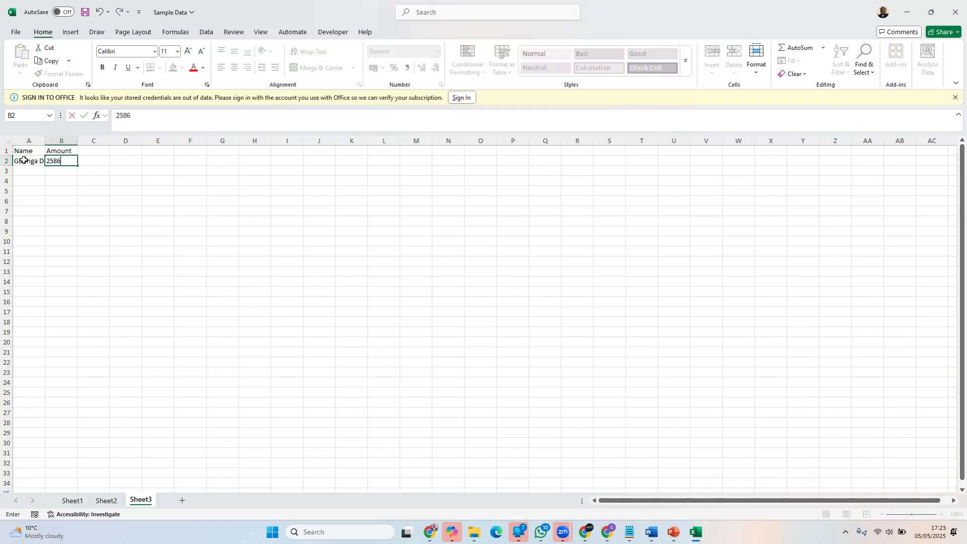
pyautogui.press('Return')
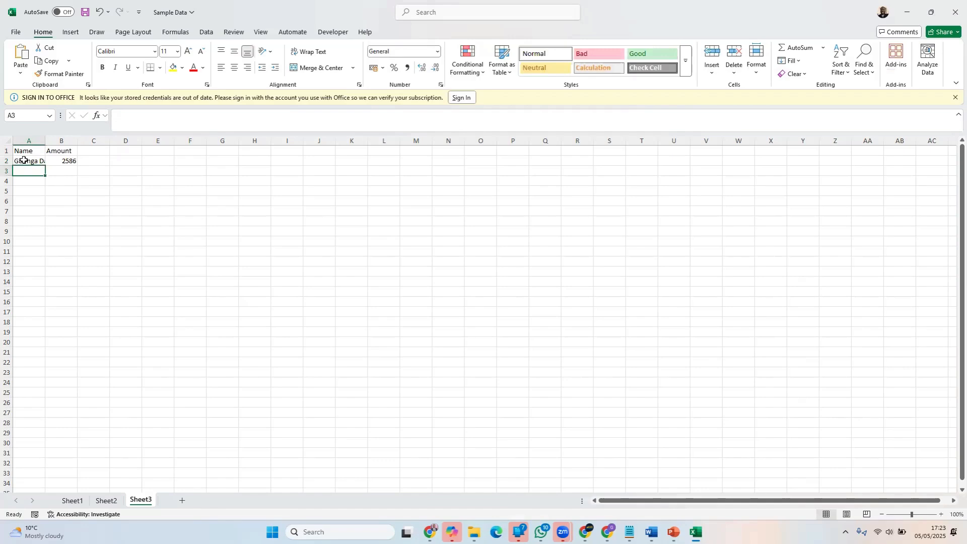
# Fill row 3 with the second person's full name in A3 and the amount 7865 in B3
pyautogui.write('Rit')
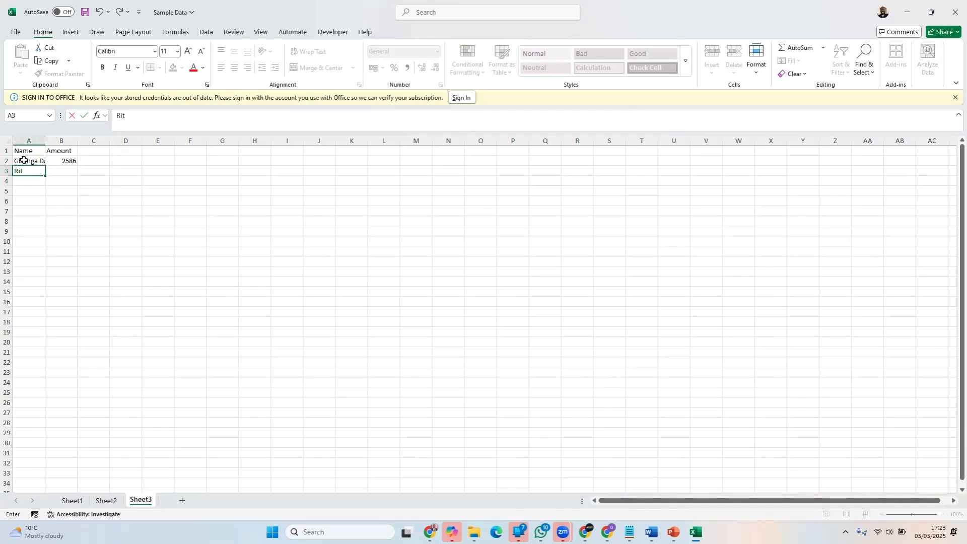
pyautogui.write('a Dominic')
pyautogui.press('Tab')
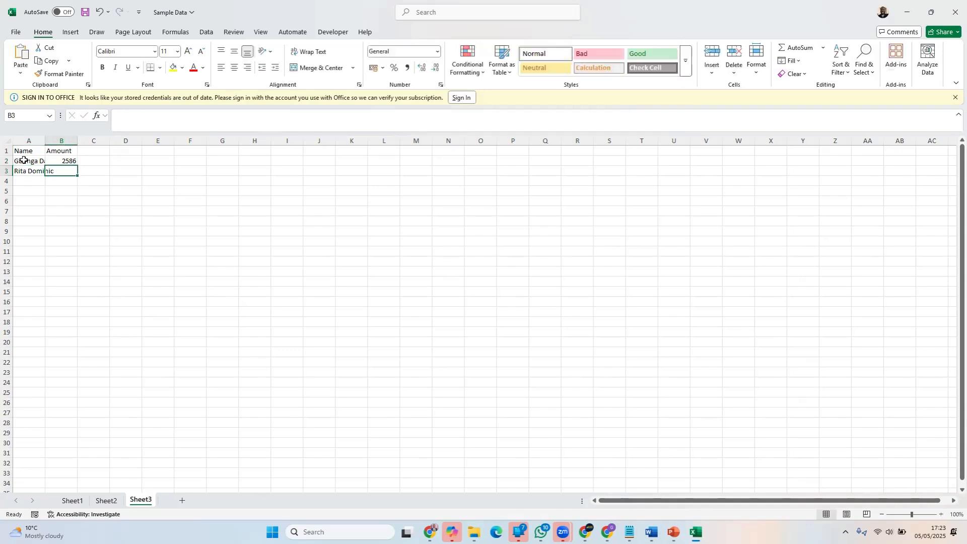
pyautogui.write('7865')
pyautogui.press('Return')
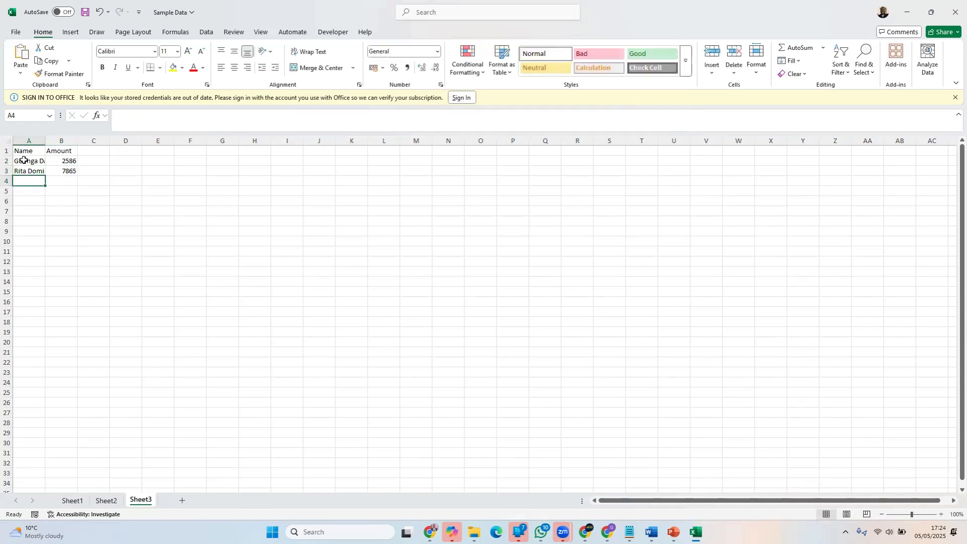
# Fill row 4 with the third person's full name in A4 and the amount 98756 in B4
pyautogui.write('Yomi')
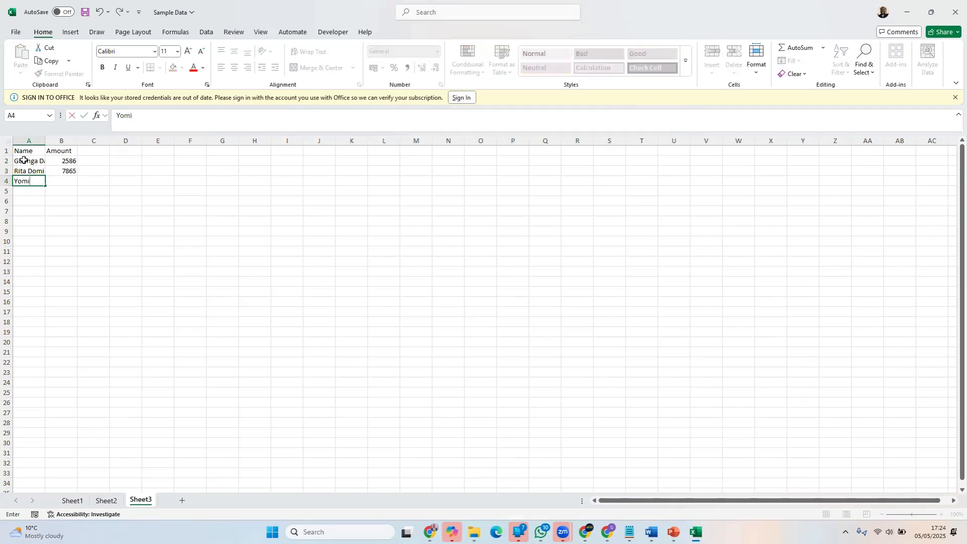
pyautogui.write(' Davies')
pyautogui.press('Tab')
pyautogui.write('98756')
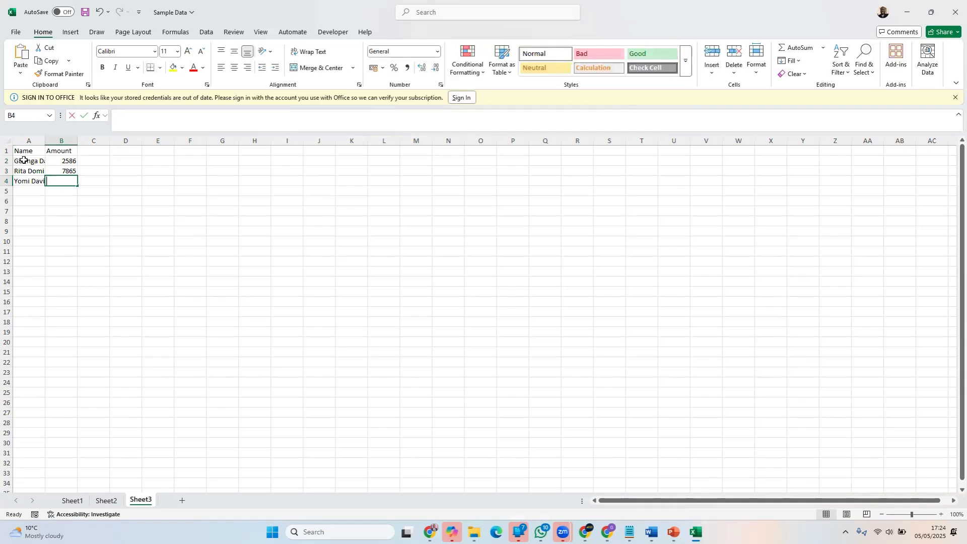
pyautogui.press('Return')
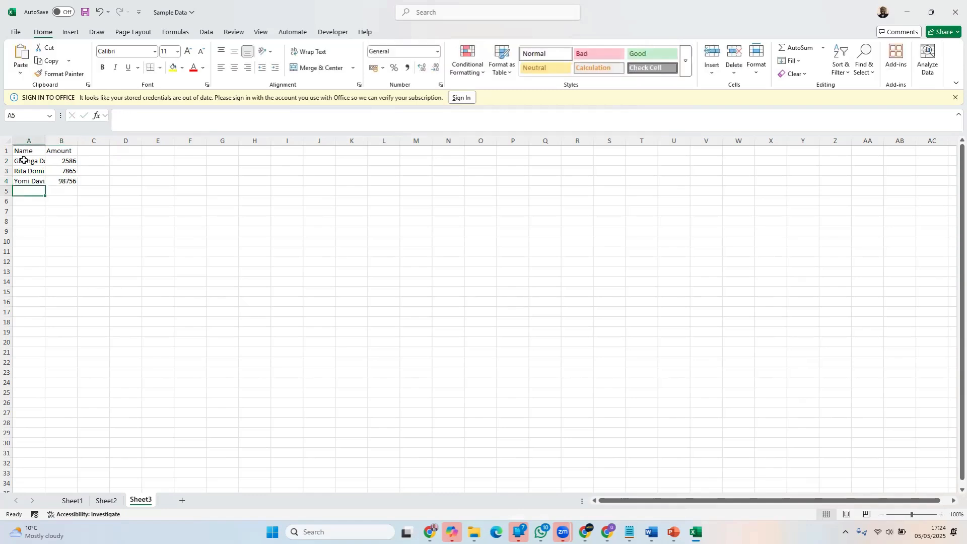
# Fill row 5 with the fourth person's full name in A5 and the amount 56478 in B5
pyautogui.write('Maureen')
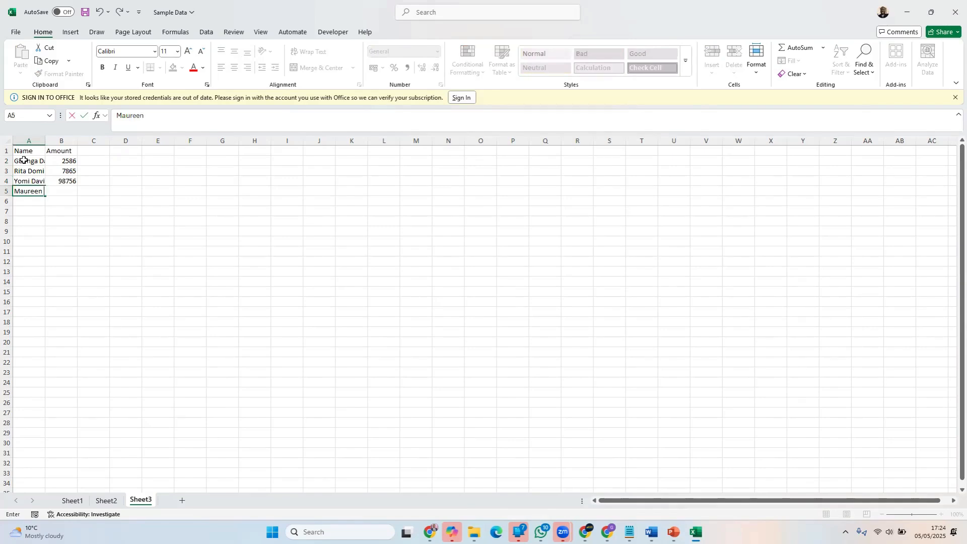
pyautogui.write(' Chocs')
pyautogui.press('Tab')
pyautogui.write('56478')
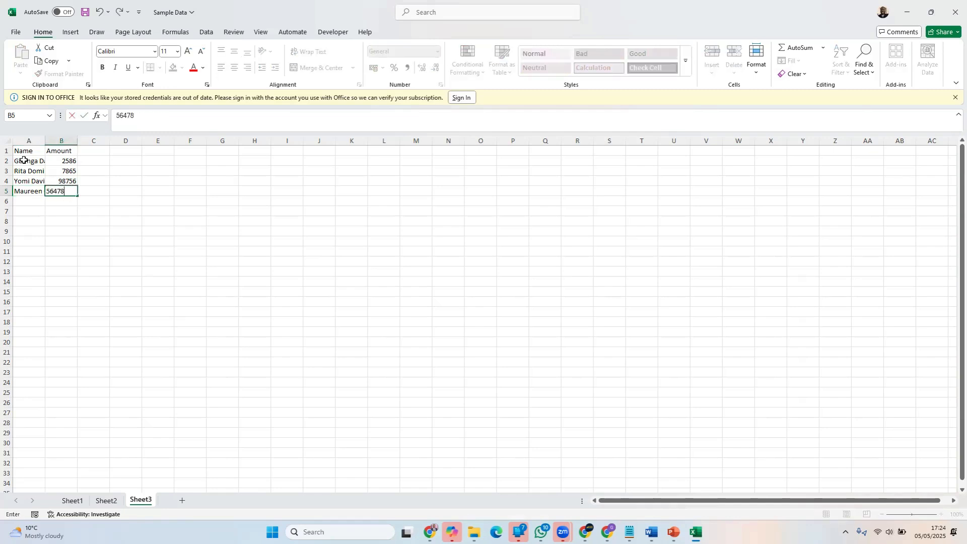
pyautogui.press('Return')
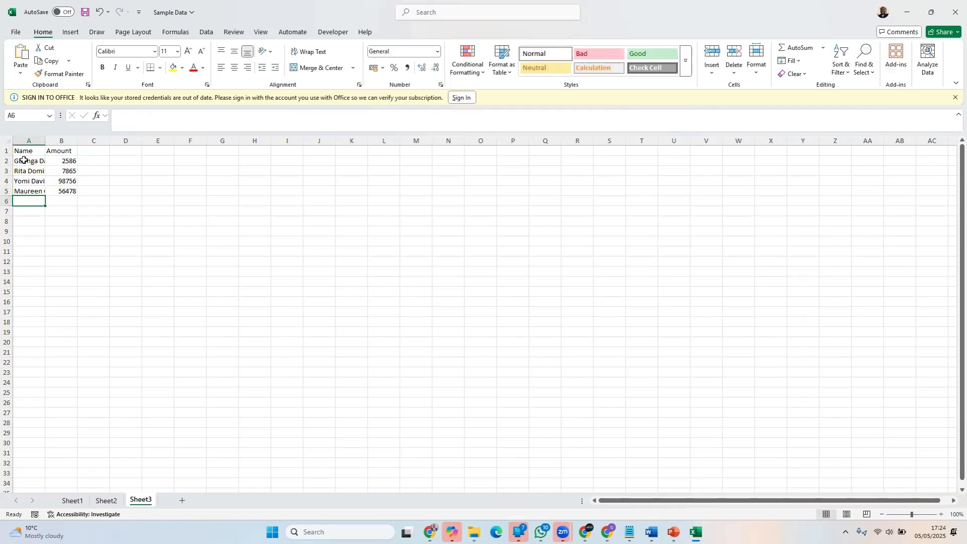
# Fill row 6 with the fifth person's full name in A6 and the amount 42654 in B6
pyautogui.write('Ten')
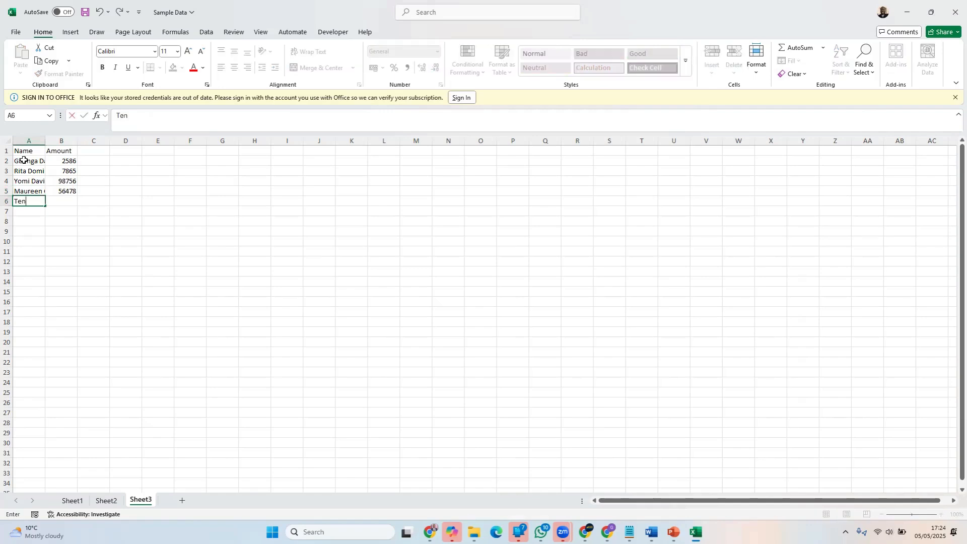
pyautogui.write('i Adams')
pyautogui.press('Tab')
pyautogui.write('426')
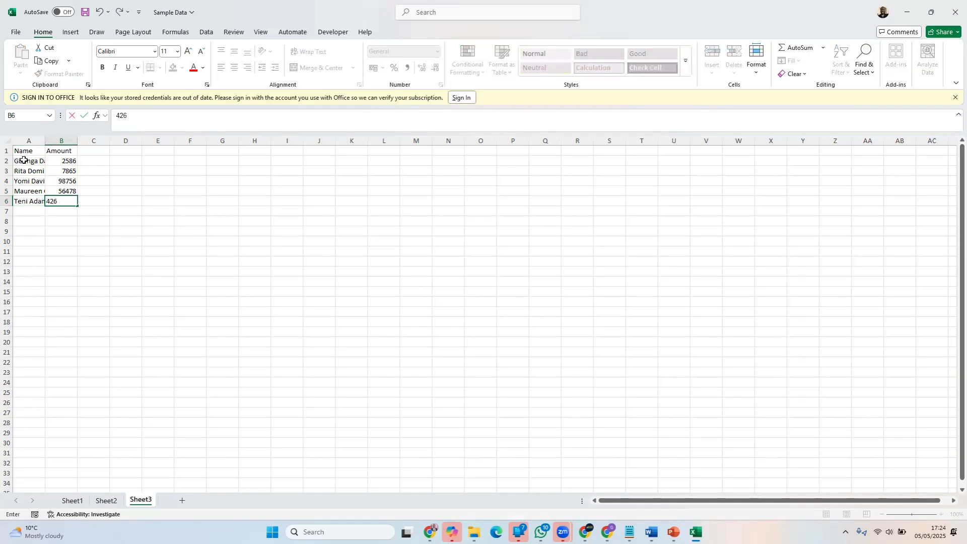
pyautogui.write('54')
pyautogui.press('Return')
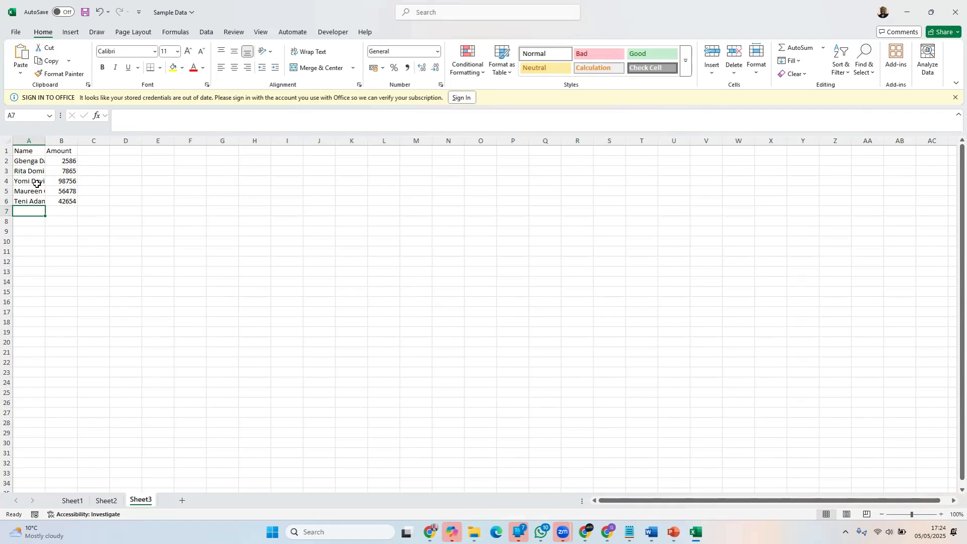
# Widen column A manually so the full names fit within their cells
pyautogui.click(172, 322)
pyautogui.click(469, 363)
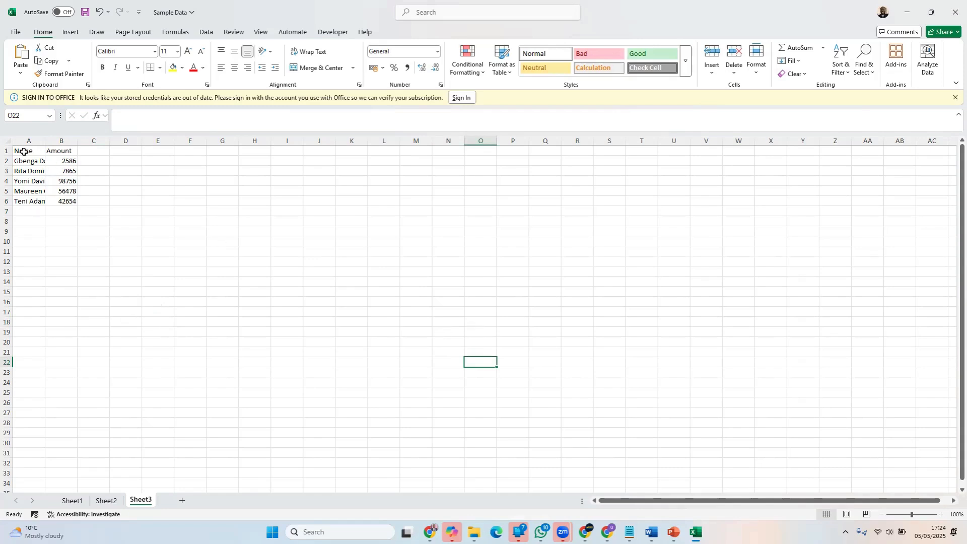
pyautogui.moveTo(22, 150); pyautogui.dragTo(62, 201)
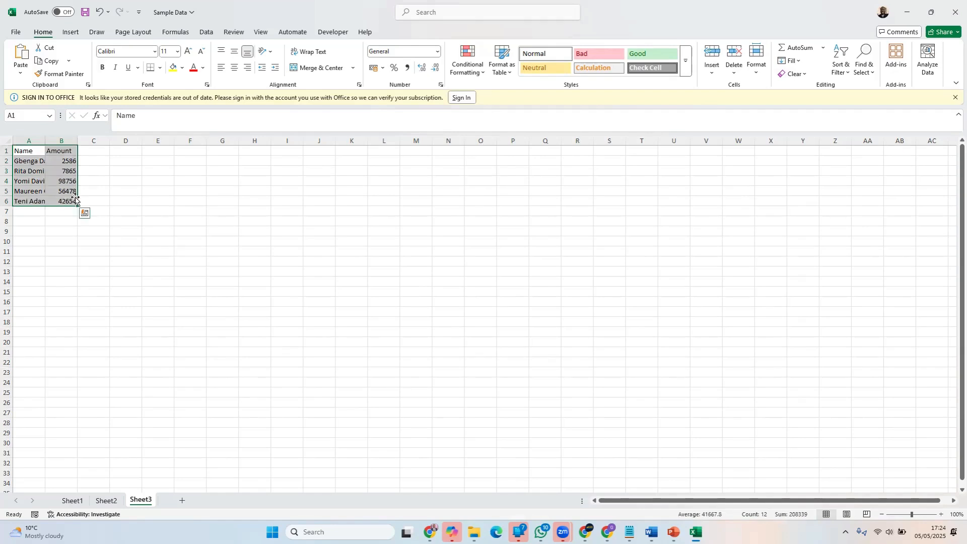
pyautogui.moveTo(45, 138); pyautogui.dragTo(72, 139)
pyautogui.click(45, 199)
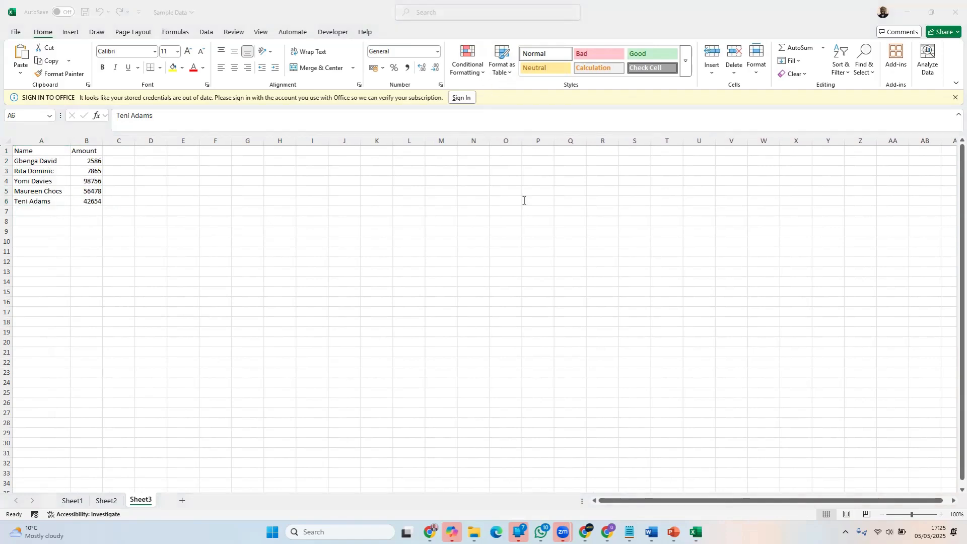
# Undo the manual width changes made to column A
pyautogui.click(70, 172)
pyautogui.hotkey('ctrl', 'z')
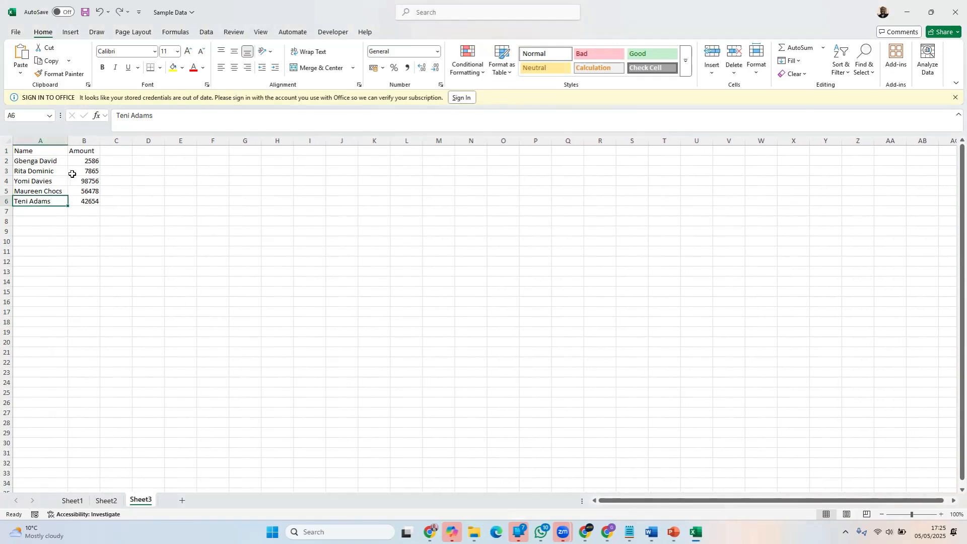
pyautogui.hotkey('ctrl', 'z')
pyautogui.hotkey('ctrl', 'z')
pyautogui.click(137, 184)
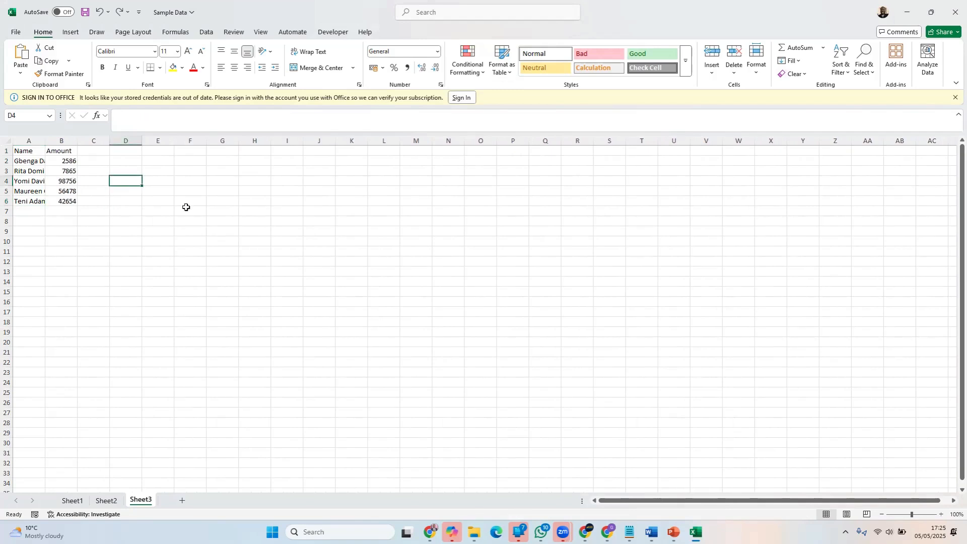
pyautogui.click(313, 278)
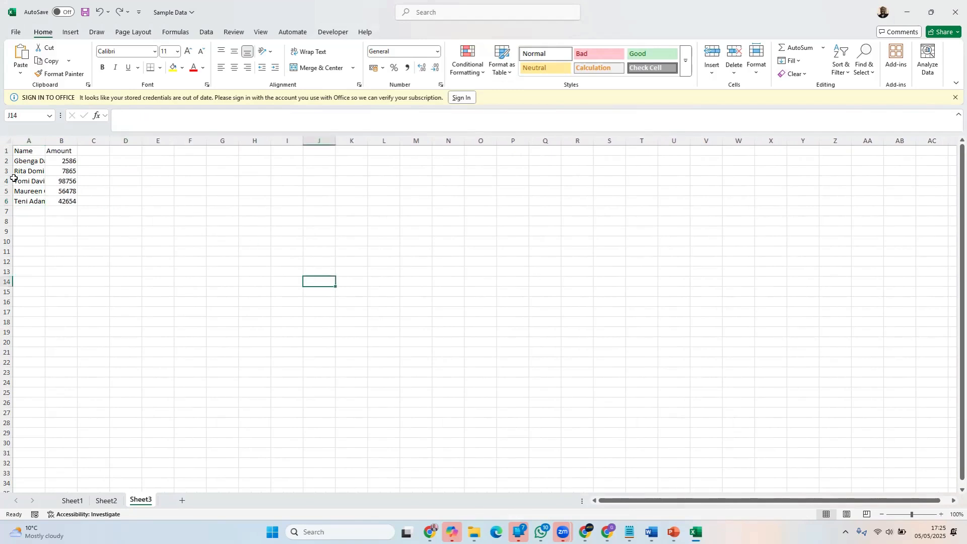
# Try AutoFit on all columns of the sheet and undo the resizing
pyautogui.click(8, 140)
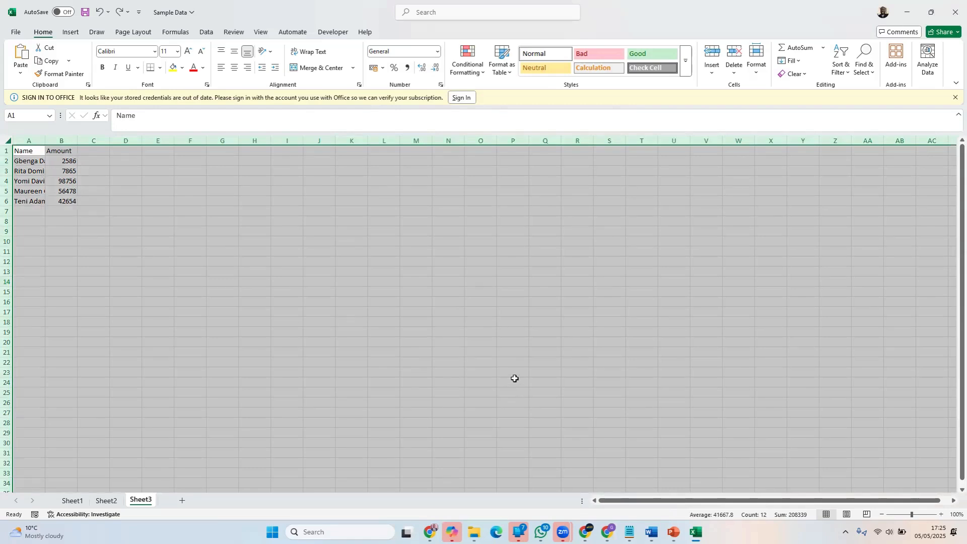
pyautogui.doubleClick(44, 139)
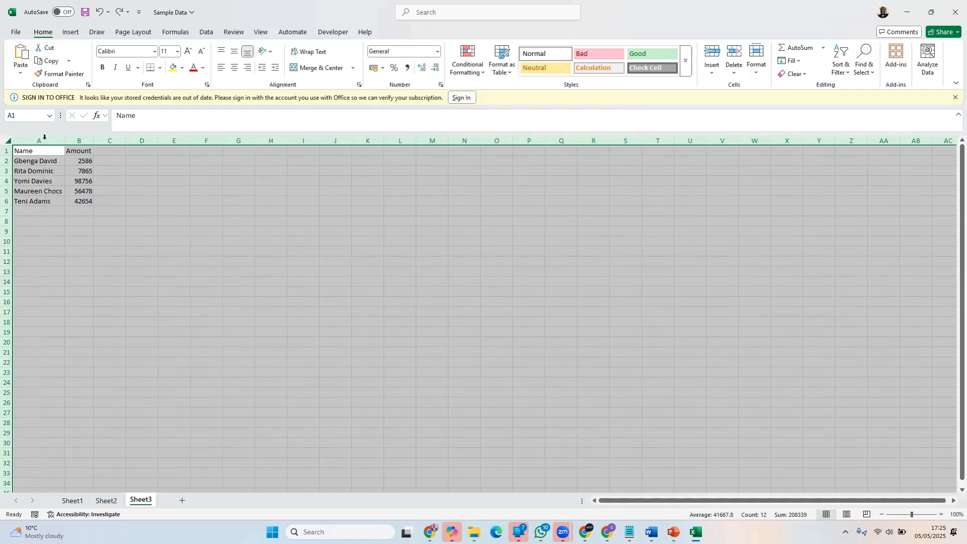
pyautogui.click(119, 174)
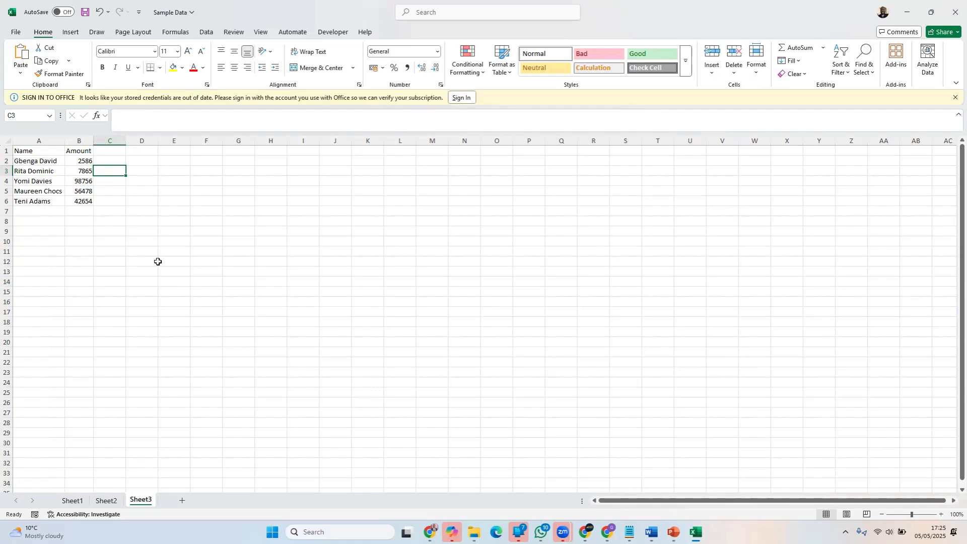
pyautogui.hotkey('ctrl', 'z')
pyautogui.click(56, 231)
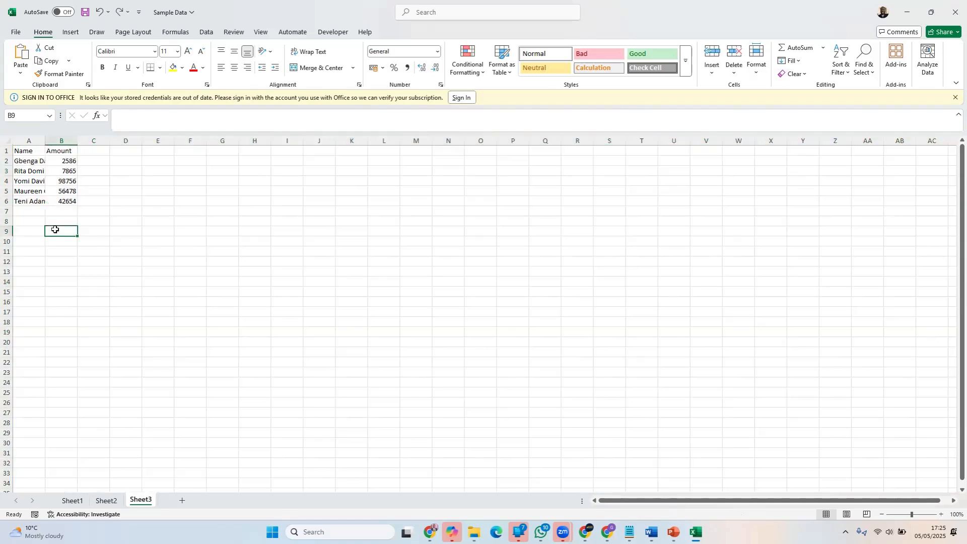
pyautogui.click(191, 252)
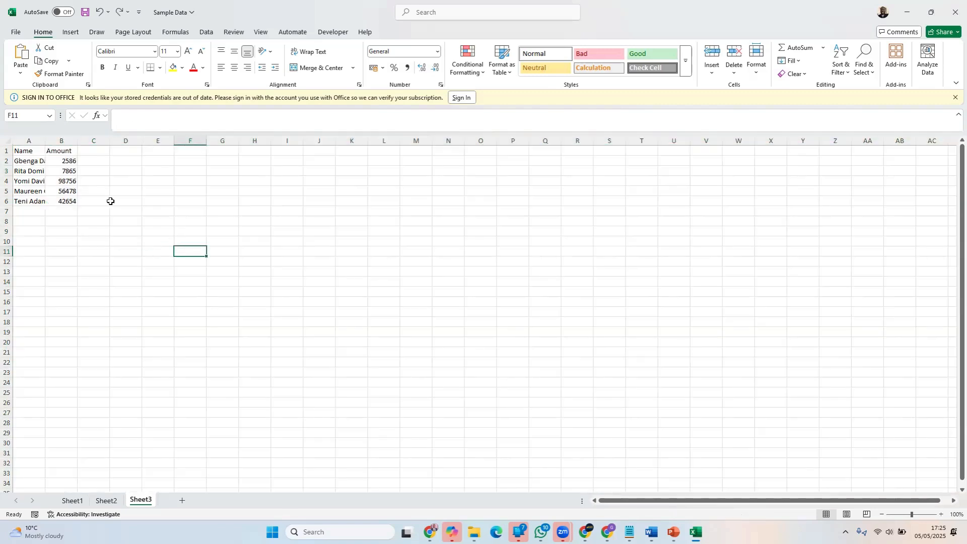
# Select the whole sheet and AutoFit its column widths to the contents
pyautogui.click(8, 141)
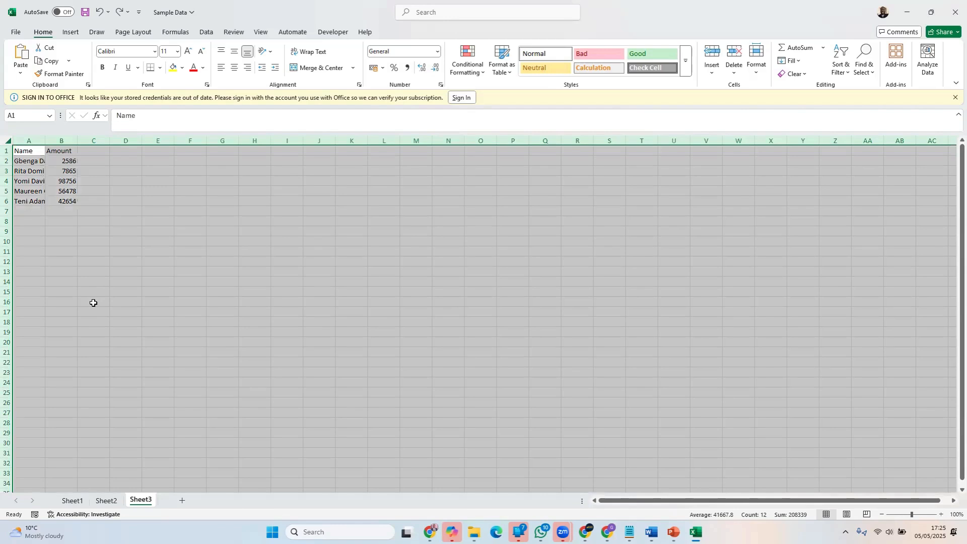
pyautogui.doubleClick(45, 138)
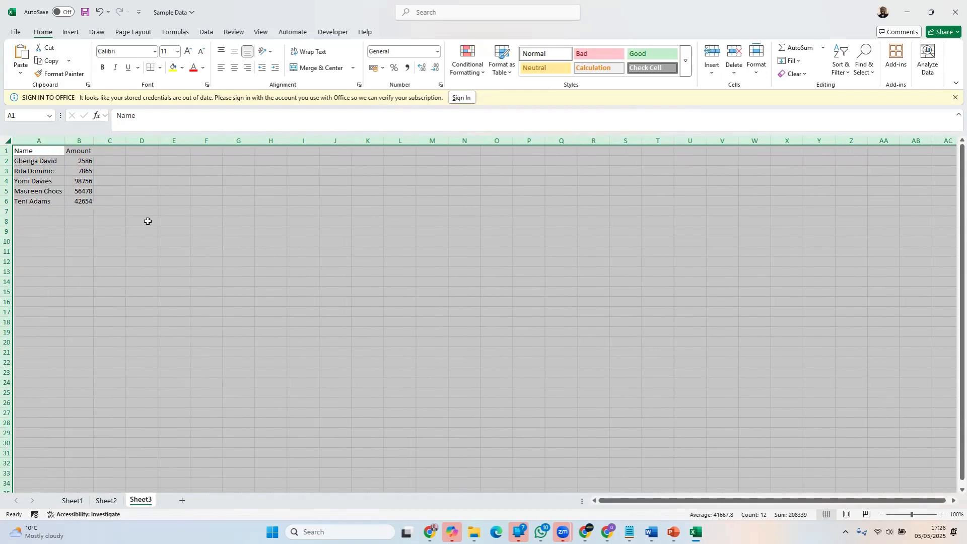
pyautogui.click(146, 221)
pyautogui.click(432, 280)
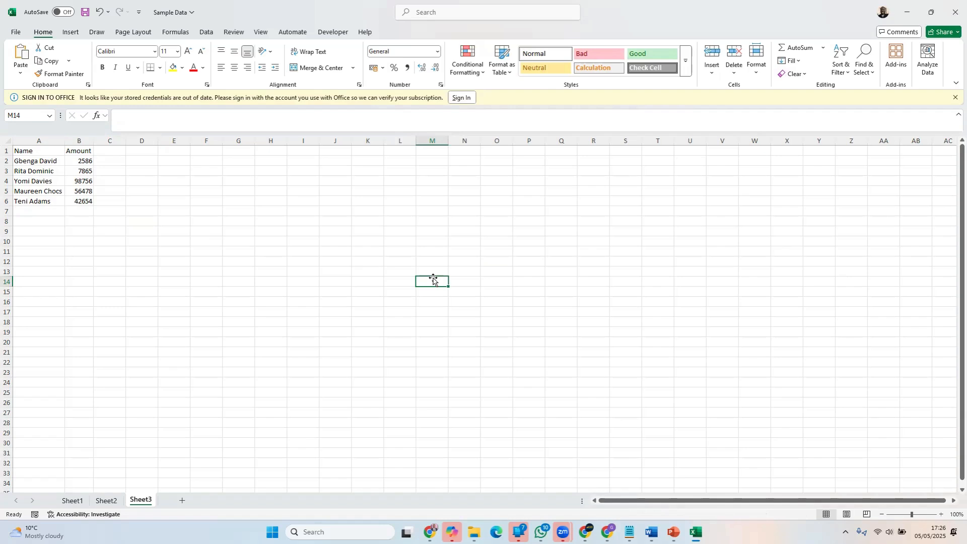
# Undo the AutoFit, try widening column A manually, and undo that resizing
pyautogui.hotkey('ctrl', 'z')
pyautogui.click(222, 242)
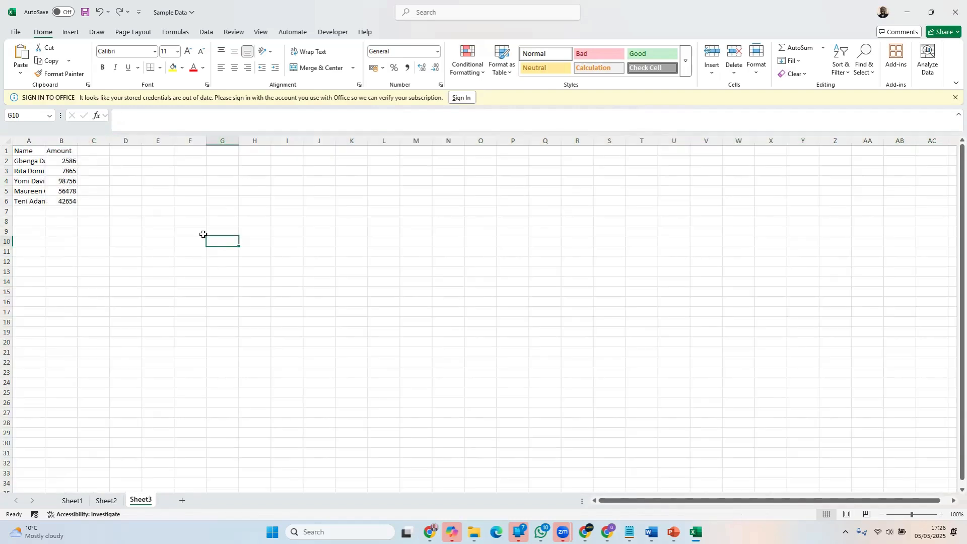
pyautogui.moveTo(46, 140); pyautogui.dragTo(73, 142)
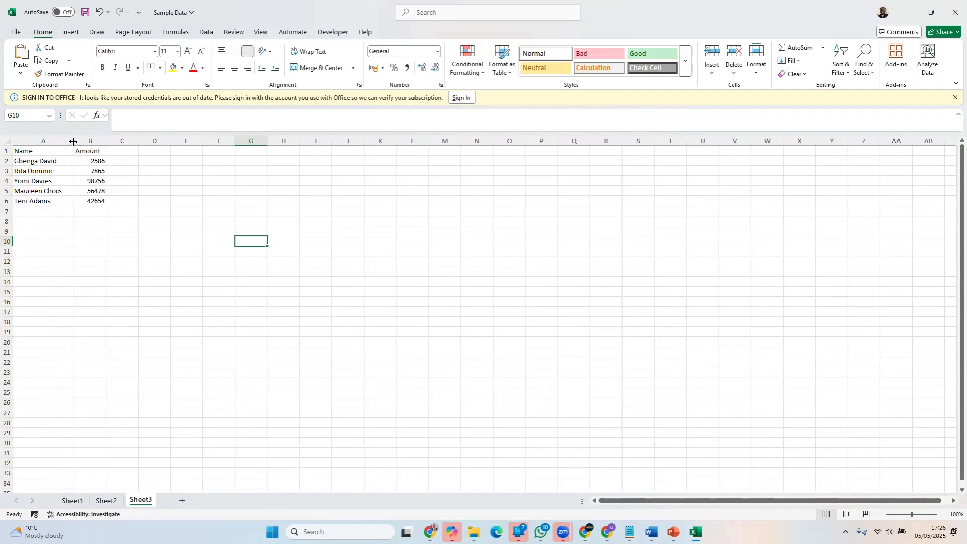
pyautogui.hotkey('ctrl', 'z')
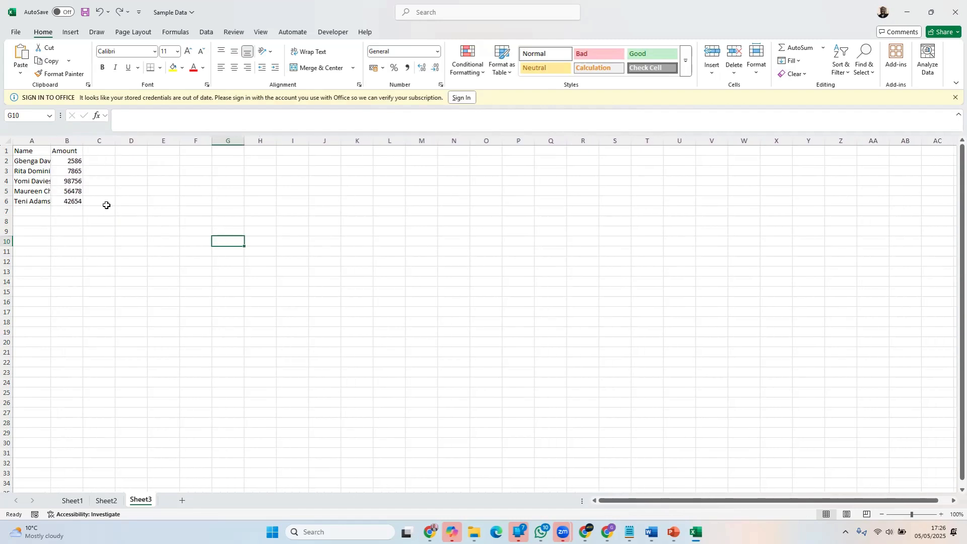
# AutoFit every column in the sheet so the names and amounts fit
pyautogui.click(10, 145)
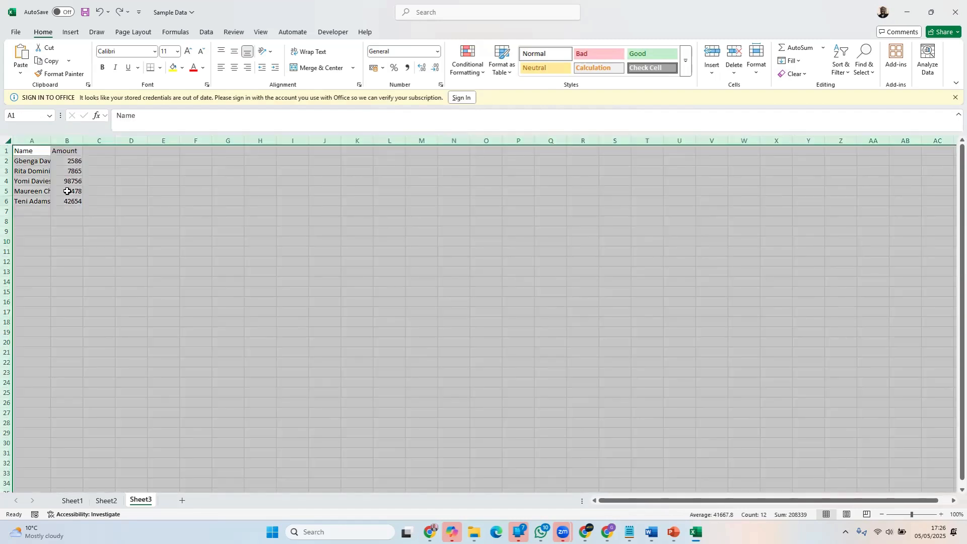
pyautogui.doubleClick(51, 140)
pyautogui.click(201, 240)
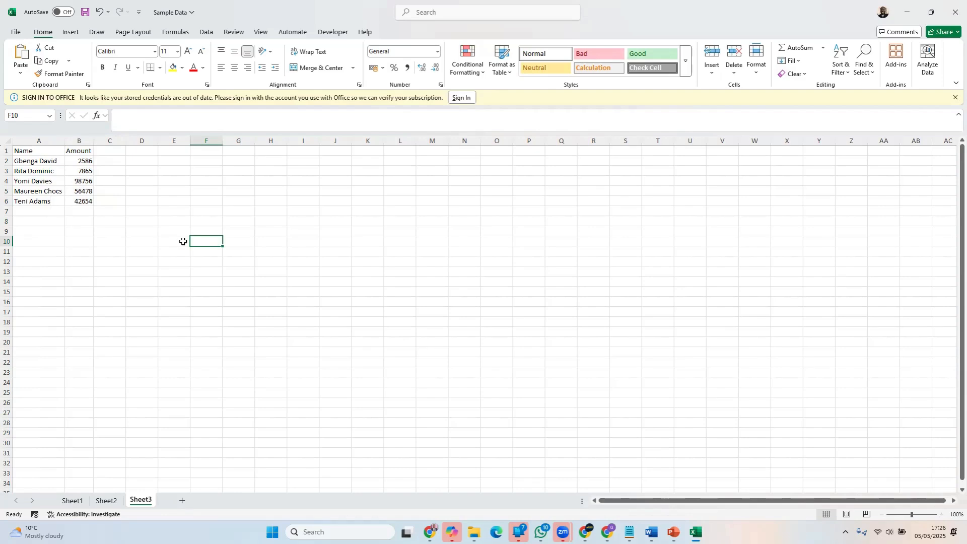
# Make the Name and Amount headings in A1:B1 bold and enlarge their font to size 16
pyautogui.click(36, 152)
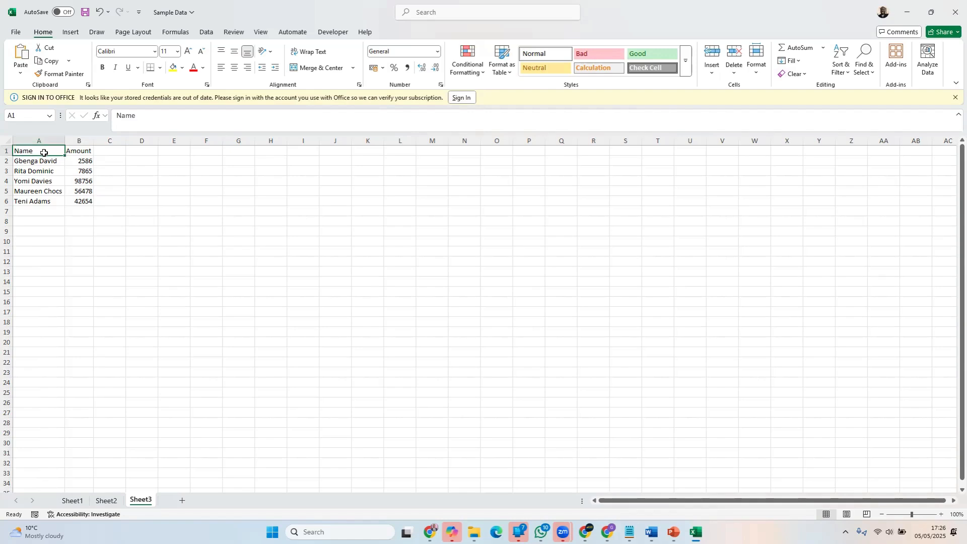
pyautogui.moveTo(42, 151); pyautogui.dragTo(76, 151)
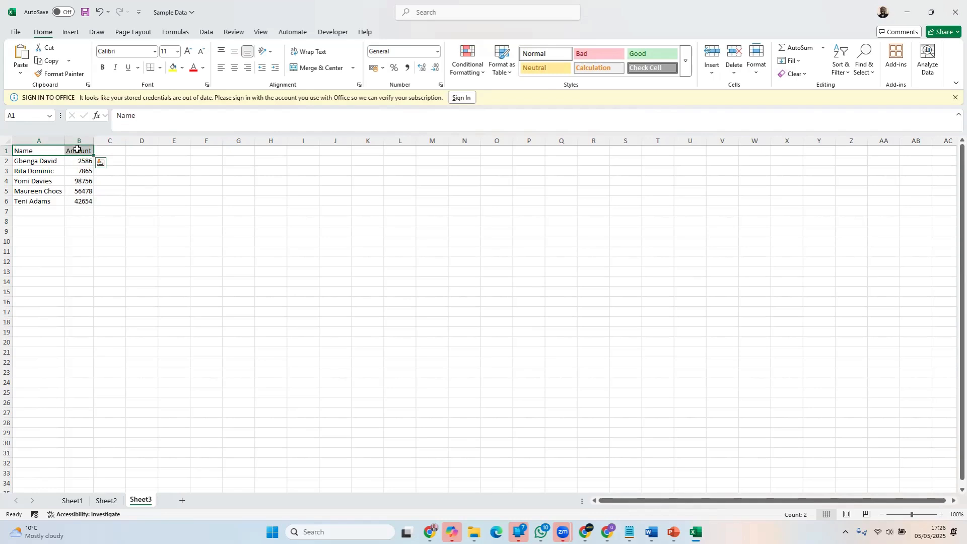
pyautogui.click(103, 67)
pyautogui.click(187, 51)
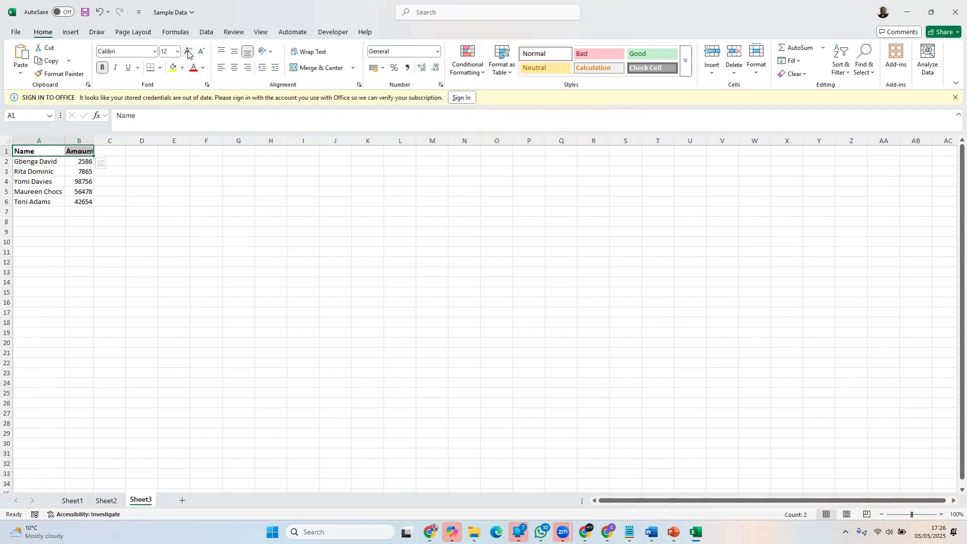
pyautogui.click(188, 52)
pyautogui.click(187, 52)
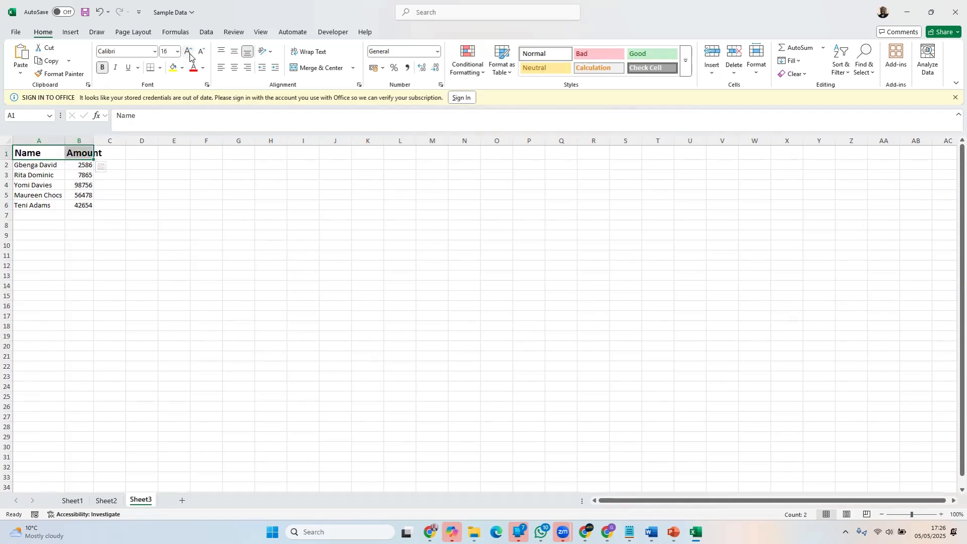
pyautogui.click(418, 284)
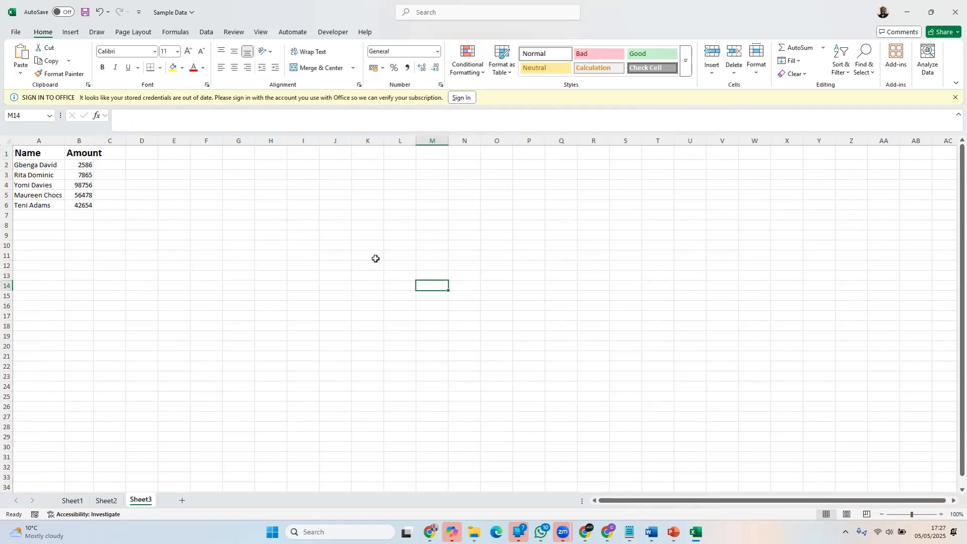
# AutoFit all columns so the enlarged Amount heading in B1 fits within column B
pyautogui.click(87, 153)
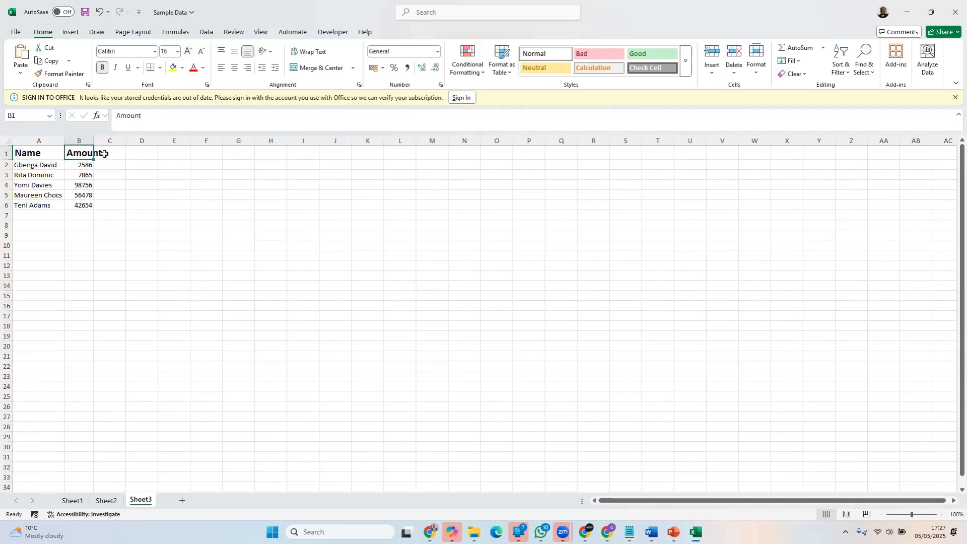
pyautogui.click(106, 154)
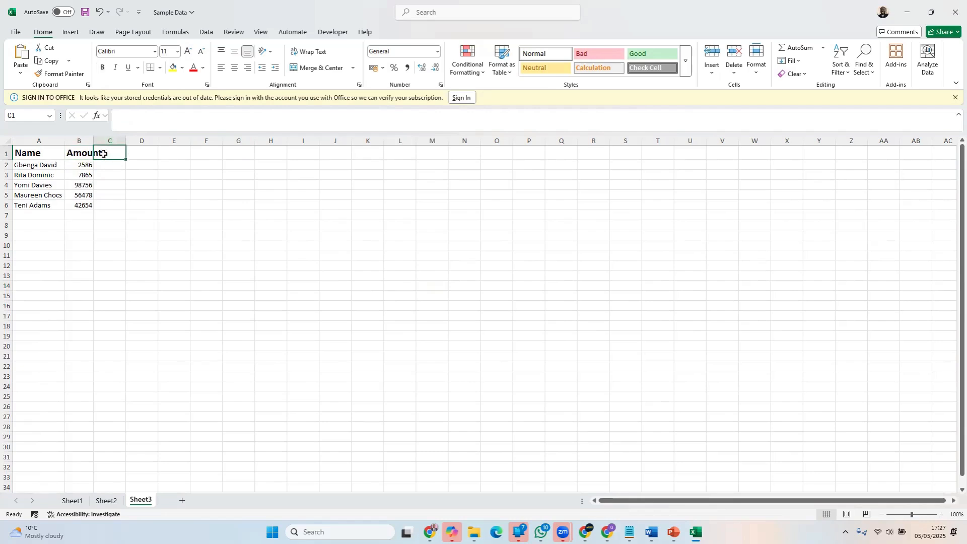
pyautogui.click(325, 212)
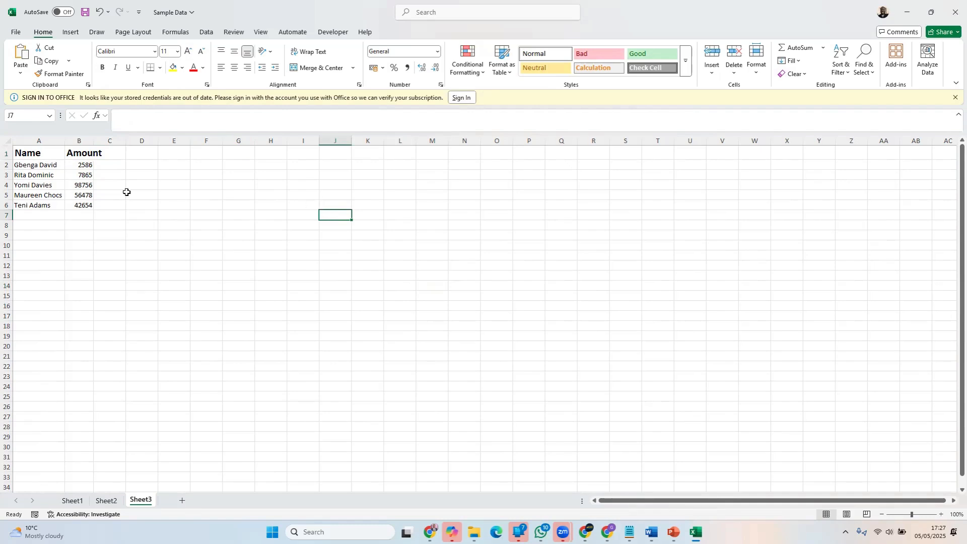
pyautogui.click(7, 141)
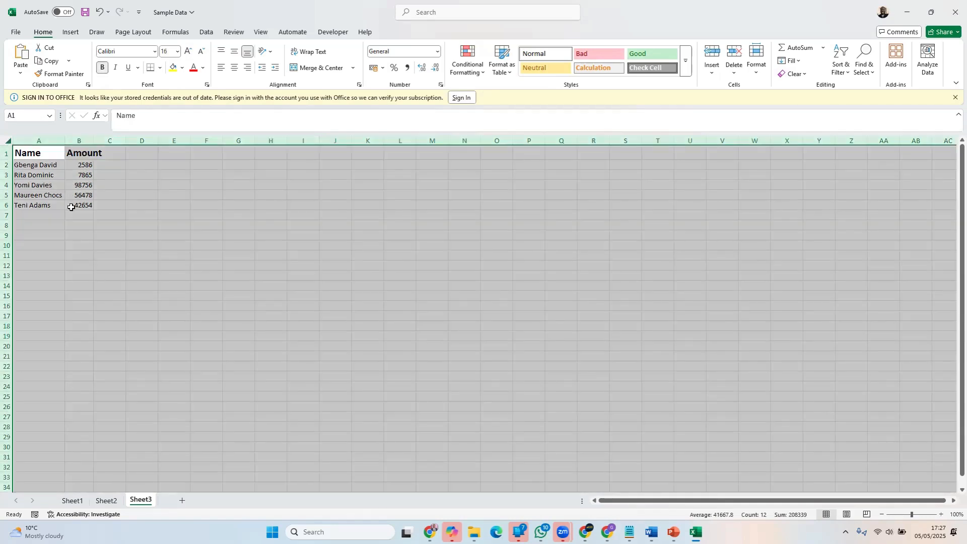
pyautogui.doubleClick(63, 143)
pyautogui.click(95, 157)
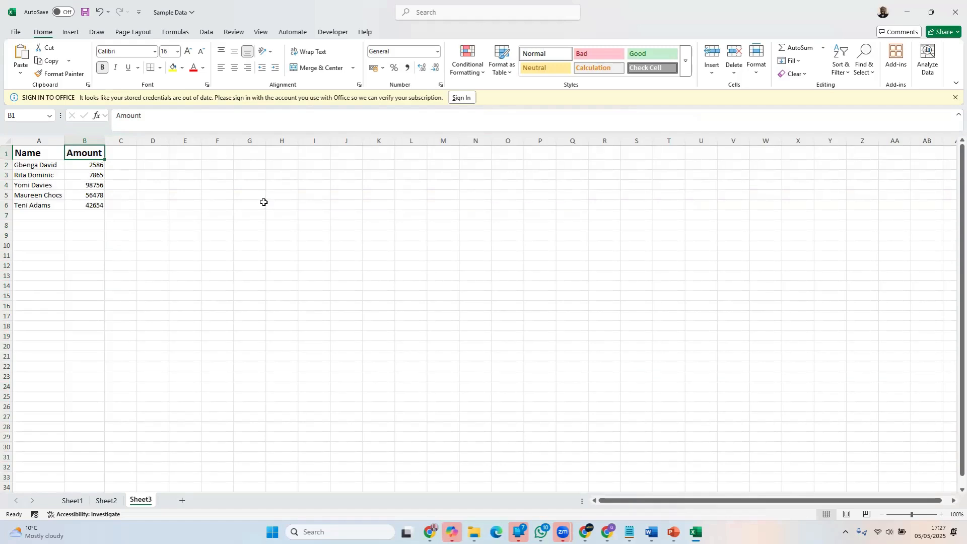
# Try the Comma Style on the amounts in B2:B6 and undo it
pyautogui.click(92, 165)
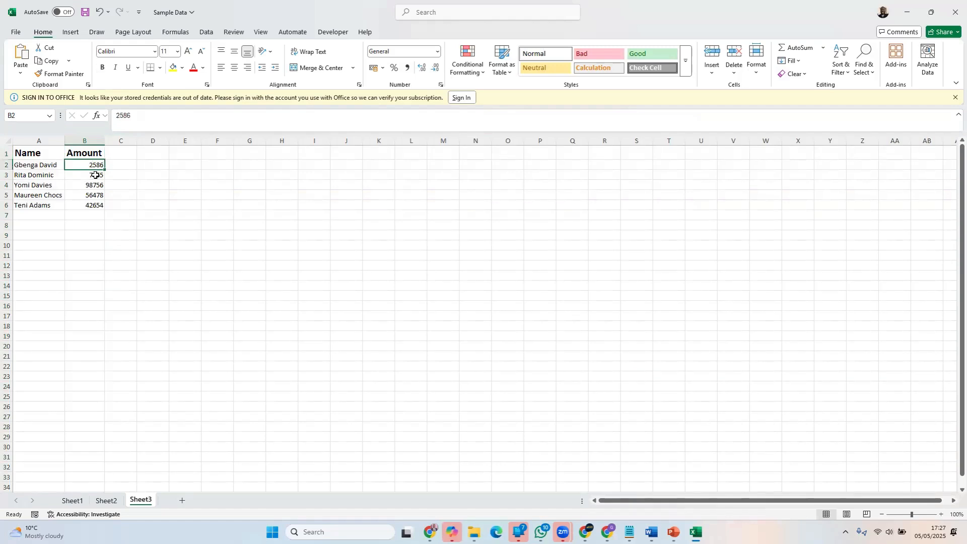
pyautogui.click(94, 175)
pyautogui.click(94, 185)
pyautogui.click(94, 195)
pyautogui.click(95, 205)
pyautogui.click(94, 222)
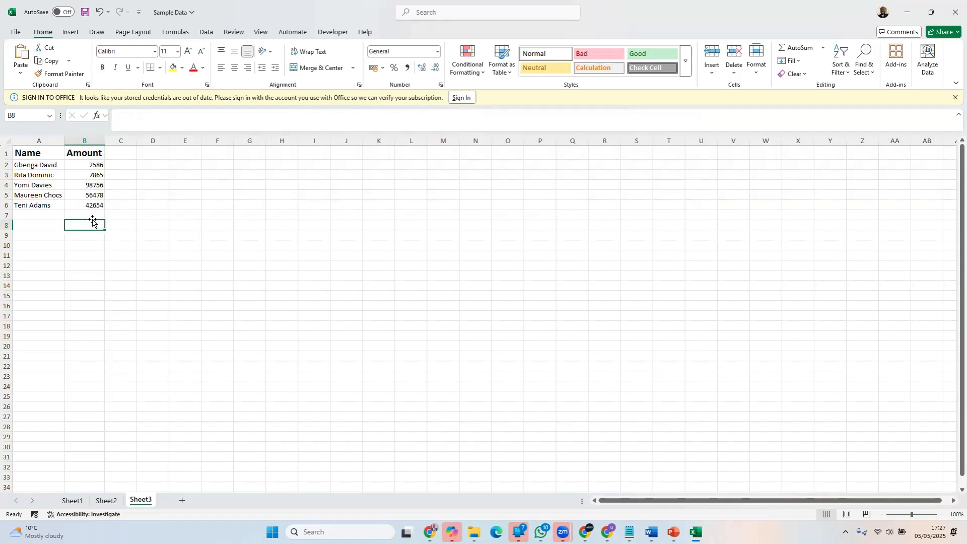
pyautogui.moveTo(95, 165); pyautogui.dragTo(88, 205)
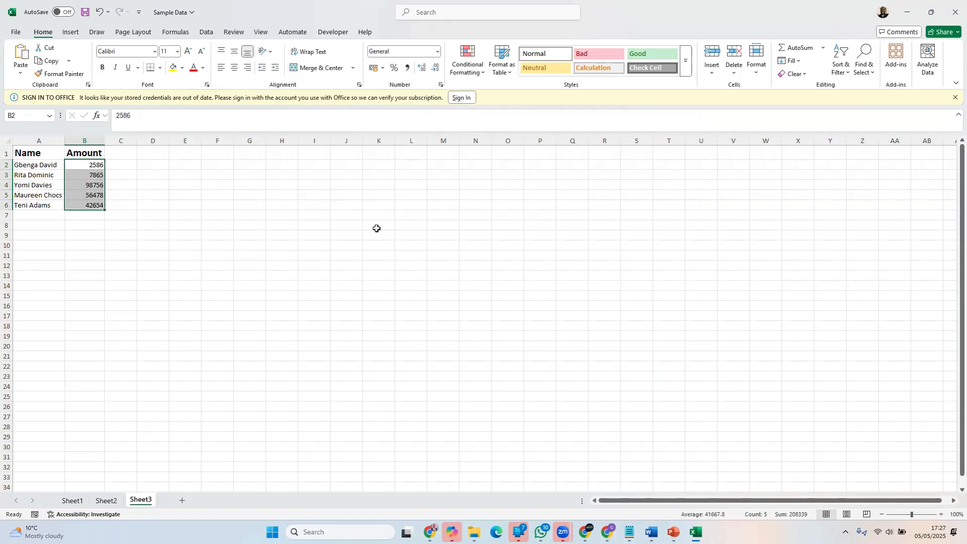
pyautogui.click(406, 70)
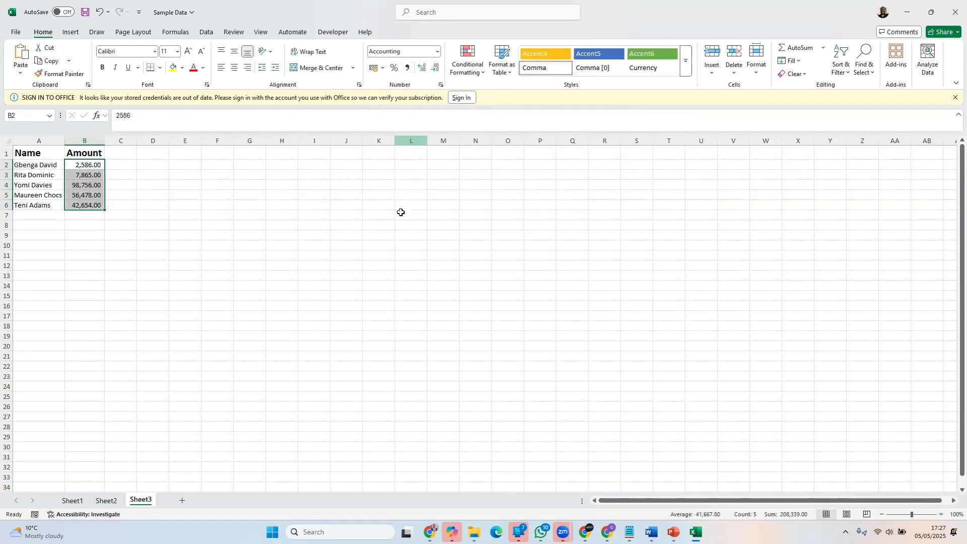
pyautogui.click(379, 311)
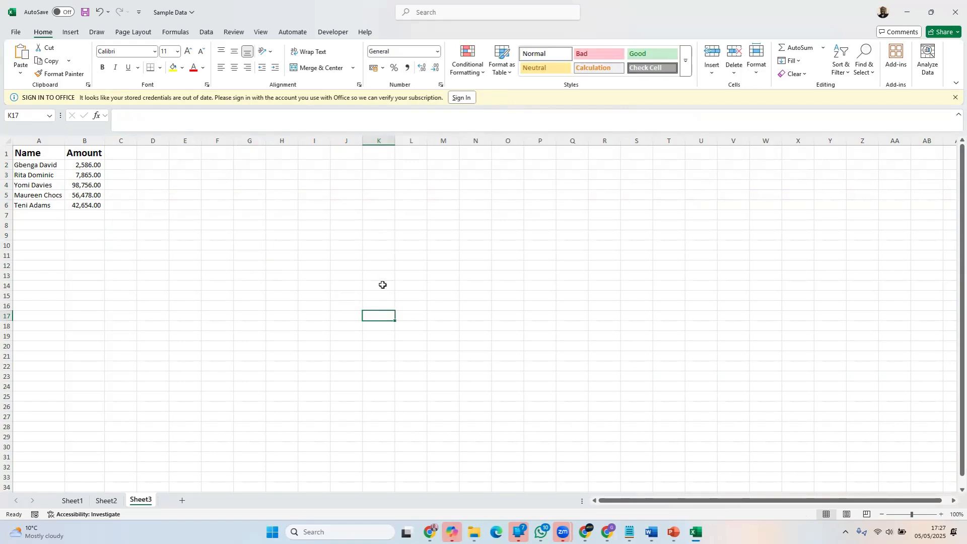
pyautogui.hotkey('ctrl', 'z')
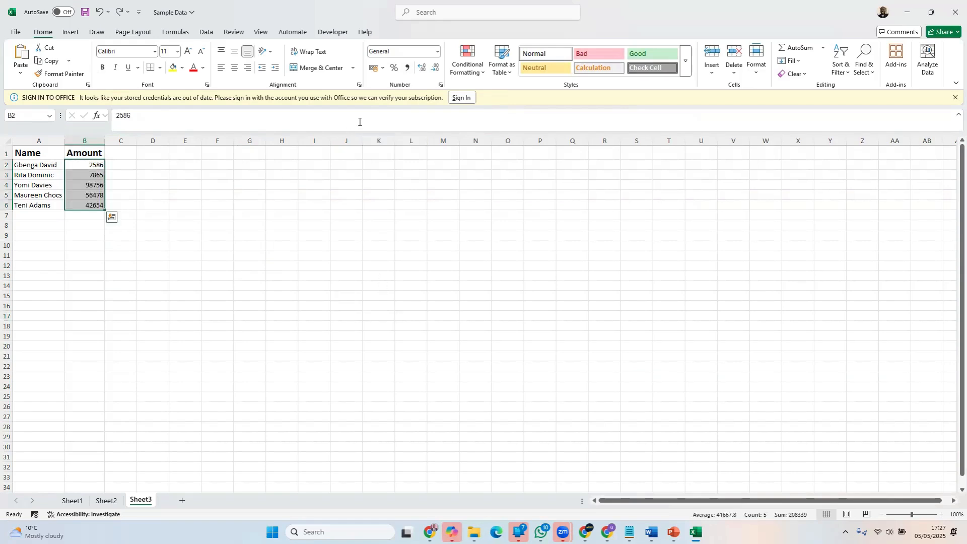
# Look through the number formats available for the amounts in B2:B6, including the categories in the Format Cells dialog
pyautogui.moveTo(89, 164); pyautogui.dragTo(89, 204)
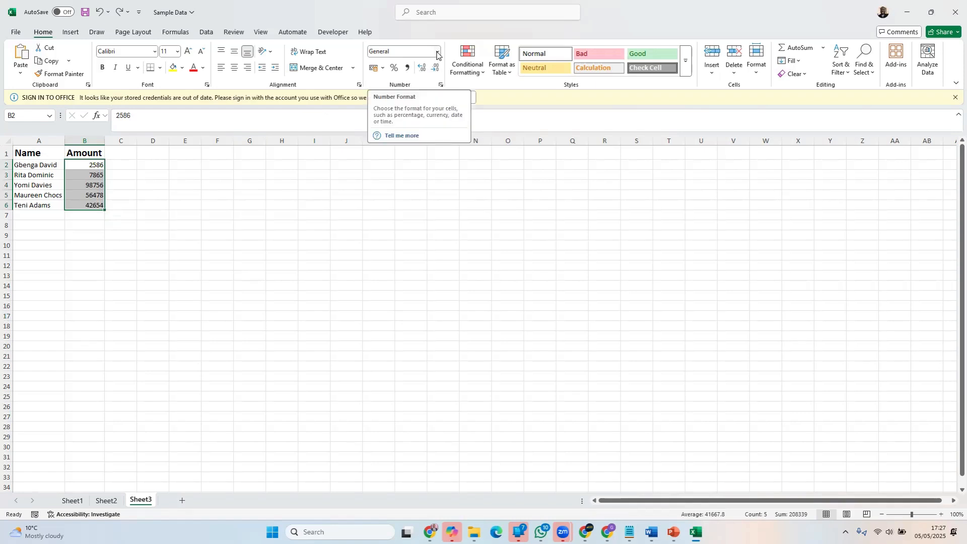
pyautogui.click(438, 53)
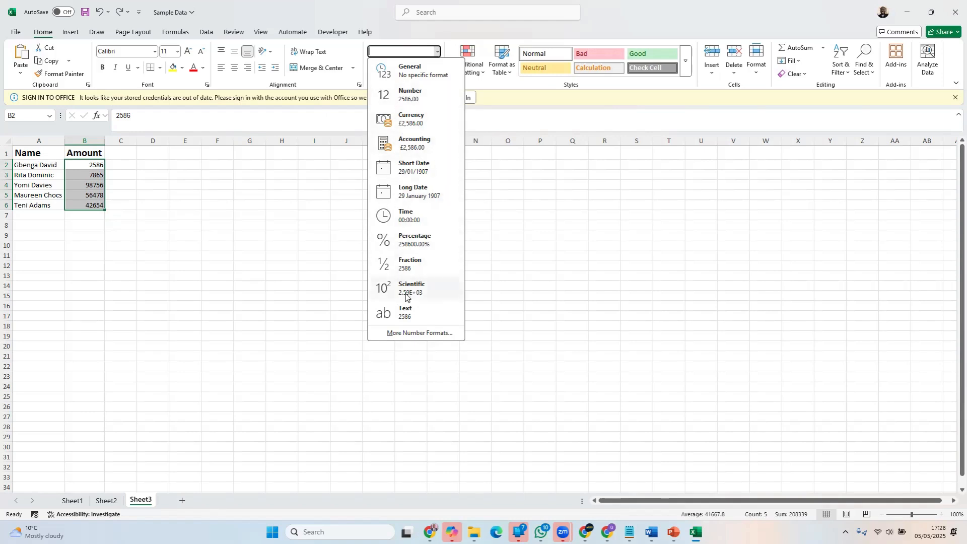
pyautogui.click(409, 333)
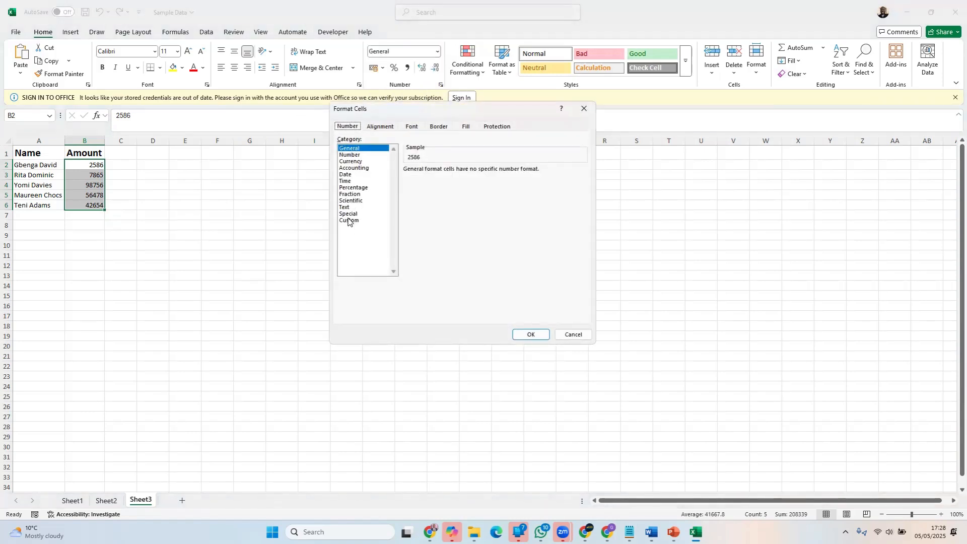
pyautogui.click(584, 108)
# Try the Currency format on the amounts in B2:B6 and undo it
pyautogui.click(437, 51)
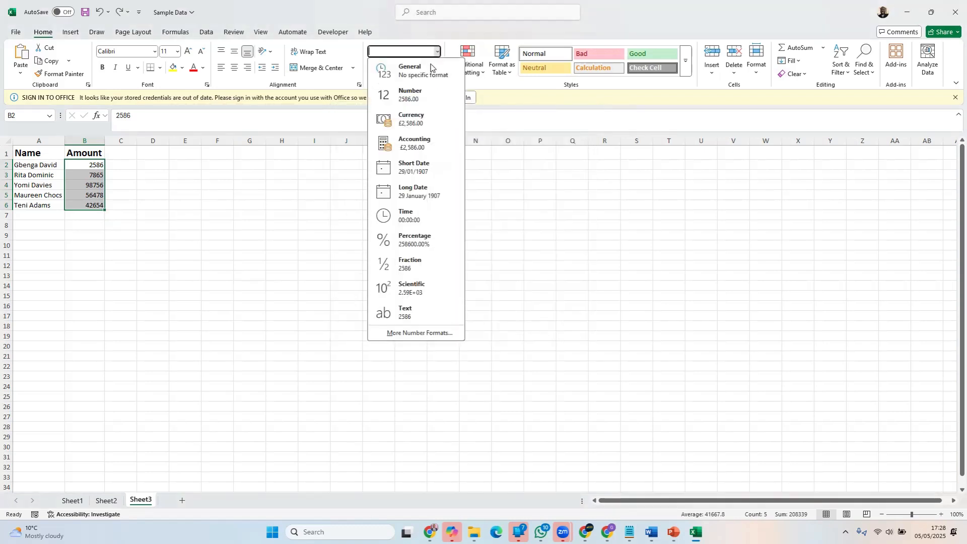
pyautogui.click(428, 119)
pyautogui.click(313, 244)
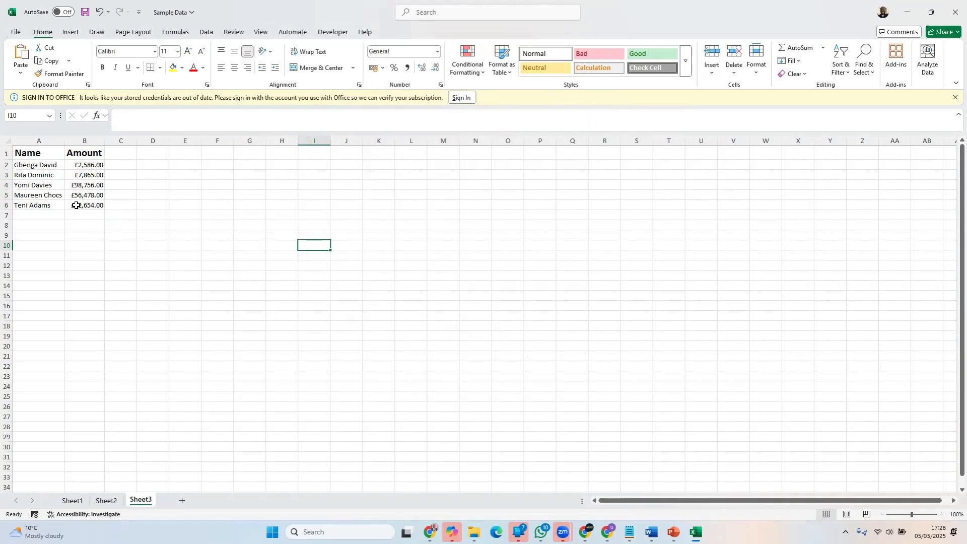
pyautogui.hotkey('ctrl', 'z')
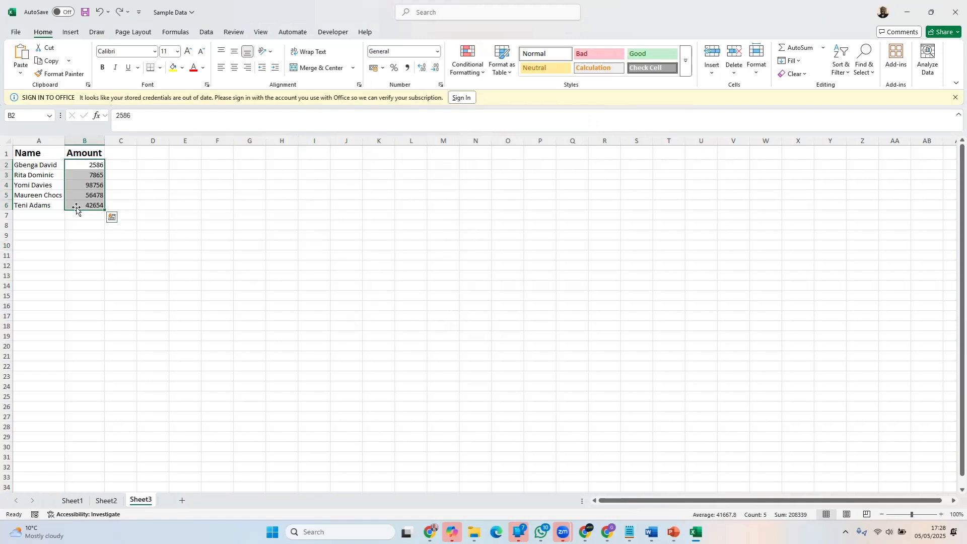
# Apply the Number format to the amounts in B2:B6, and switch them to the Currency format
pyautogui.click(437, 53)
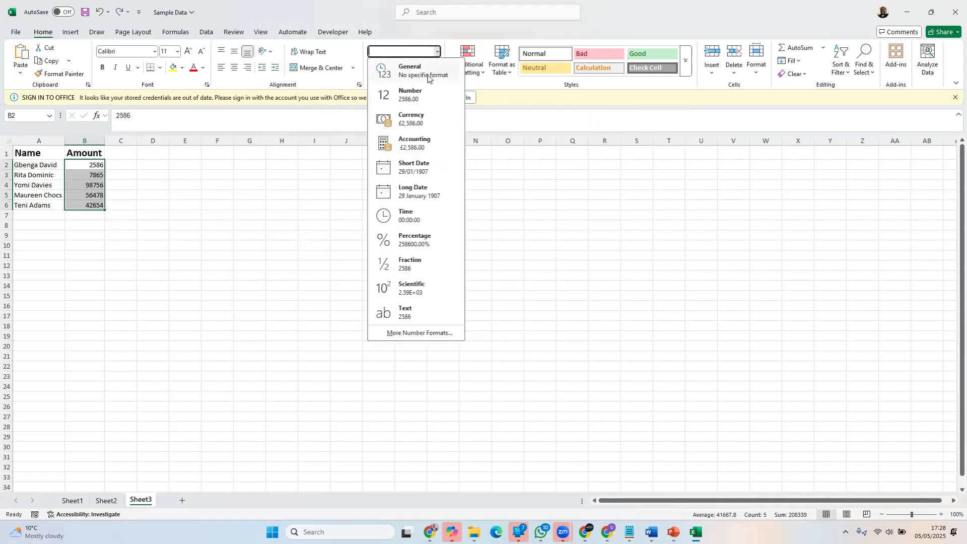
pyautogui.click(441, 94)
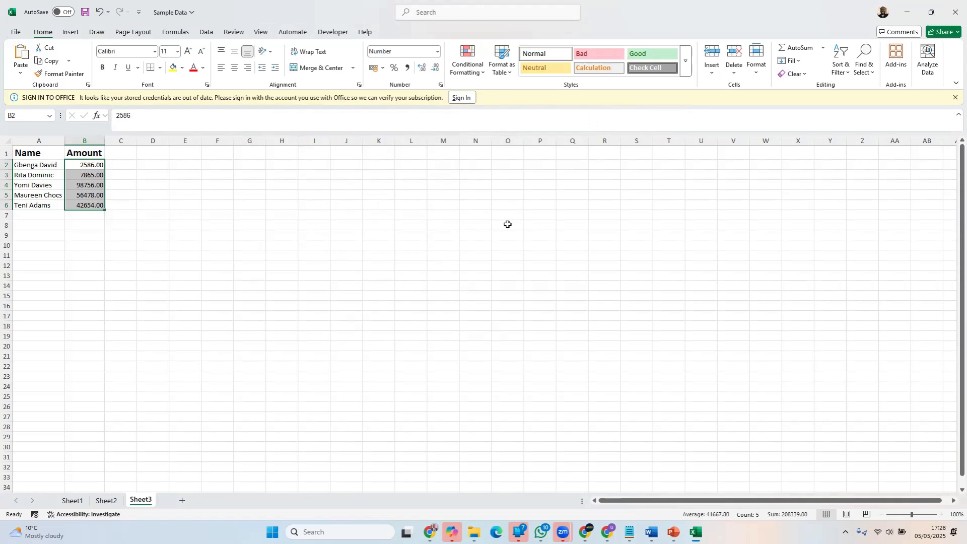
pyautogui.click(437, 52)
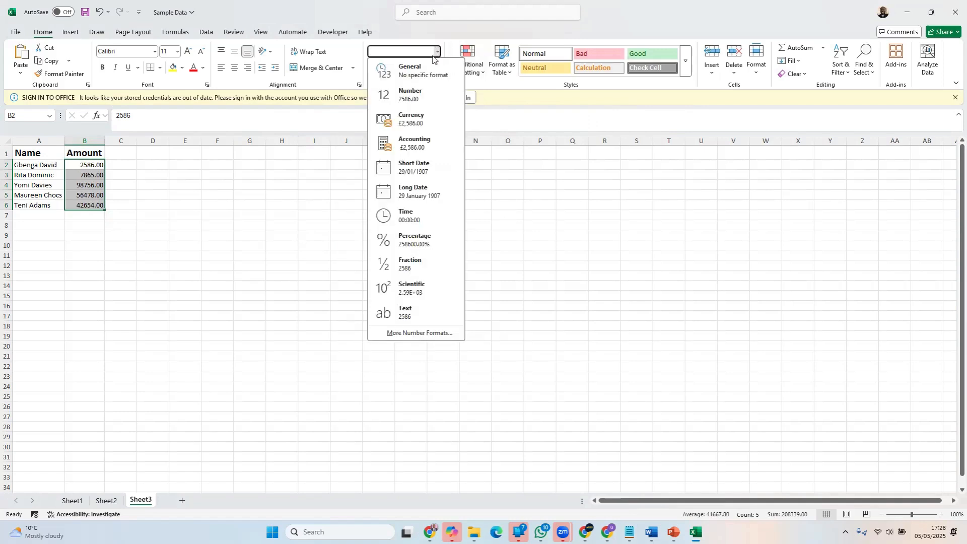
pyautogui.click(429, 122)
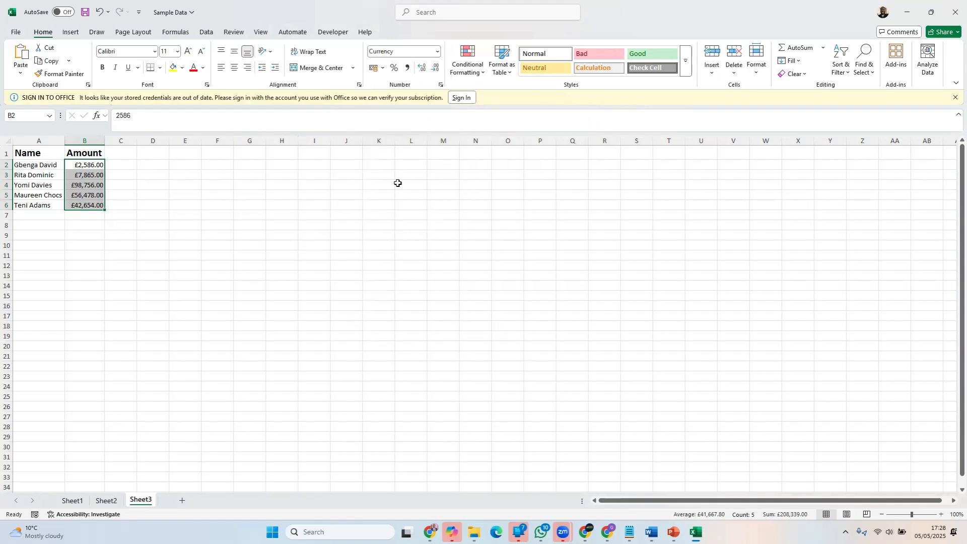
pyautogui.click(262, 215)
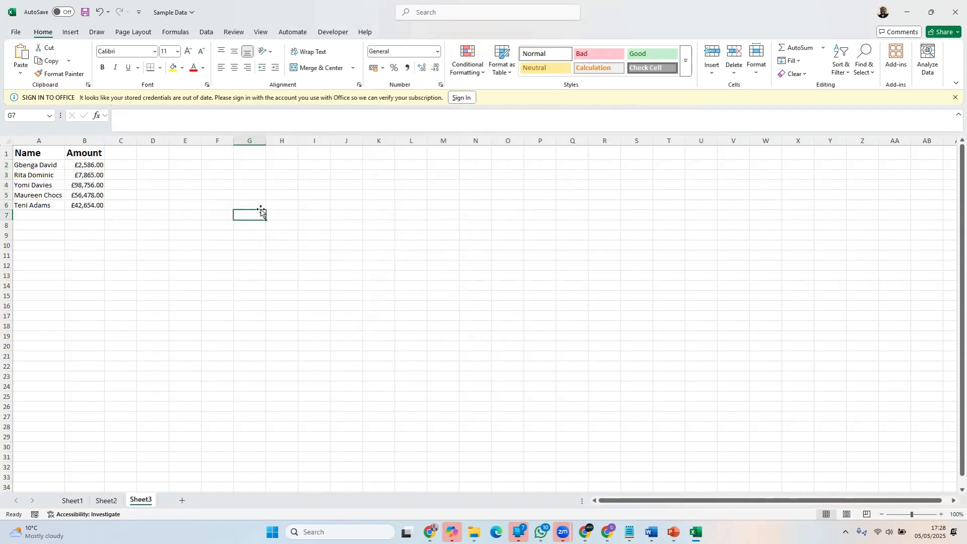
# Enter the label Total in A7, below the last name
pyautogui.click(53, 218)
pyautogui.moveTo(86, 166); pyautogui.dragTo(94, 205)
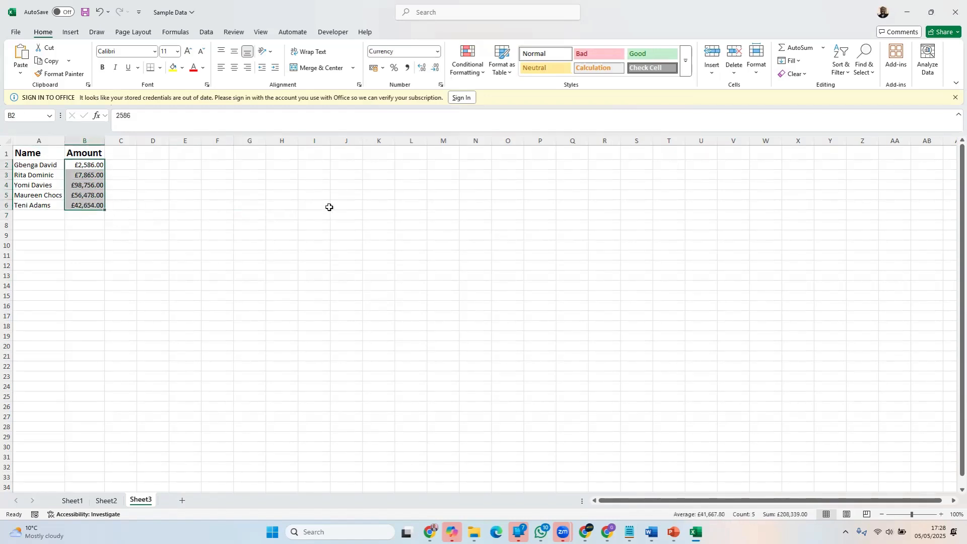
pyautogui.click(47, 215)
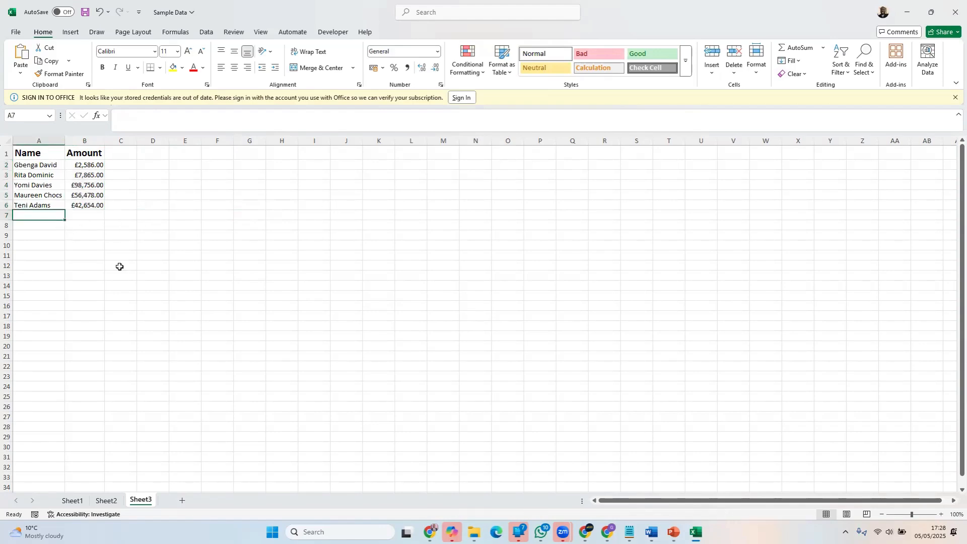
pyautogui.write('Total')
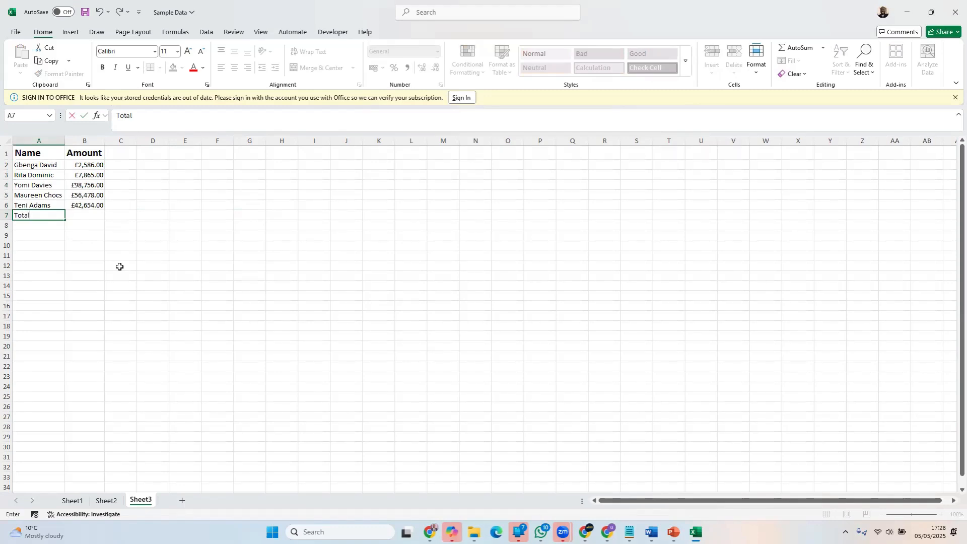
pyautogui.click(85, 218)
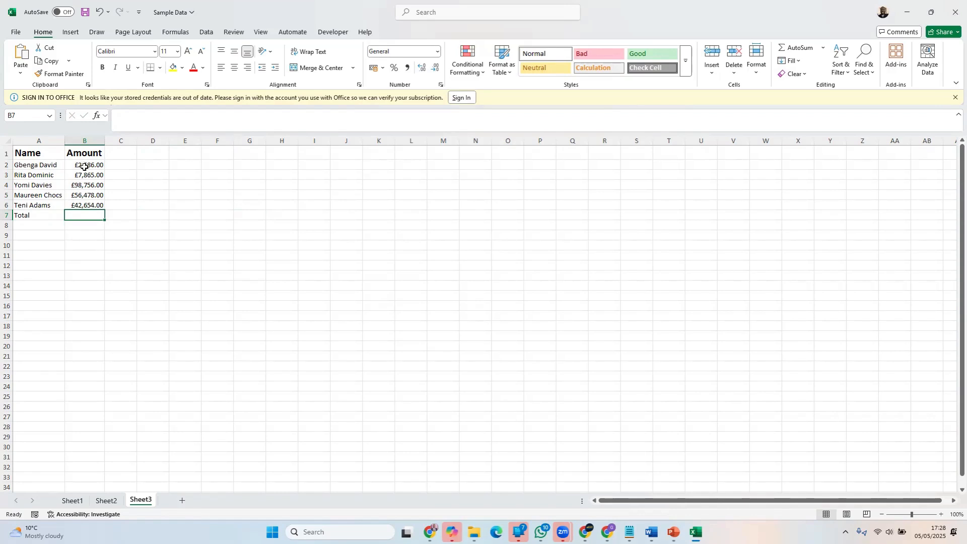
pyautogui.click(30, 216)
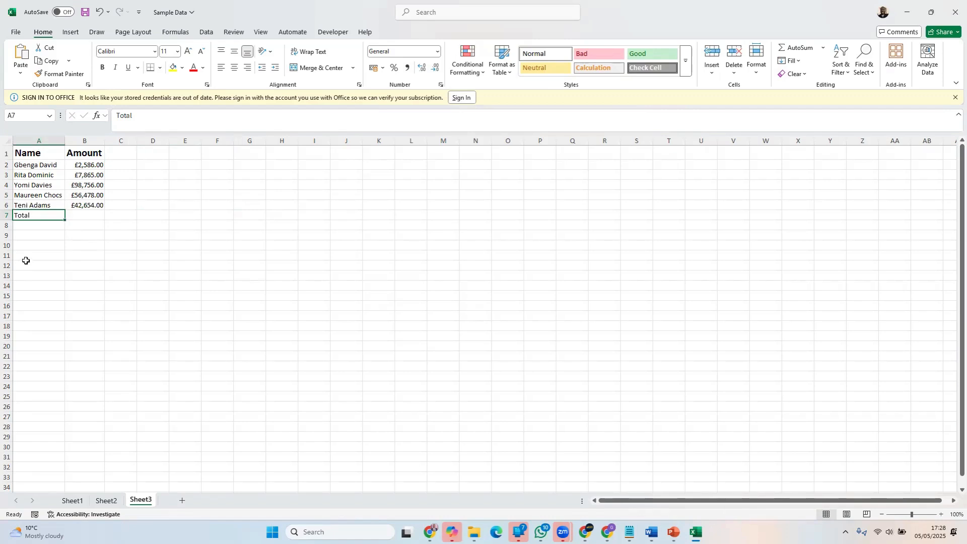
# Try totalling B2:B6 in B7 with AutoSum and undo it
pyautogui.click(81, 212)
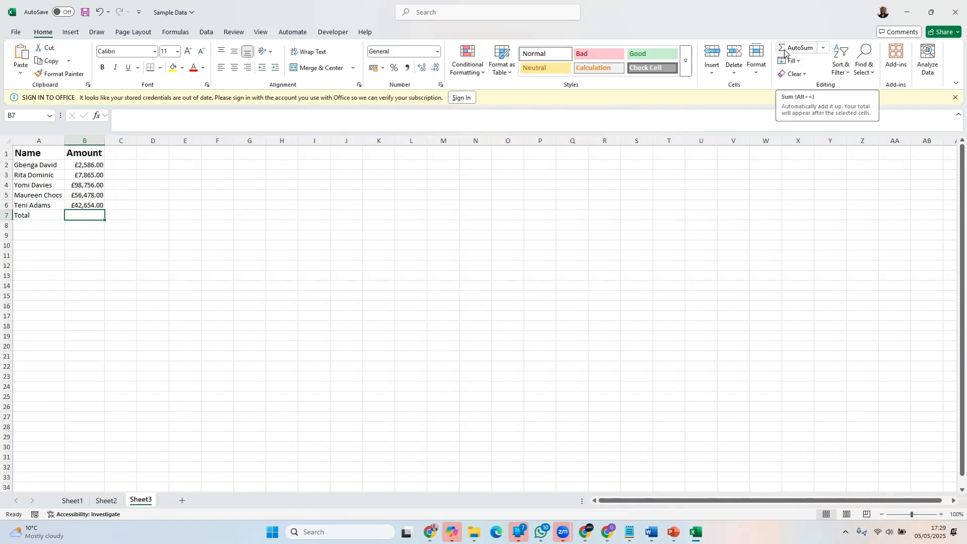
pyautogui.click(203, 32)
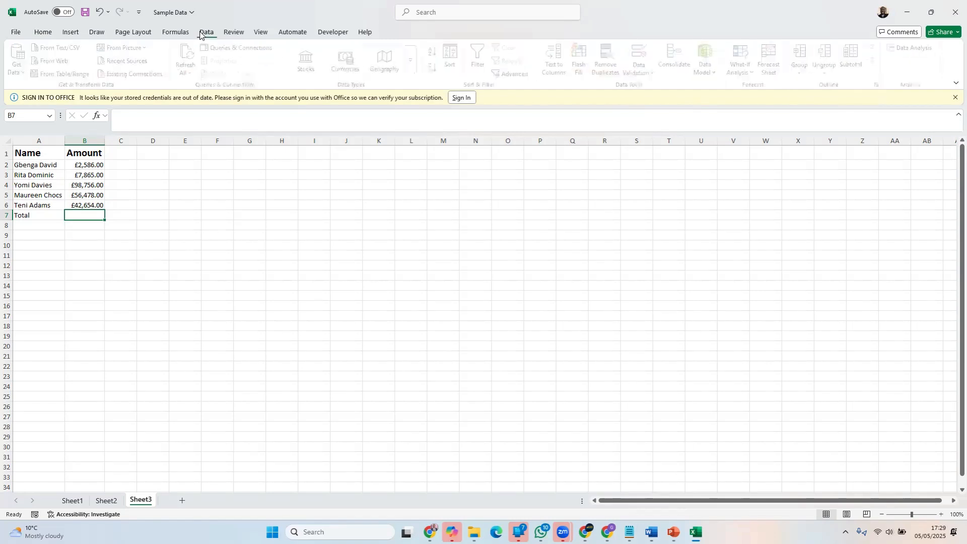
pyautogui.click(42, 33)
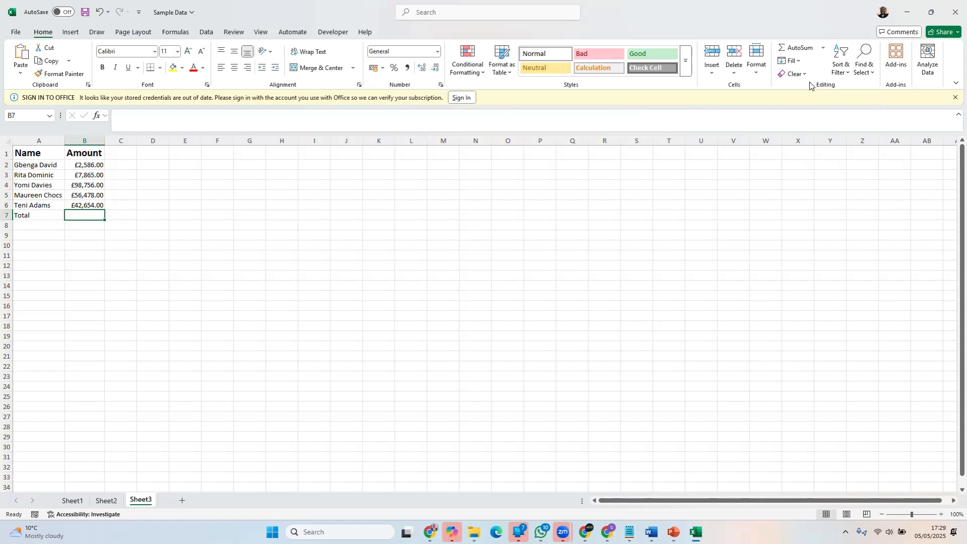
pyautogui.click(806, 49)
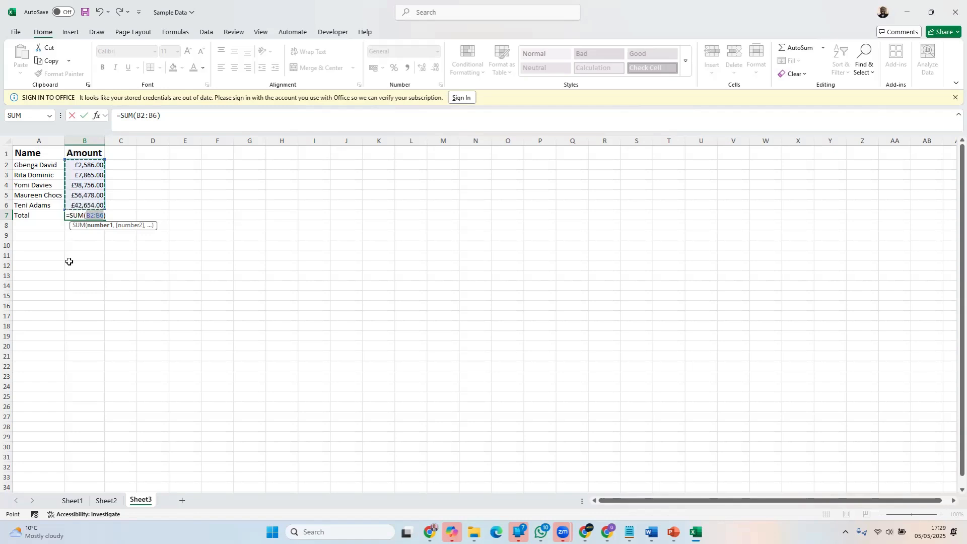
pyautogui.press('Return')
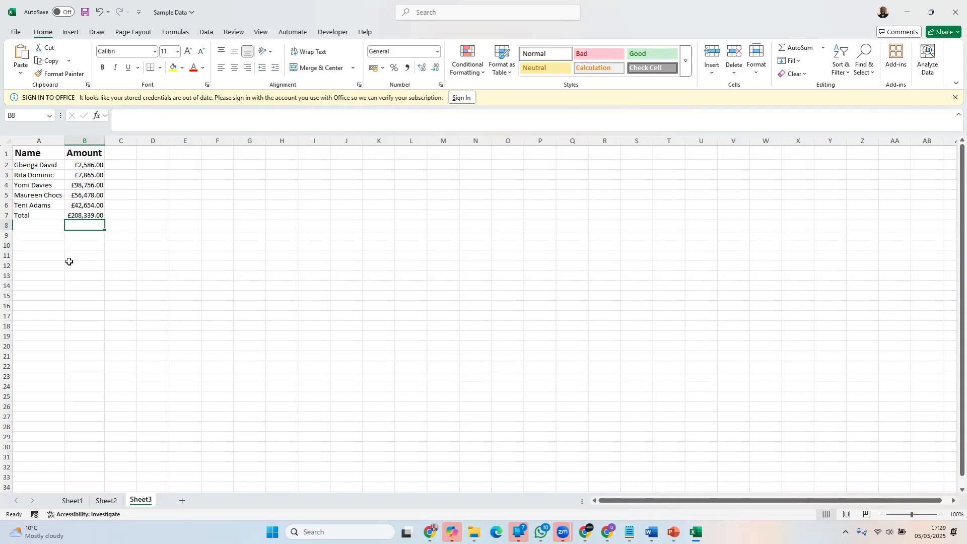
pyautogui.hotkey('ctrl', 'z')
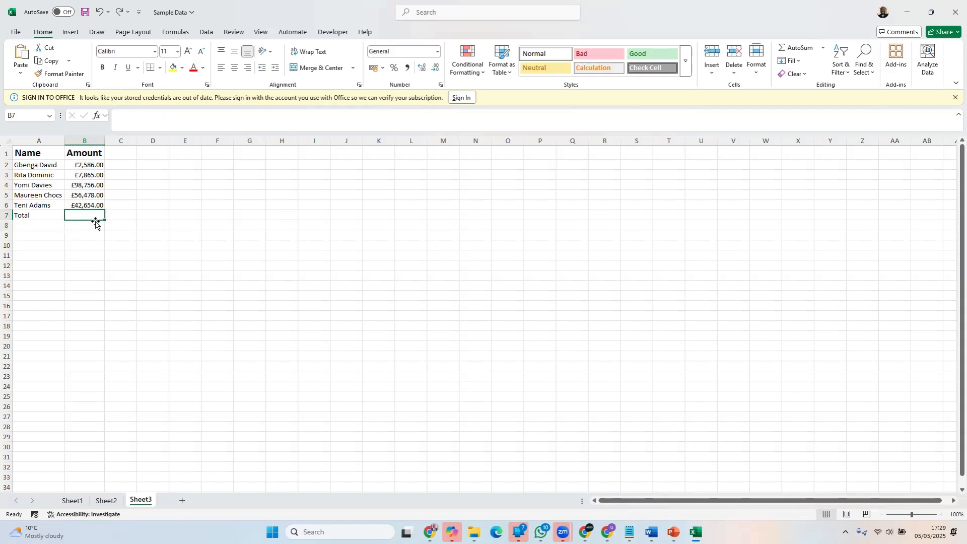
pyautogui.click(567, 387)
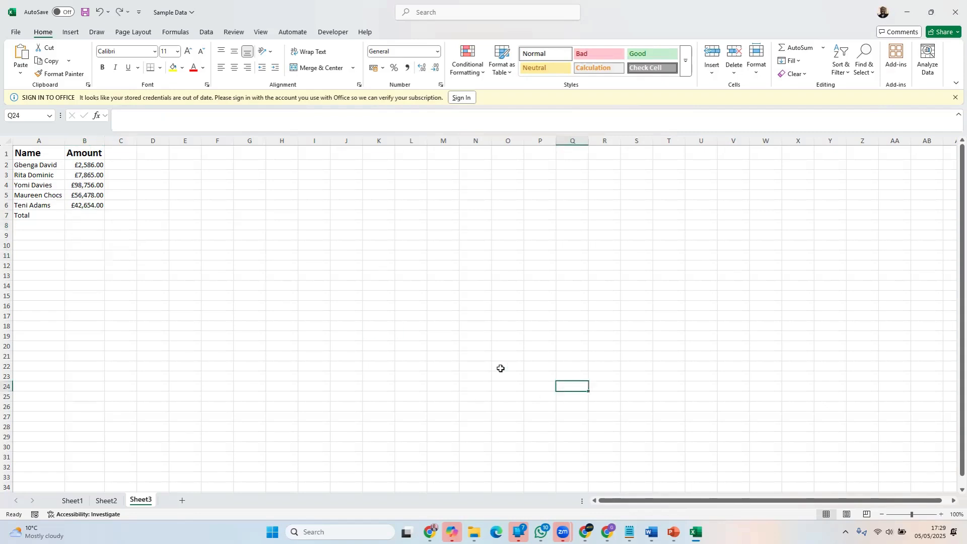
# Repeat the AutoSum of the five amounts in B7 and undo it again
pyautogui.click(86, 214)
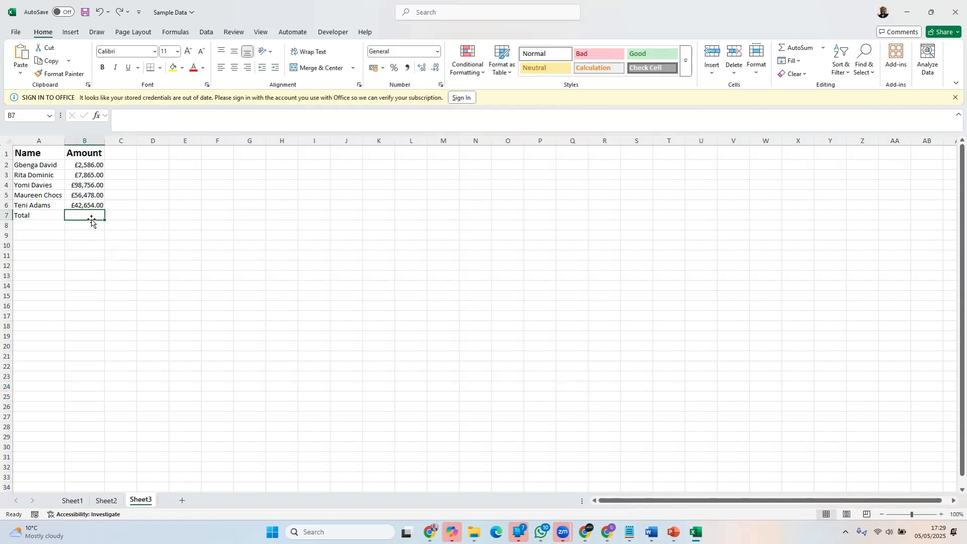
pyautogui.click(801, 48)
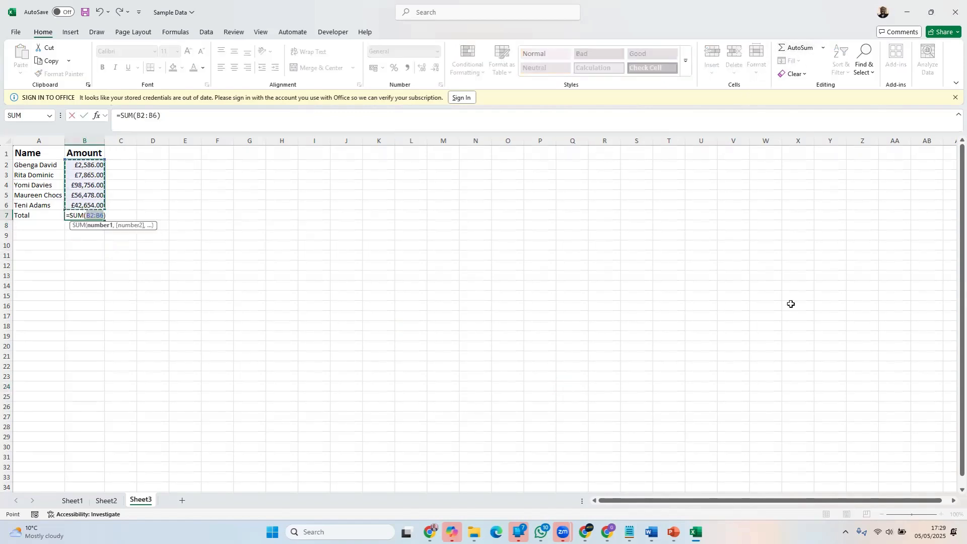
pyautogui.press('Return')
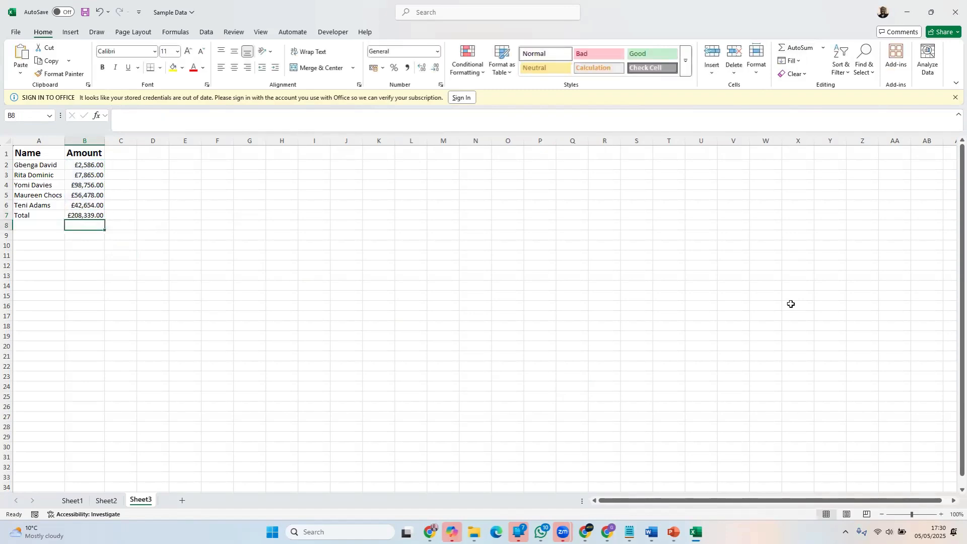
pyautogui.hotkey('ctrl', 'z')
pyautogui.moveTo(435, 251); pyautogui.dragTo(433, 248)
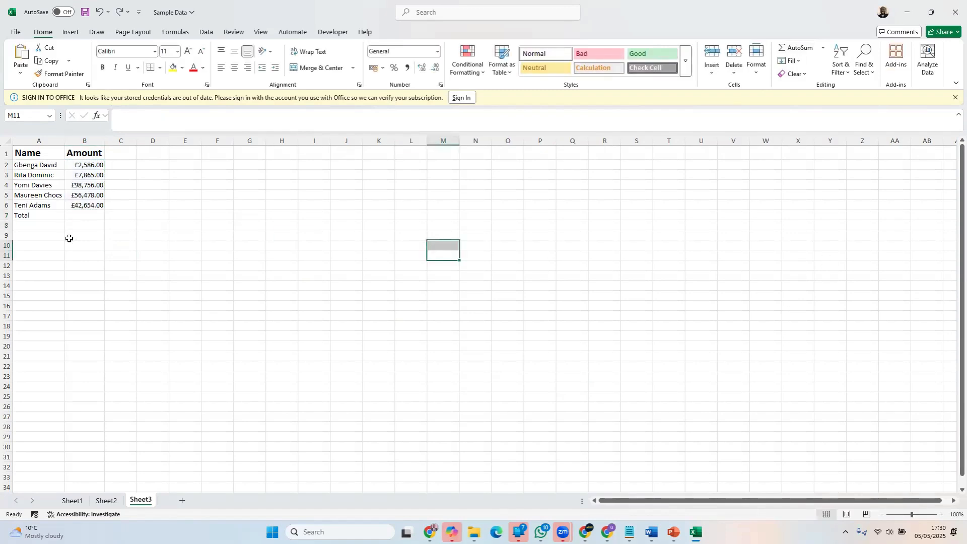
# Insert an AutoSum in B7 and change its range to B3:B6, leaving out the first amount
pyautogui.click(90, 216)
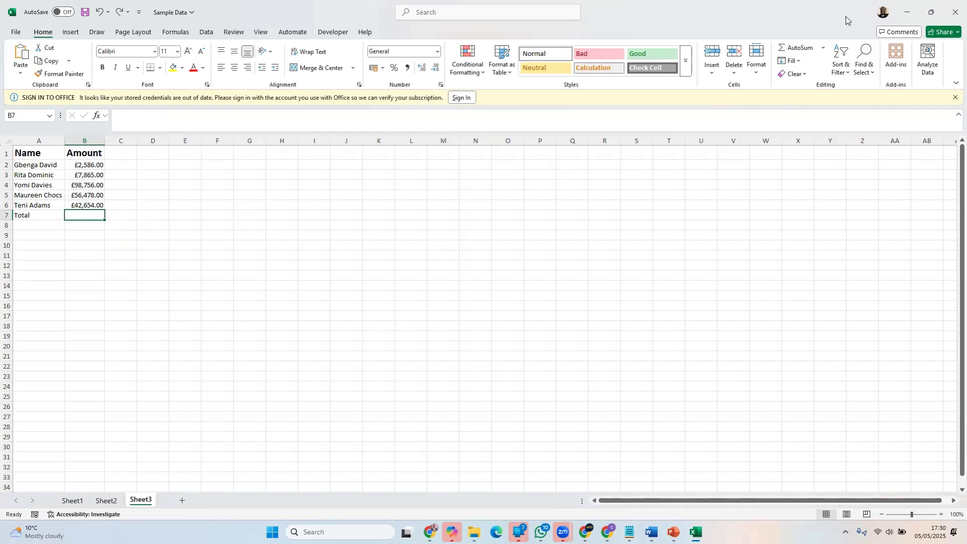
pyautogui.click(796, 48)
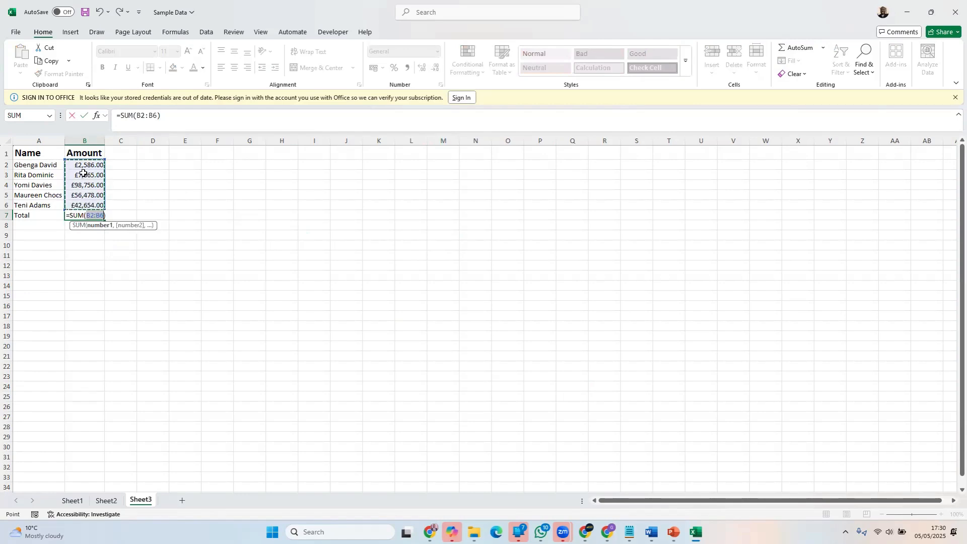
pyautogui.moveTo(83, 173); pyautogui.dragTo(76, 204)
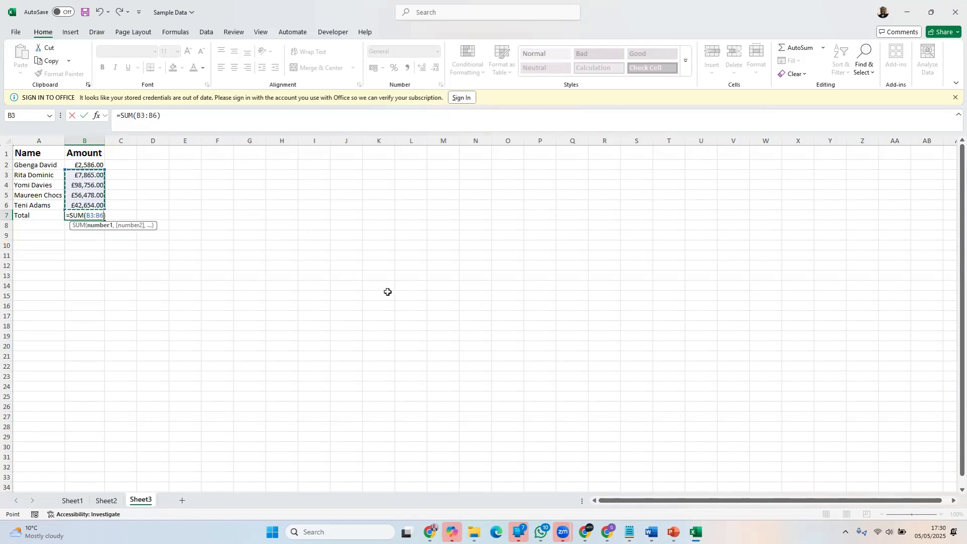
pyautogui.press('Return')
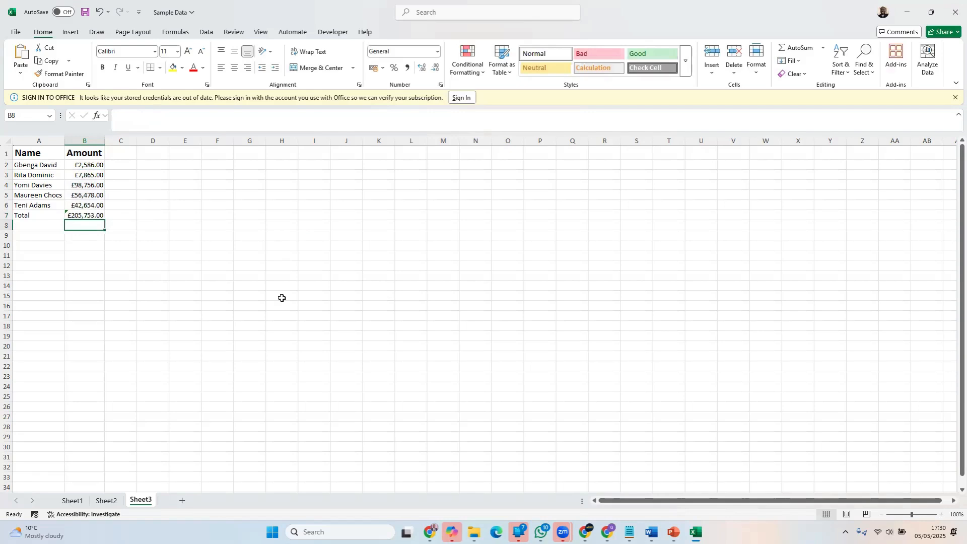
# Check the error options for the formula in B7 and delete the formula
pyautogui.click(70, 214)
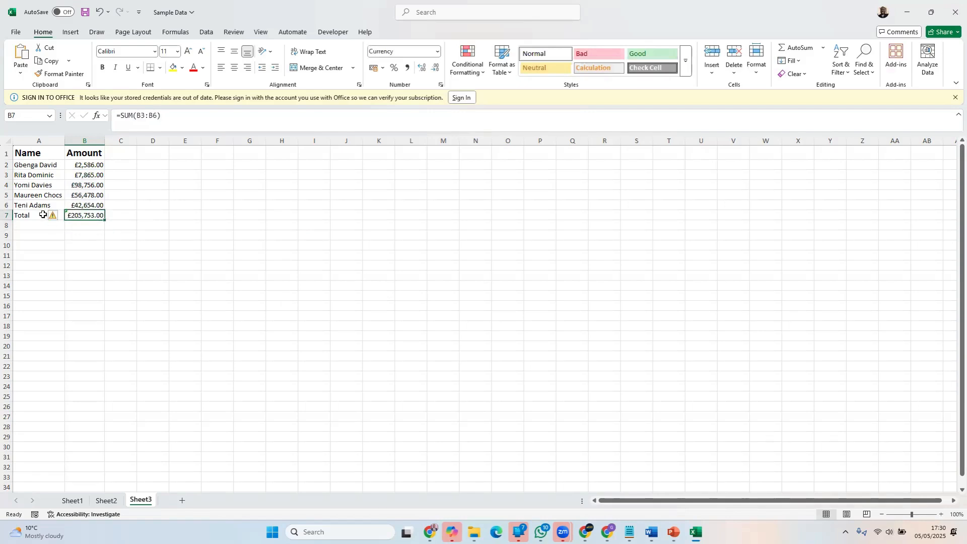
pyautogui.click(56, 217)
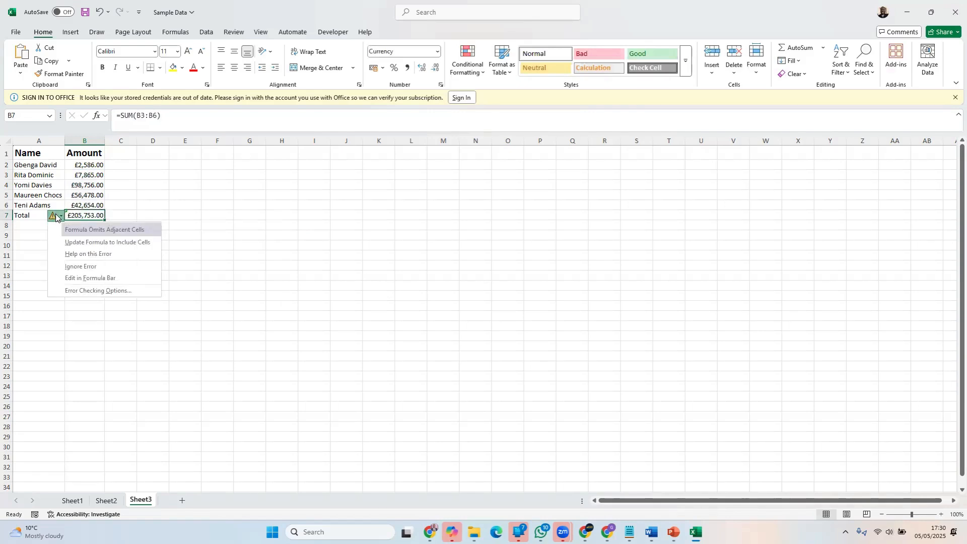
pyautogui.click(118, 214)
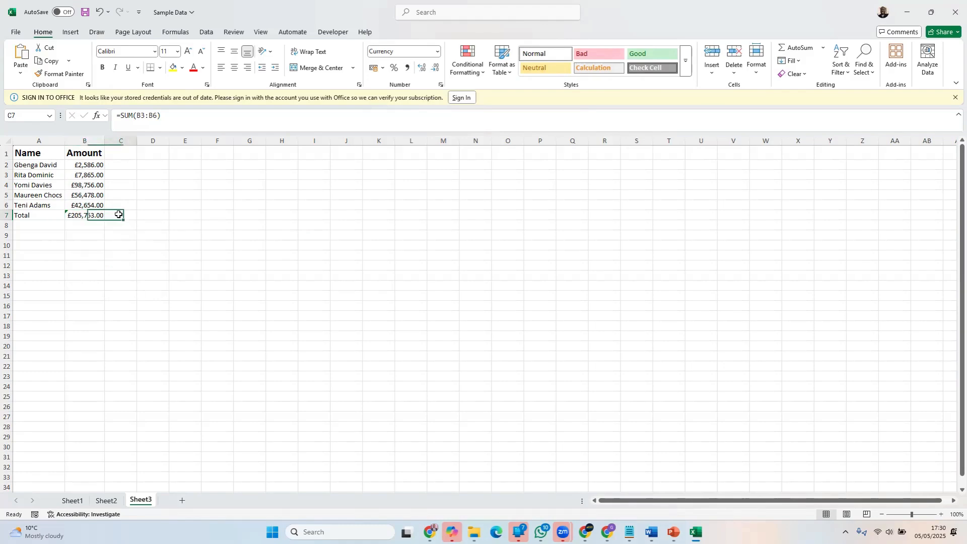
pyautogui.click(86, 216)
pyautogui.press('Delete')
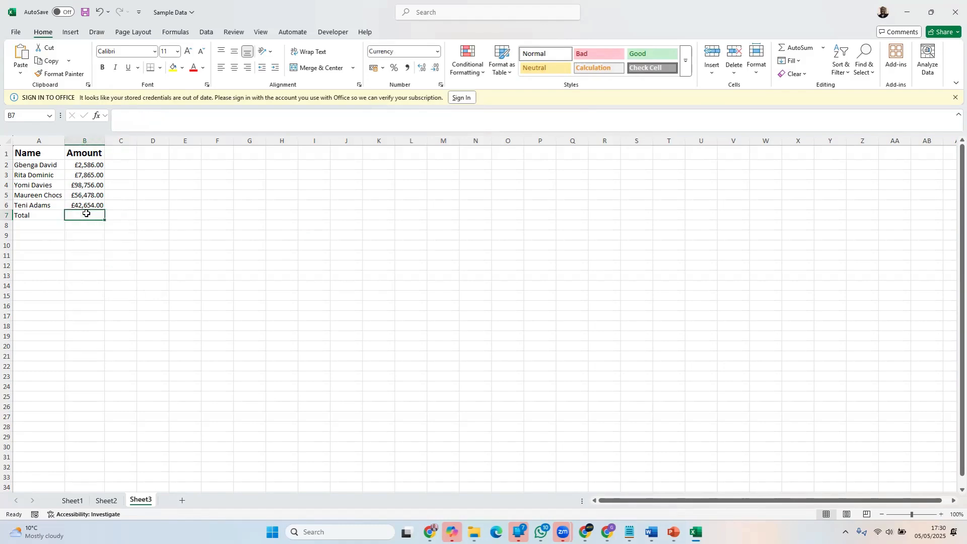
# Total the five amounts in B2:B6 with AutoSum in B7
pyautogui.click(796, 47)
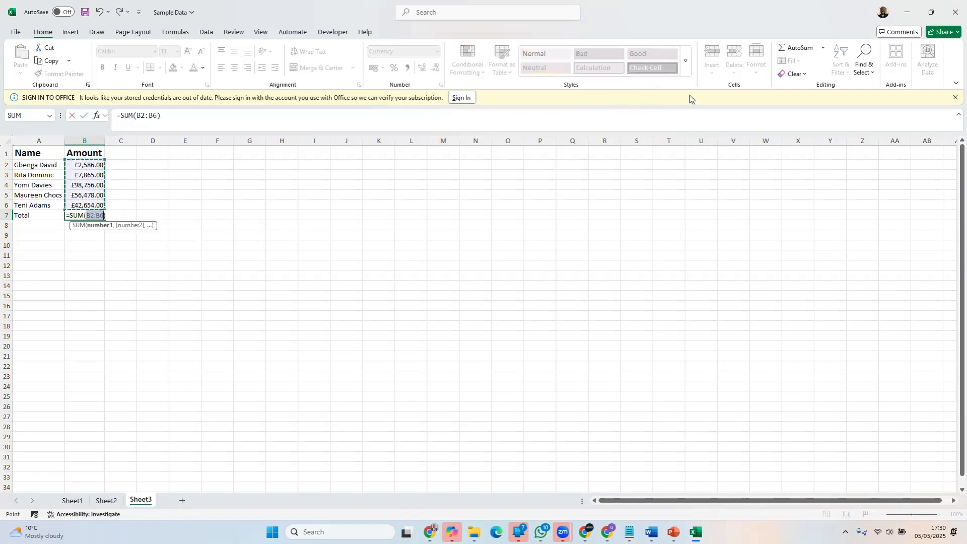
pyautogui.press('Return')
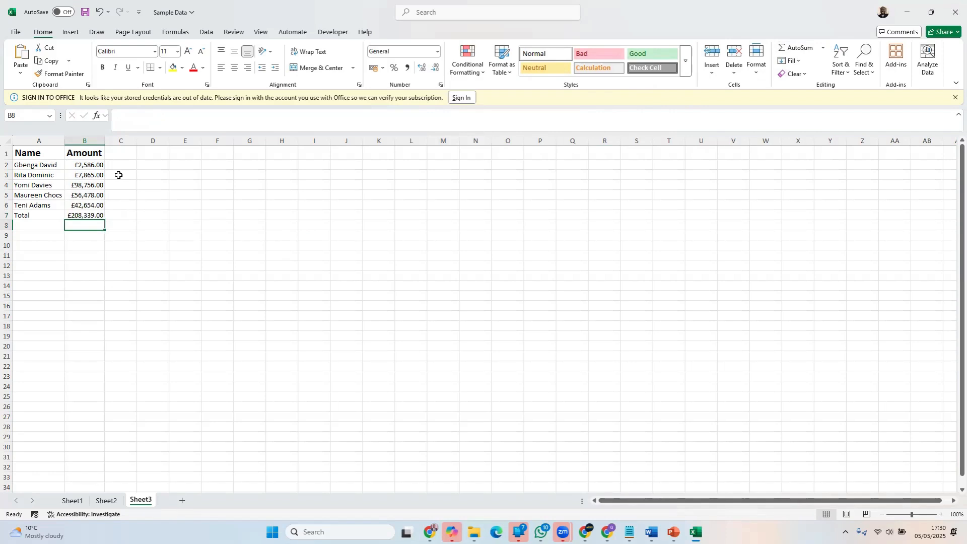
pyautogui.click(202, 225)
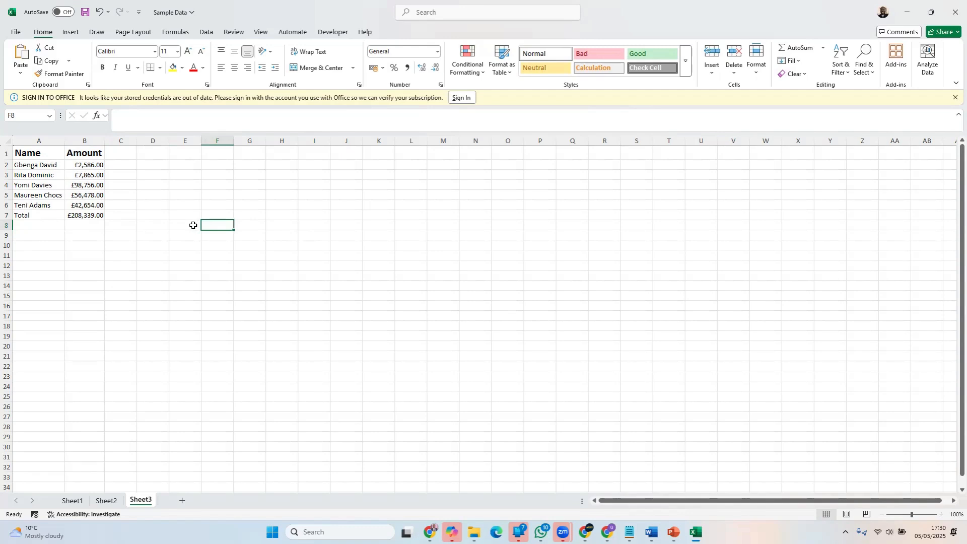
# Make the Total label in A7 and its amount in B7 bold
pyautogui.click(44, 217)
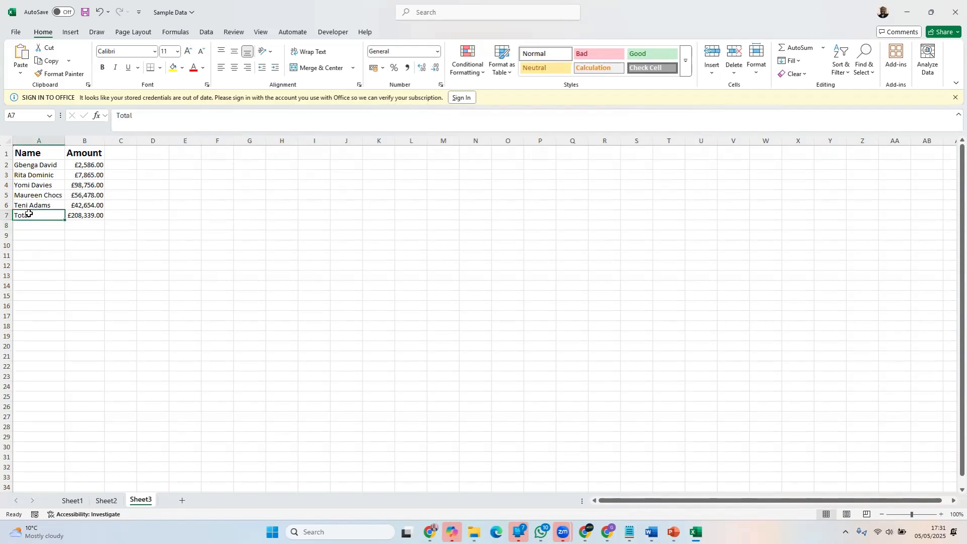
pyautogui.click(102, 67)
pyautogui.click(82, 216)
pyautogui.click(103, 68)
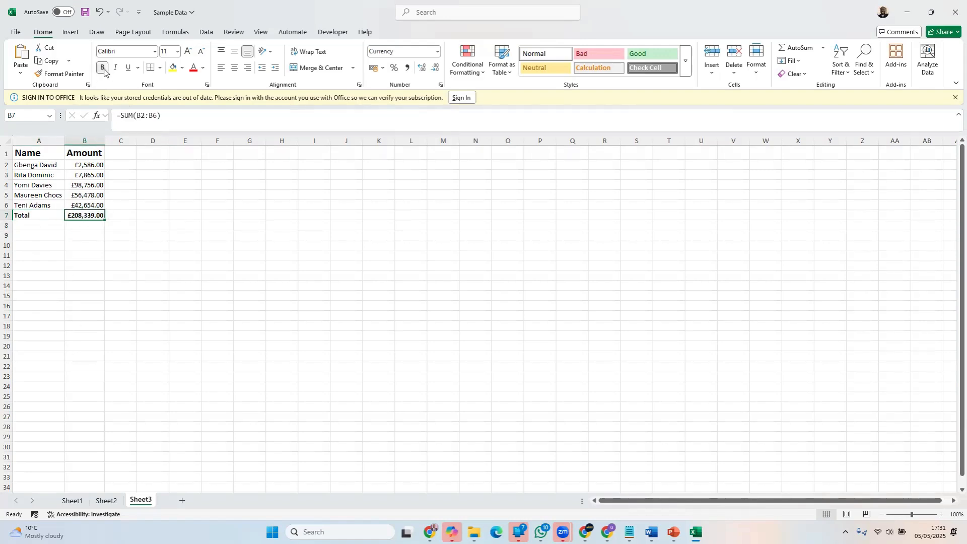
pyautogui.click(443, 255)
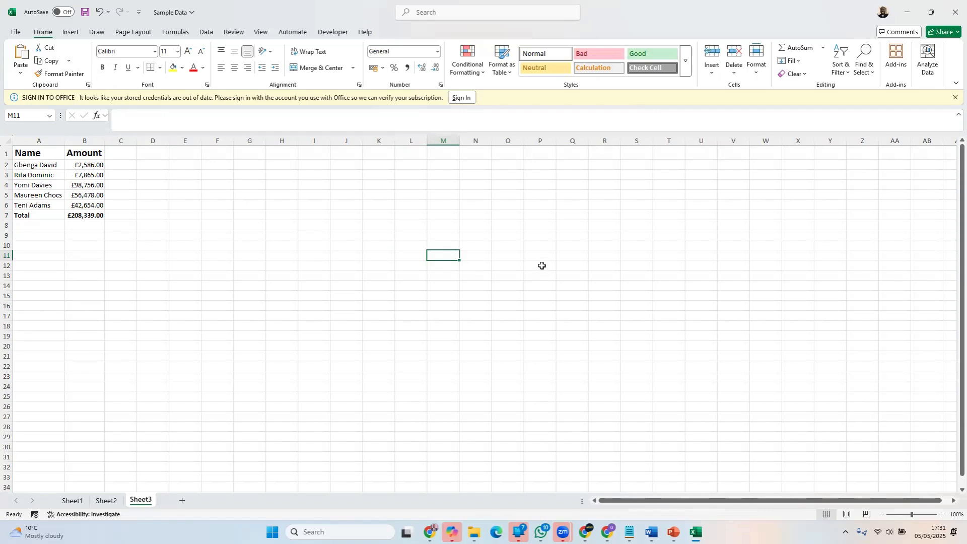
# Apply All Borders to the Name and Amount table in A1:B7
pyautogui.moveTo(29, 153); pyautogui.dragTo(80, 215)
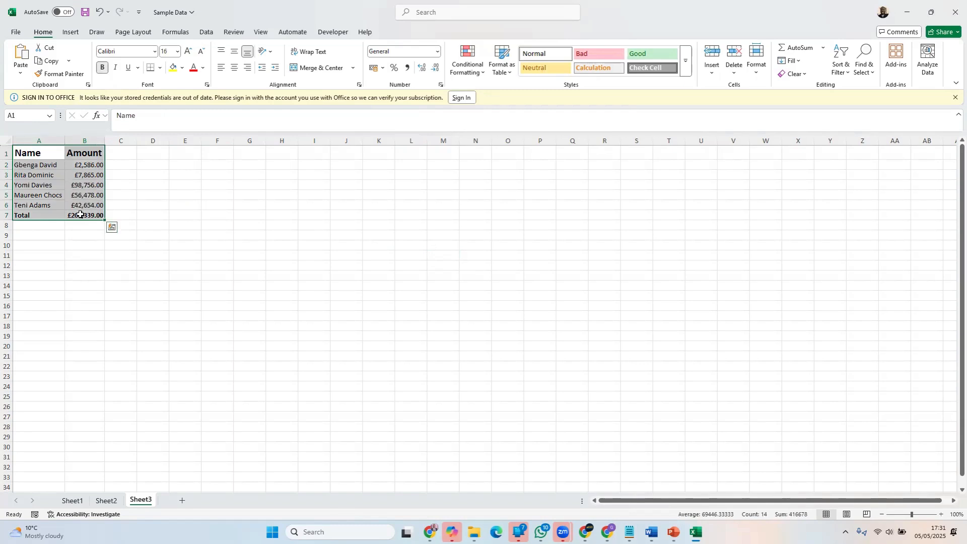
pyautogui.click(160, 69)
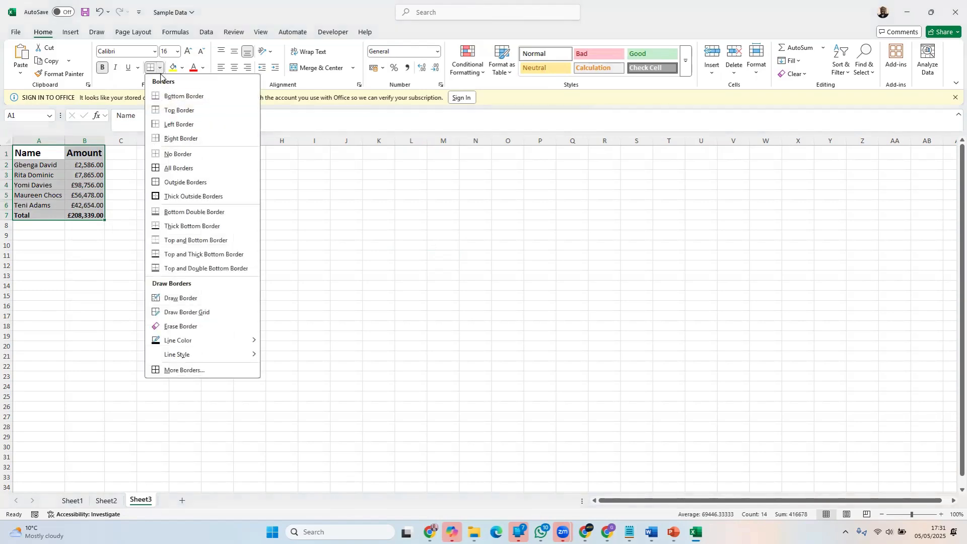
pyautogui.click(183, 168)
pyautogui.click(352, 255)
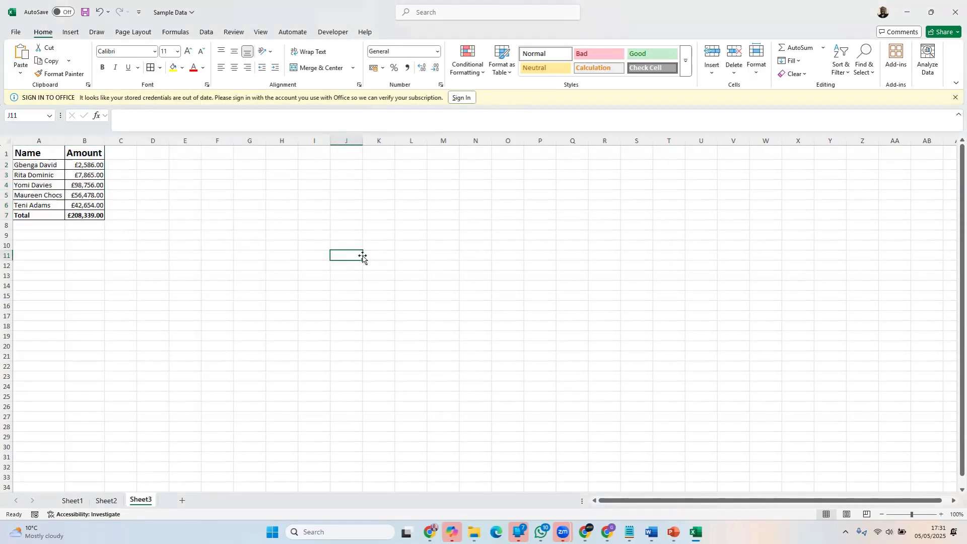
pyautogui.click(691, 297)
pyautogui.click(868, 243)
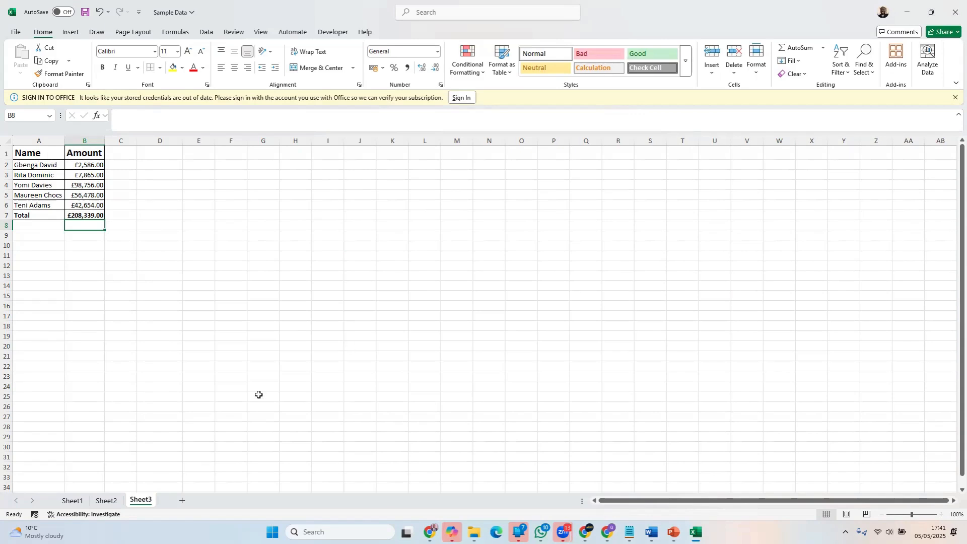
# Switch to Sheet1 with the sales data table
pyautogui.hotkey('ctrl', 'pageup')
pyautogui.hotkey('ctrl', 'pageup')
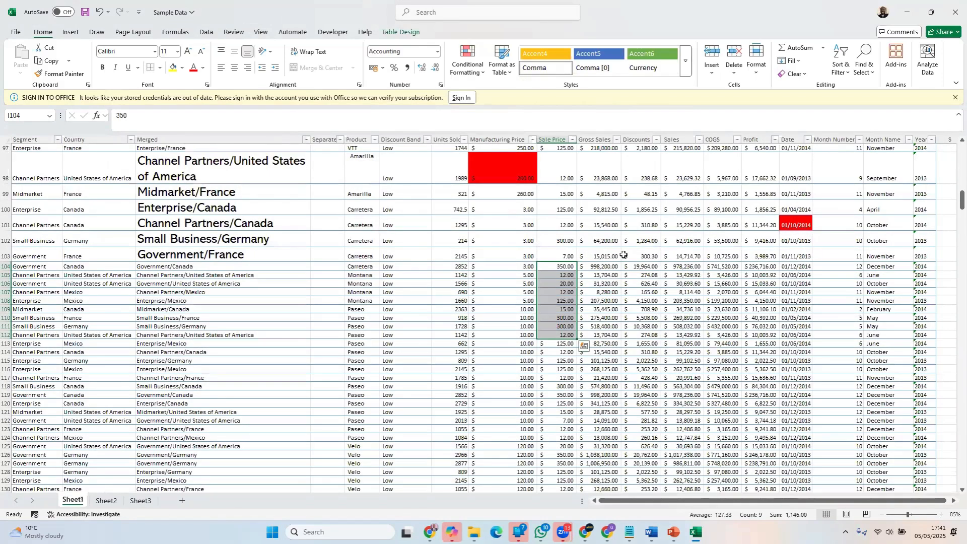
# Try filling the red Manufacturing Price cell H98 with white
pyautogui.click(496, 163)
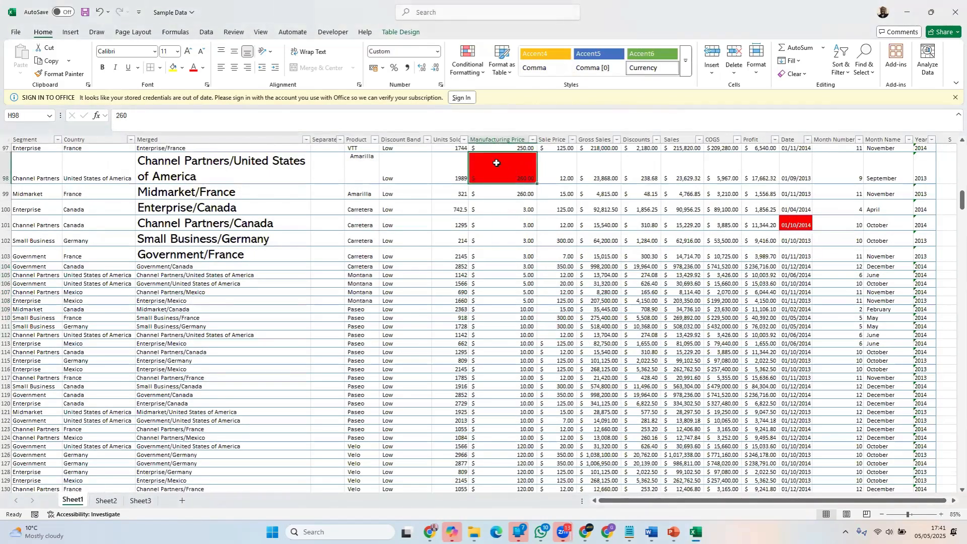
pyautogui.click(182, 68)
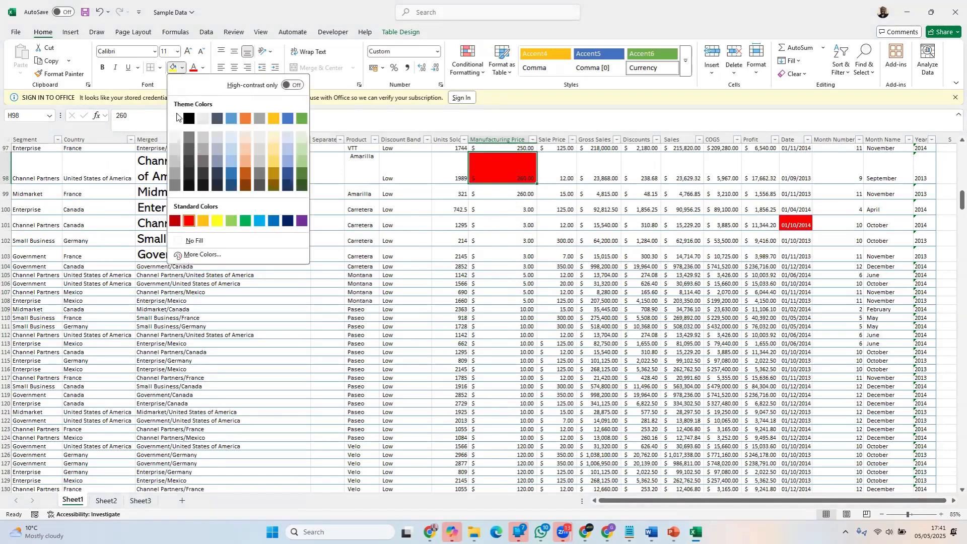
pyautogui.click(177, 117)
# Try giving the red date cell O101 a white fill and the Automatic font colour
pyautogui.click(786, 224)
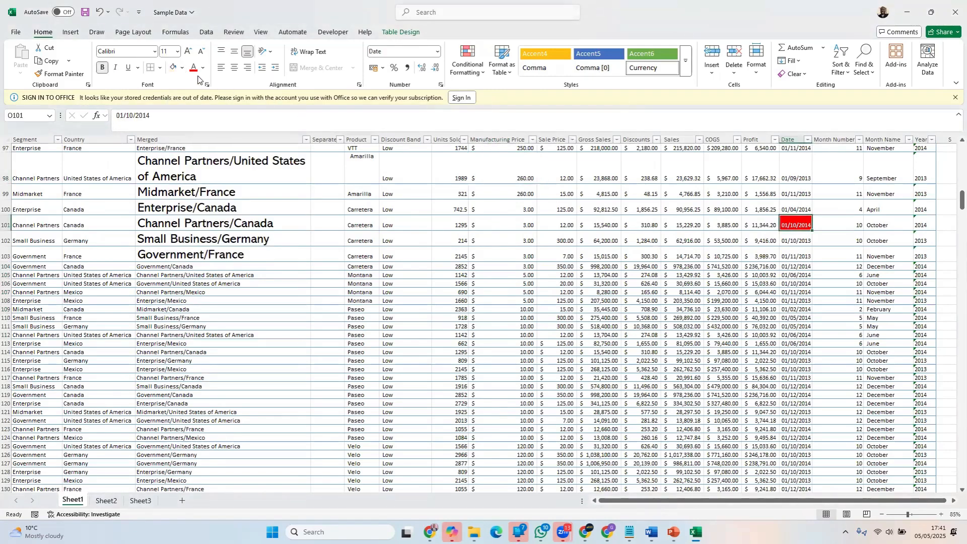
pyautogui.click(174, 68)
pyautogui.click(203, 67)
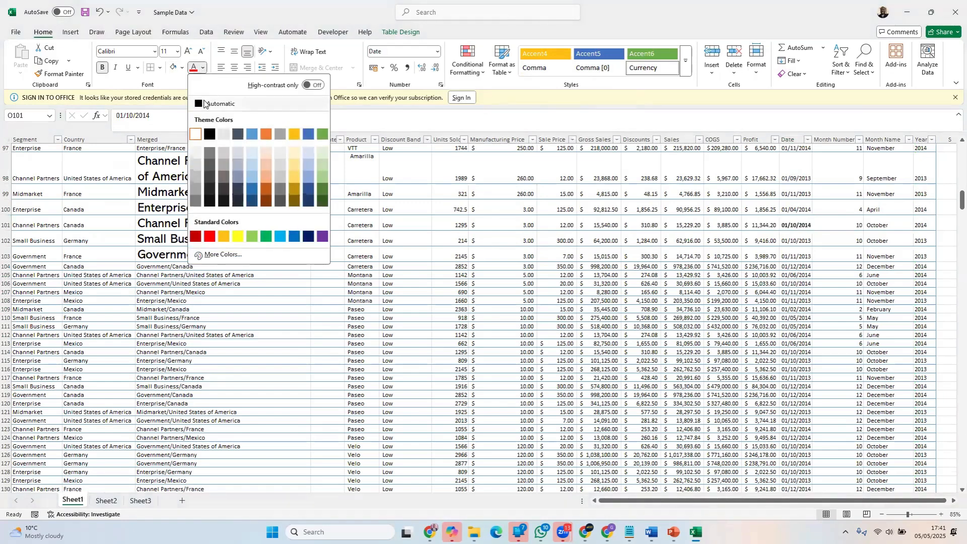
pyautogui.click(203, 103)
pyautogui.click(228, 158)
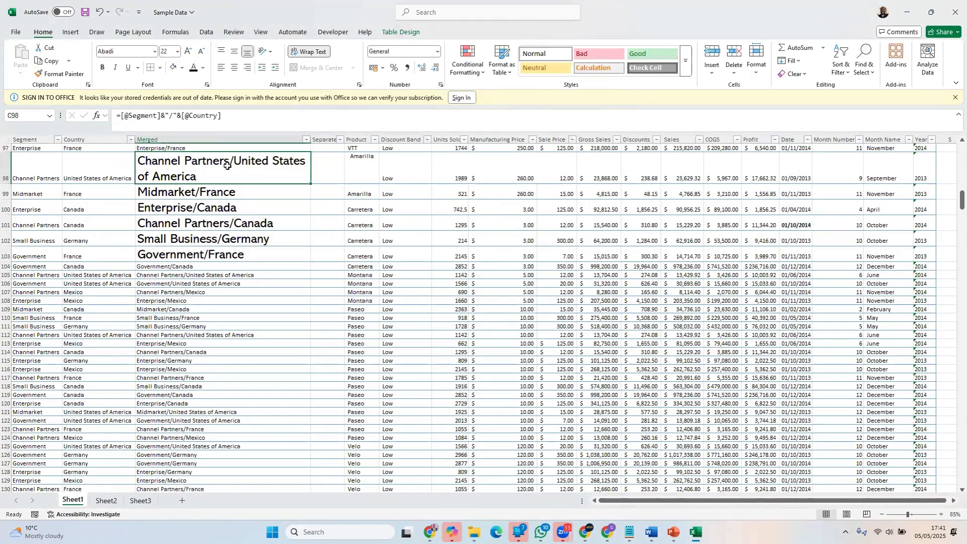
pyautogui.click(190, 270)
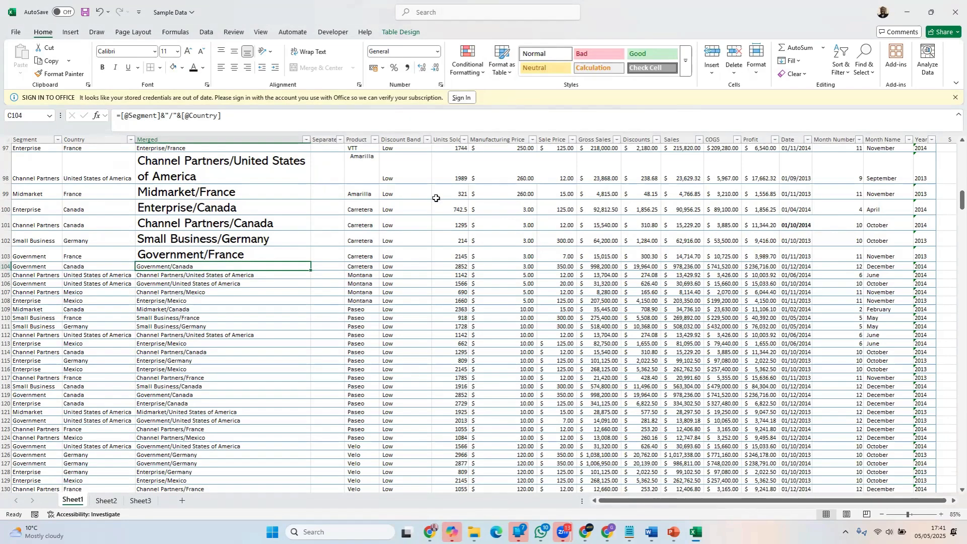
# Undo the fill and font colour changes in O101 and H98
pyautogui.hotkey('ctrl', 'z')
pyautogui.hotkey('ctrl', 'z')
pyautogui.hotkey('ctrl', 'z')
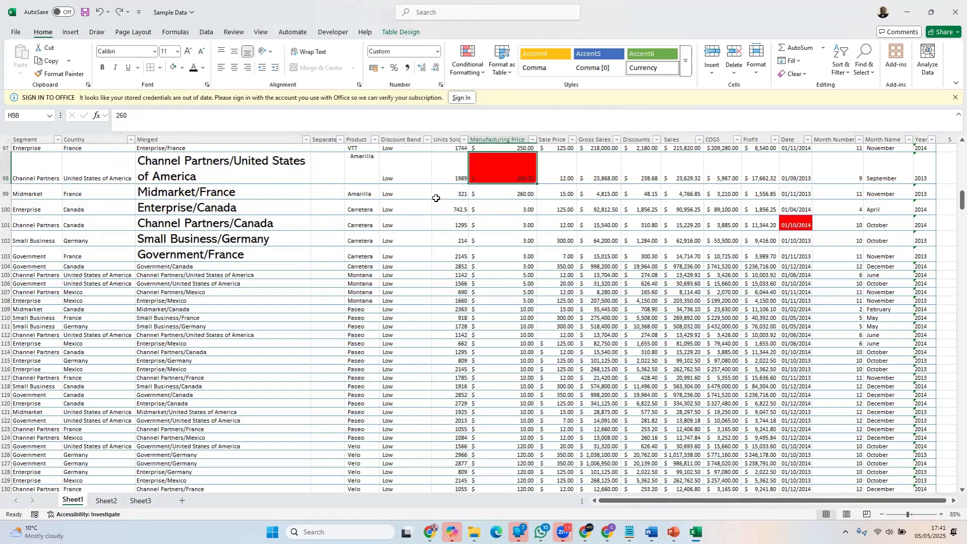
pyautogui.click(548, 227)
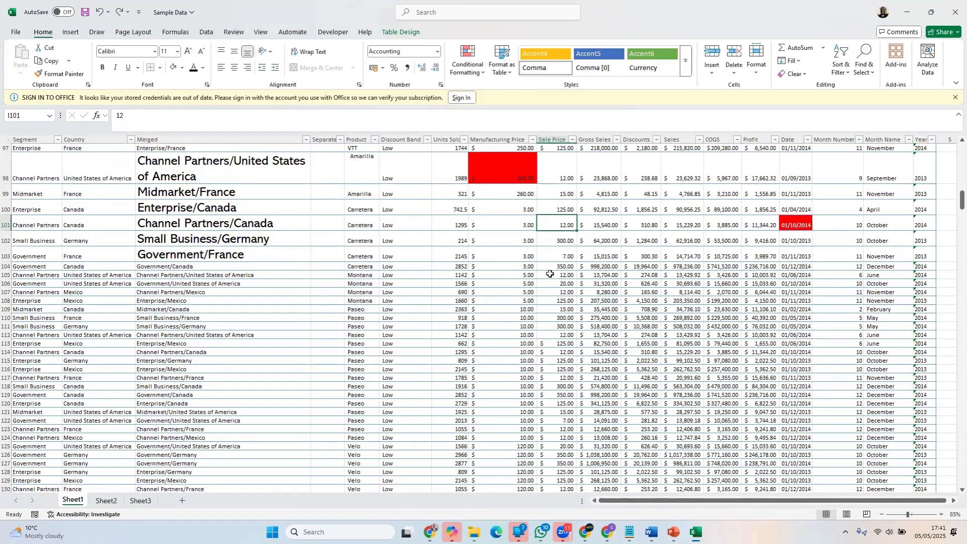
# Set the fill of the red Manufacturing Price cell H98 to White, Background 1
pyautogui.click(507, 167)
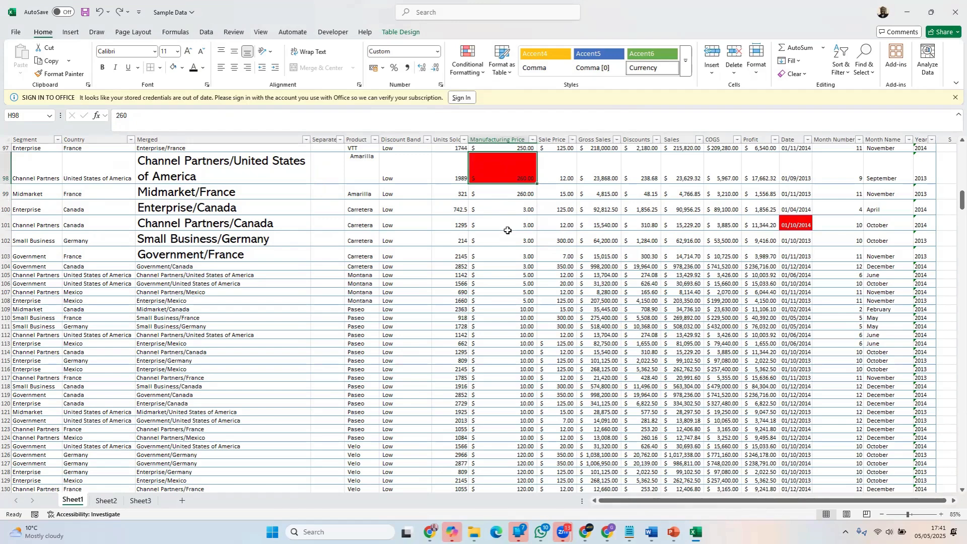
pyautogui.click(182, 69)
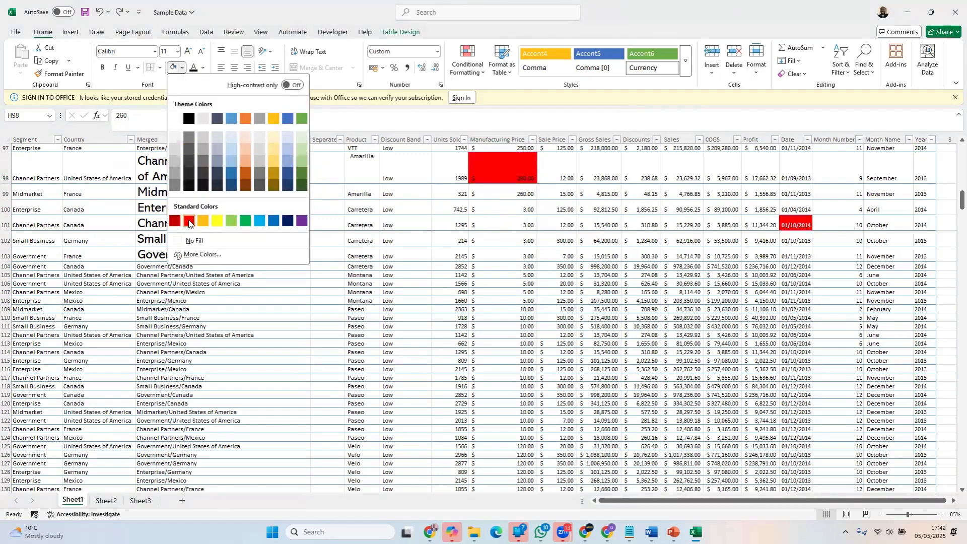
pyautogui.click(175, 119)
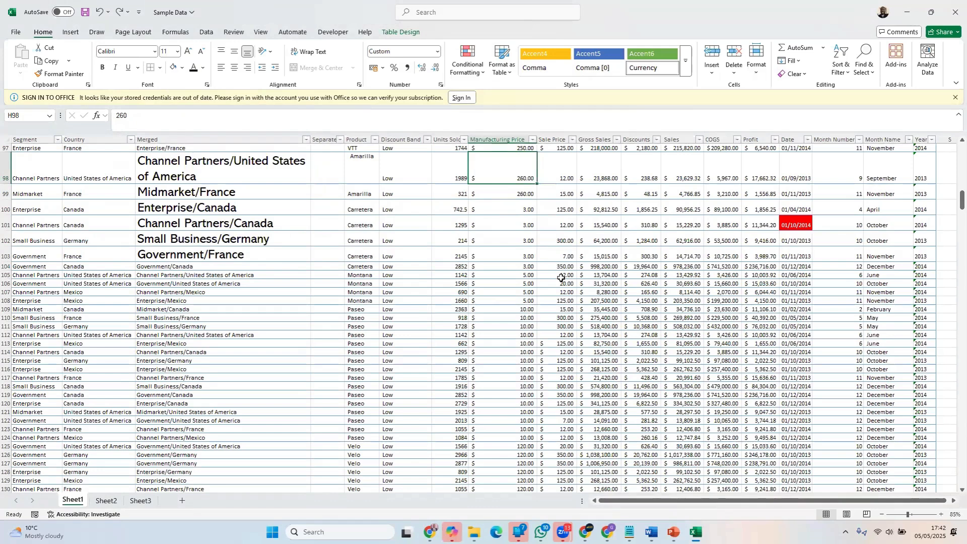
# Remove the highlighting from date cell O101 with a white fill, Automatic font colour and no bold
pyautogui.click(796, 223)
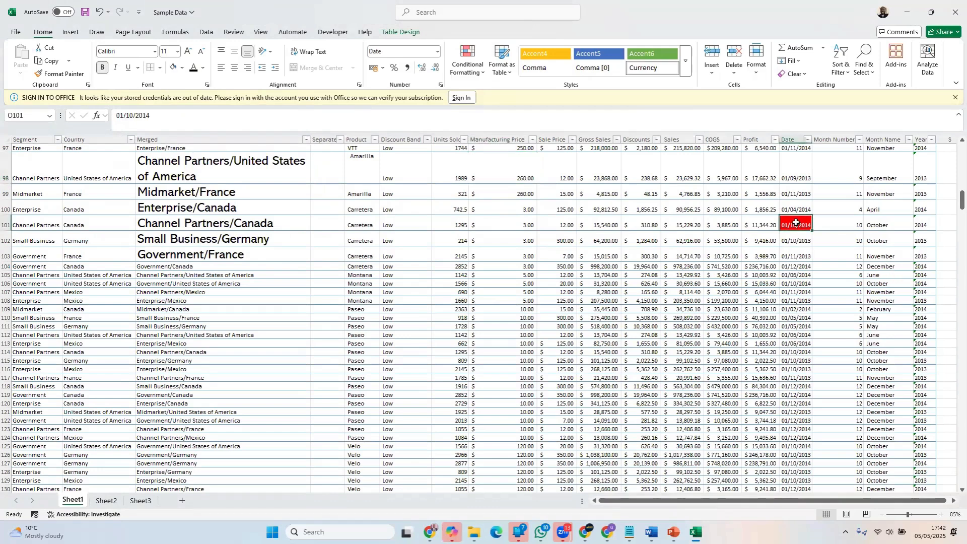
pyautogui.click(174, 68)
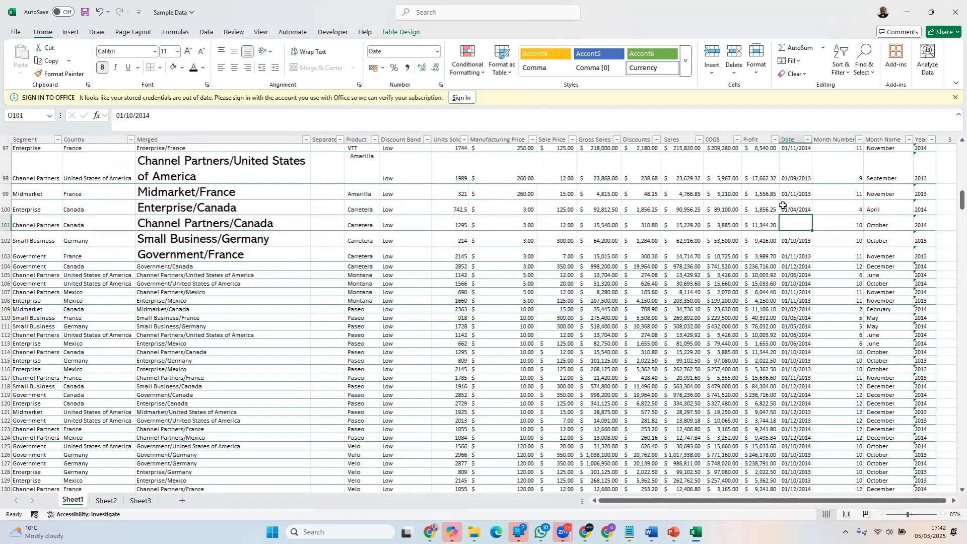
pyautogui.click(204, 70)
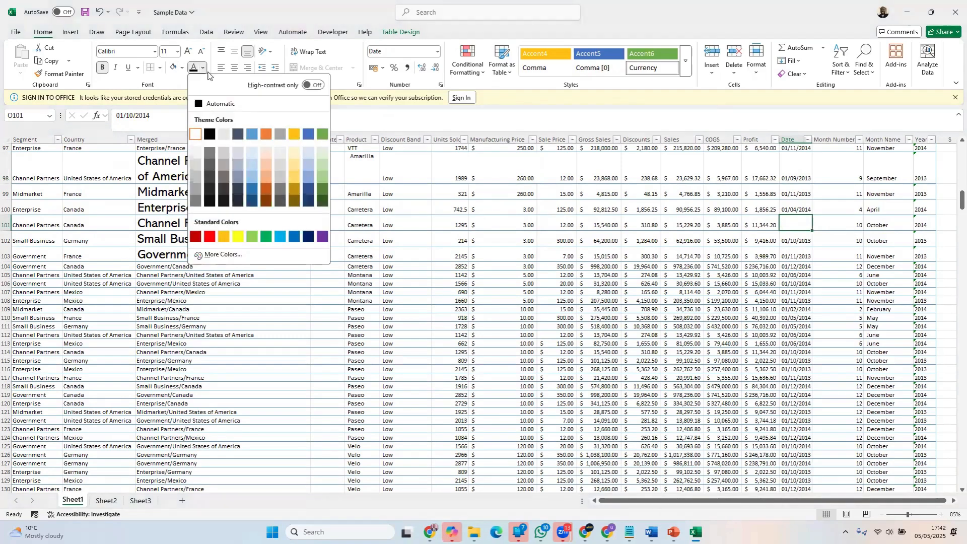
pyautogui.click(204, 104)
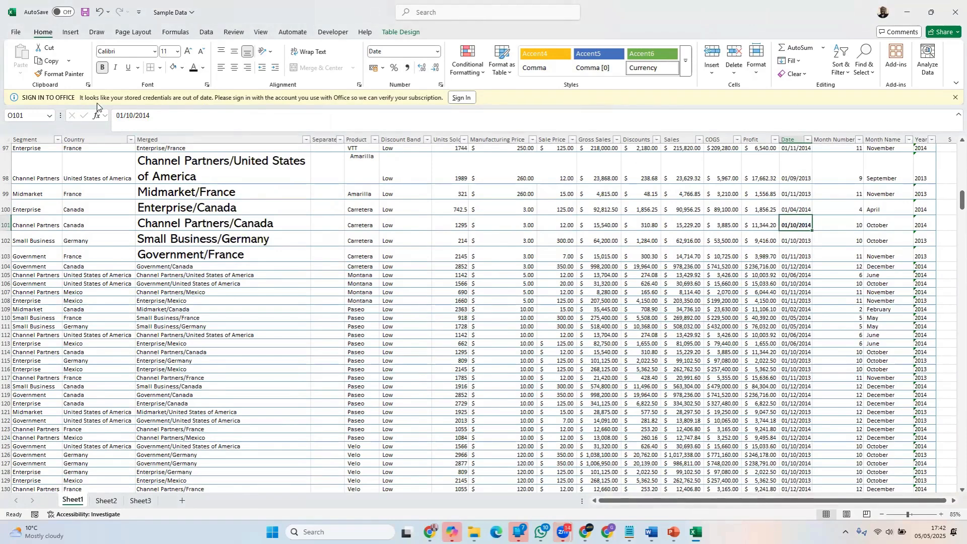
pyautogui.click(101, 66)
pyautogui.click(691, 232)
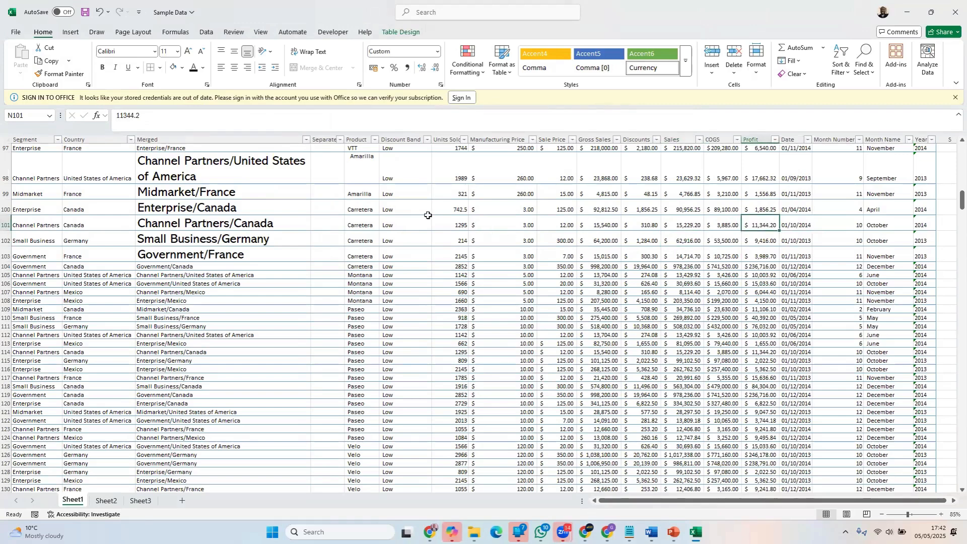
# Compare the formatting of the Merged column cells C98:C103 with that of the cells below them
pyautogui.click(207, 159)
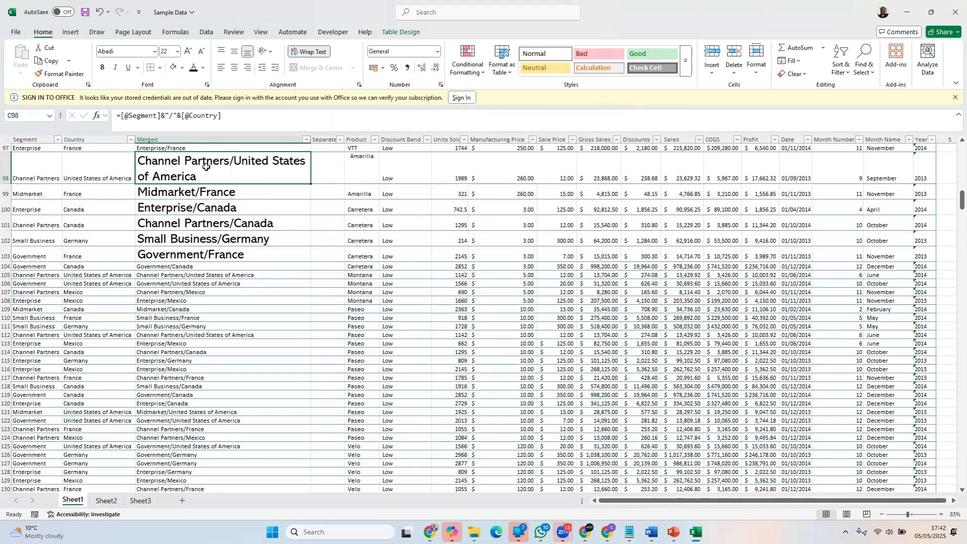
pyautogui.moveTo(206, 167); pyautogui.dragTo(217, 254)
pyautogui.click(222, 209)
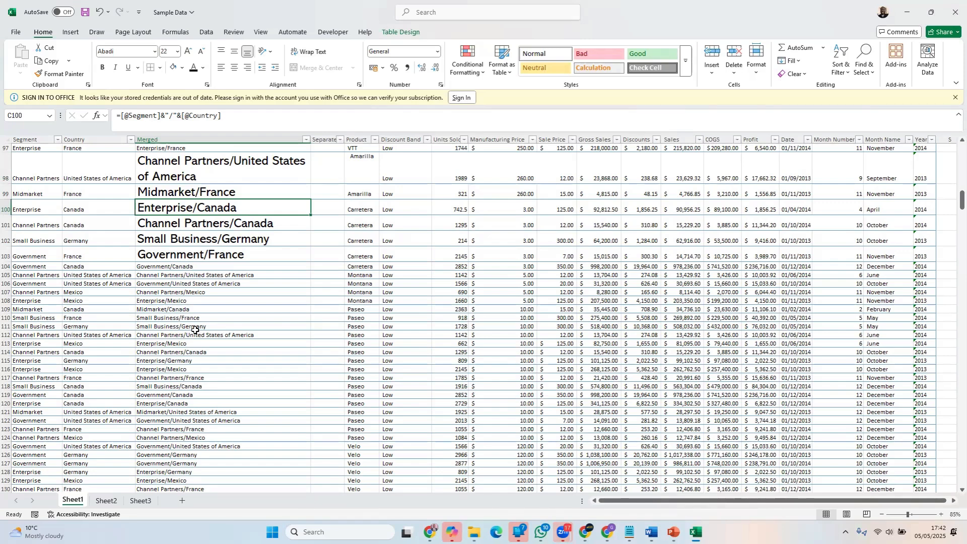
pyautogui.moveTo(164, 267); pyautogui.dragTo(163, 291)
pyautogui.moveTo(187, 194); pyautogui.dragTo(187, 248)
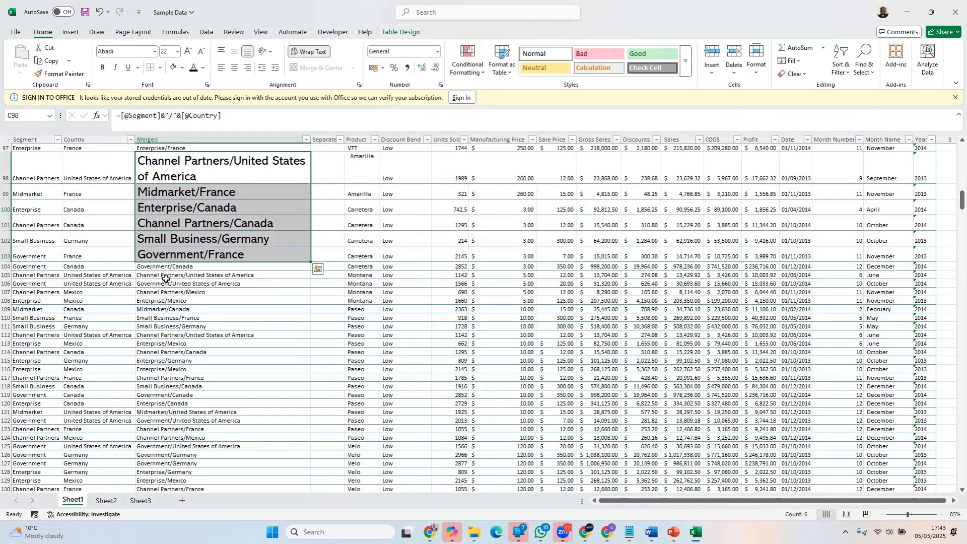
pyautogui.moveTo(164, 283); pyautogui.dragTo(165, 408)
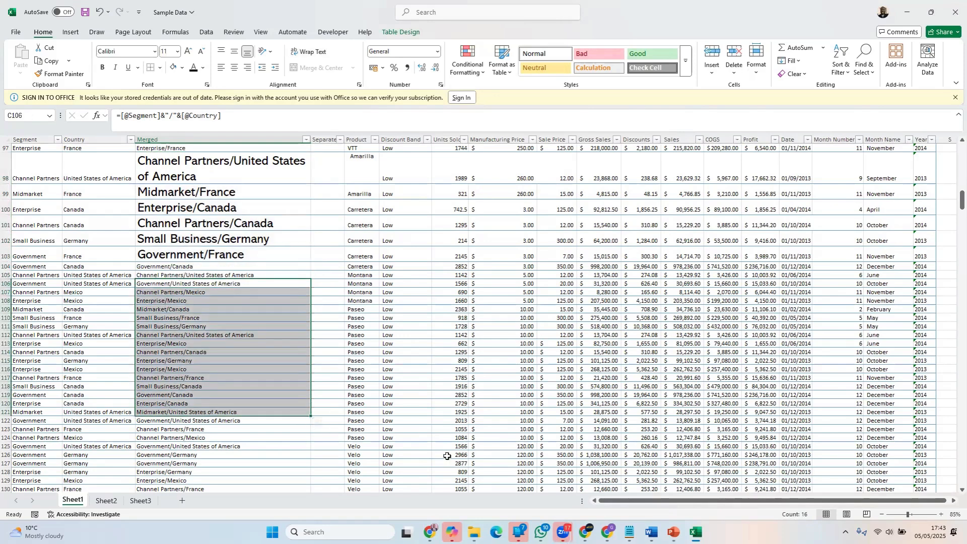
pyautogui.click(750, 273)
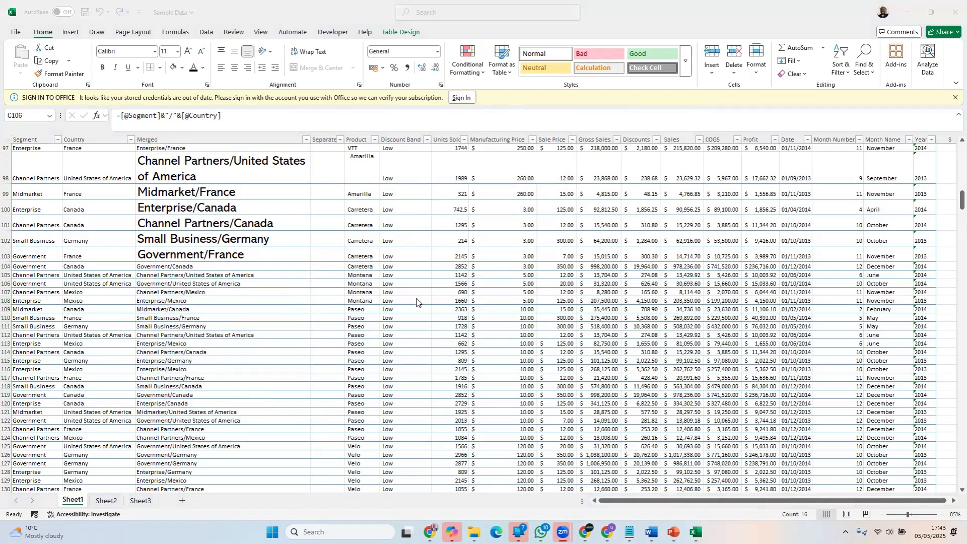
pyautogui.click(207, 301)
pyautogui.hotkey('alt', 'Tab')
pyautogui.click(204, 272)
# Copy the formatting of C104:C113 in the Merged column onto C98:C103 with Format Painter
pyautogui.moveTo(202, 265); pyautogui.dragTo(211, 347)
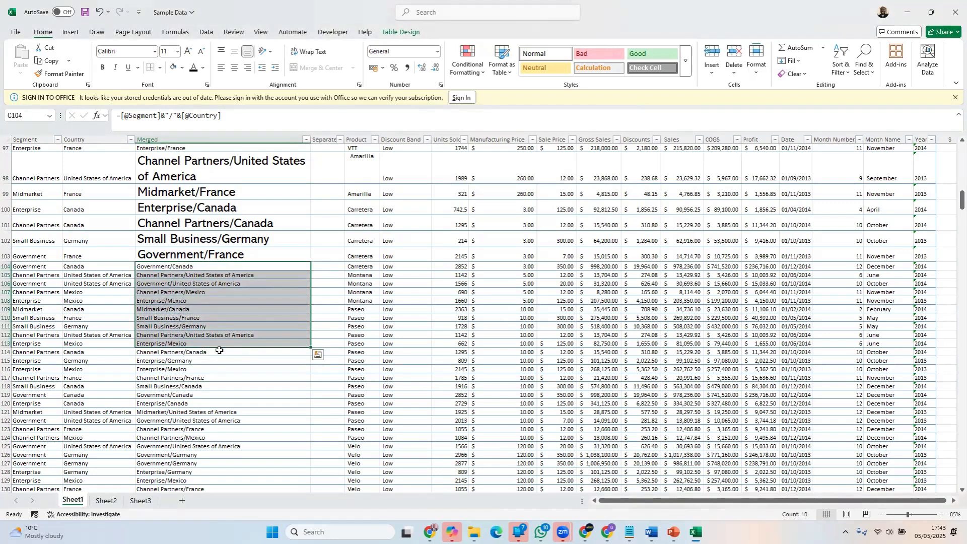
pyautogui.click(57, 74)
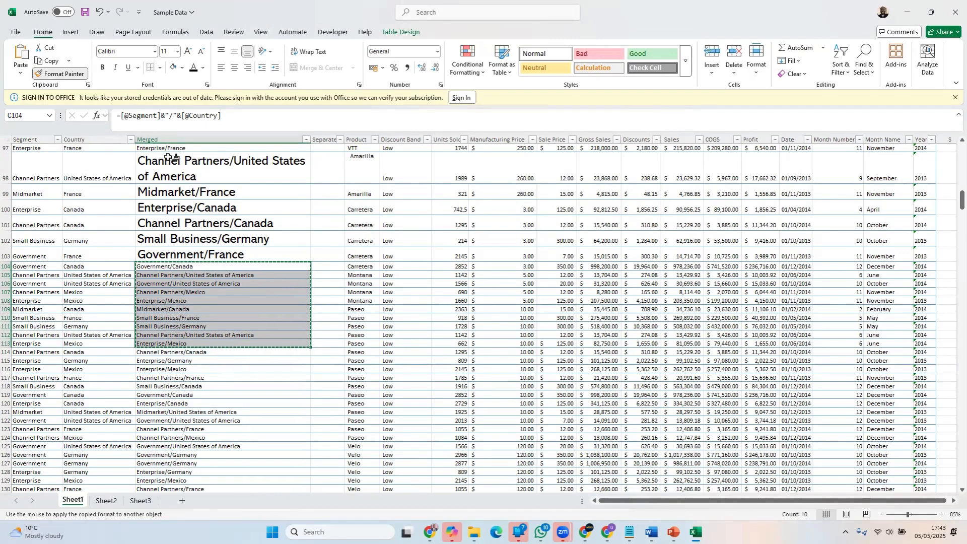
pyautogui.moveTo(172, 159); pyautogui.dragTo(171, 254)
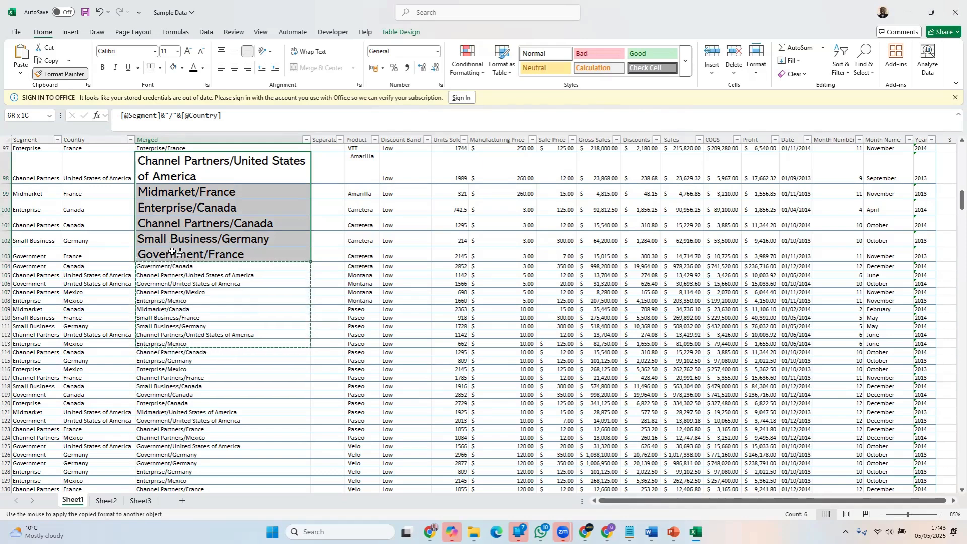
# Finish painting the copied formatting onto Merged column cells C98:C103 and check the restyled cells
pyautogui.moveTo(172, 252); pyautogui.dragTo(171, 252)
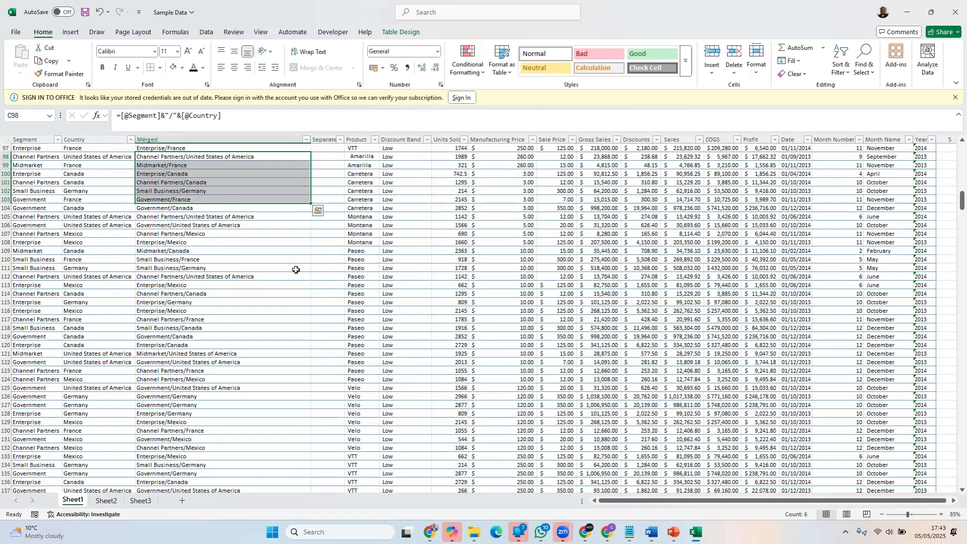
pyautogui.click(296, 269)
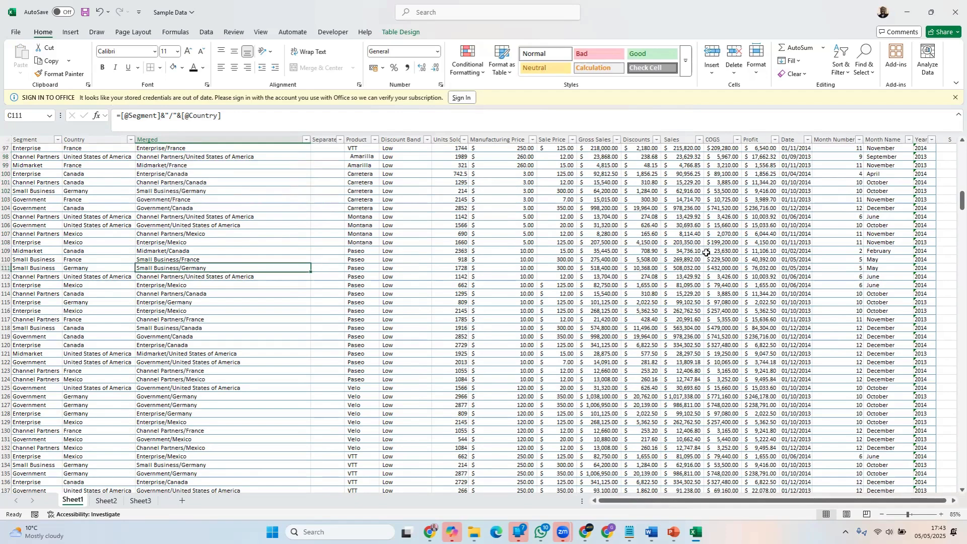
pyautogui.click(201, 157)
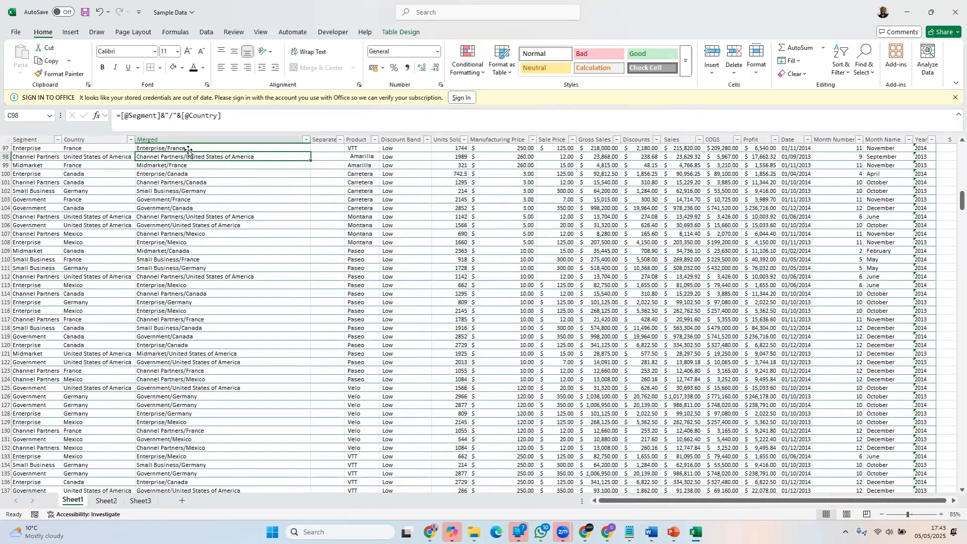
pyautogui.click(186, 147)
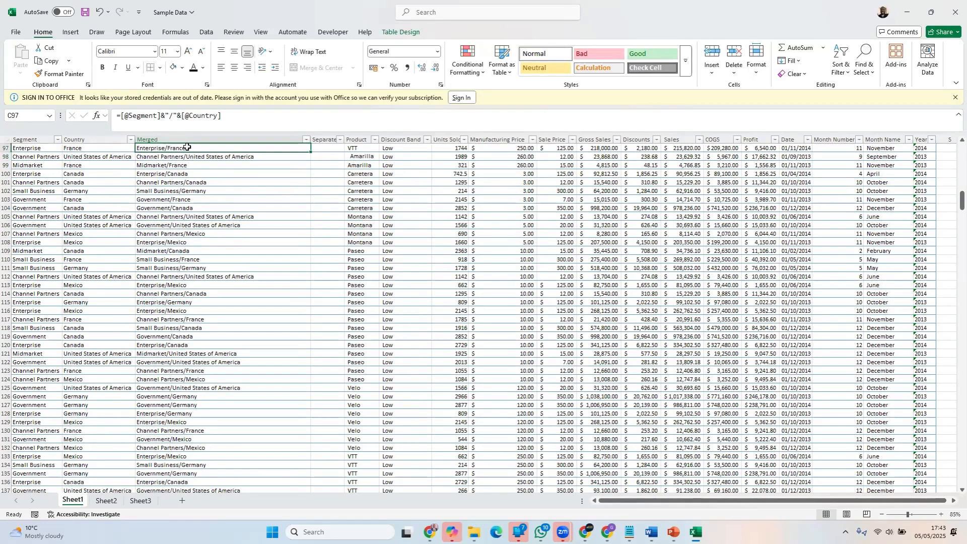
# Set the font size of Merged column cells C97:C112 to 28 and look over the enlarged rows
pyautogui.moveTo(187, 147); pyautogui.dragTo(191, 276)
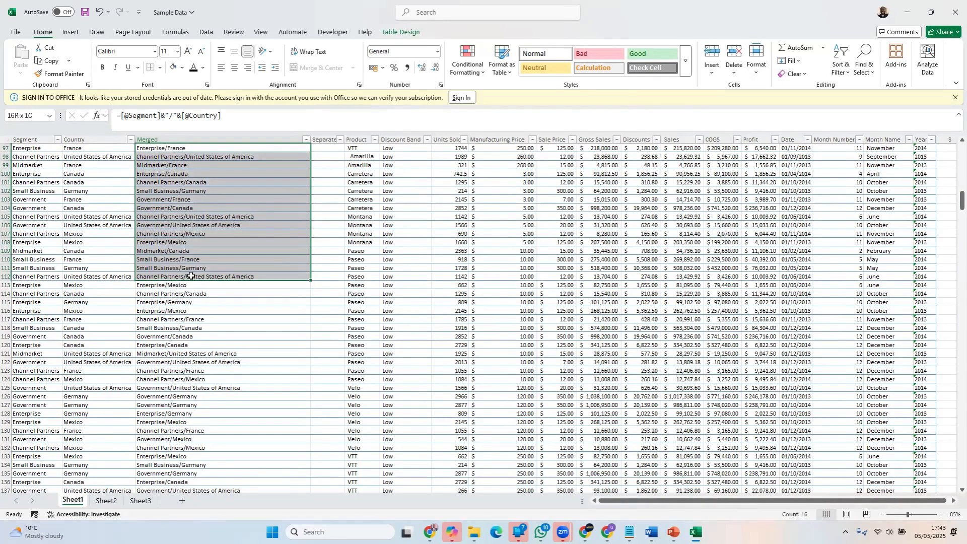
pyautogui.moveTo(191, 276); pyautogui.dragTo(190, 275)
pyautogui.write('28')
pyautogui.press('Return')
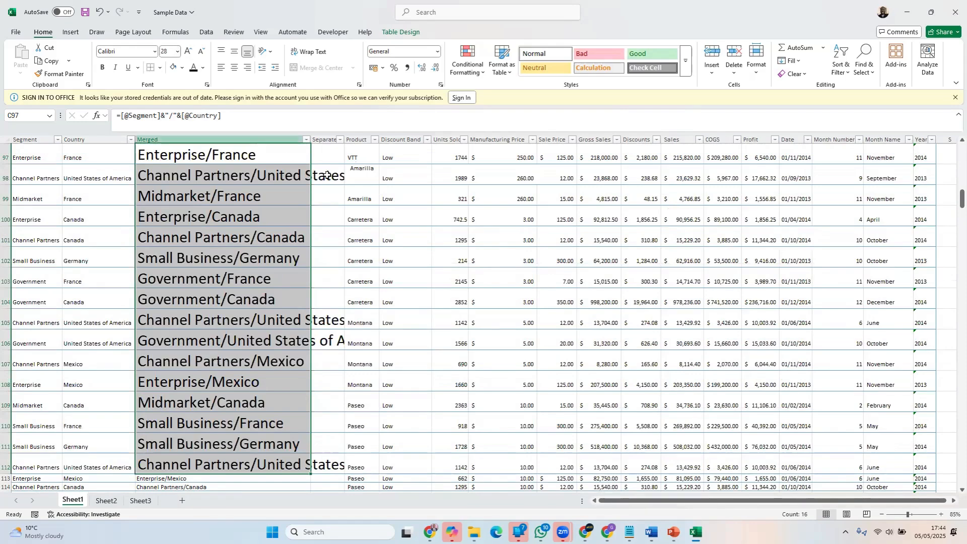
pyautogui.scroll(-2, 413, 229)
pyautogui.scroll(3, 414, 233)
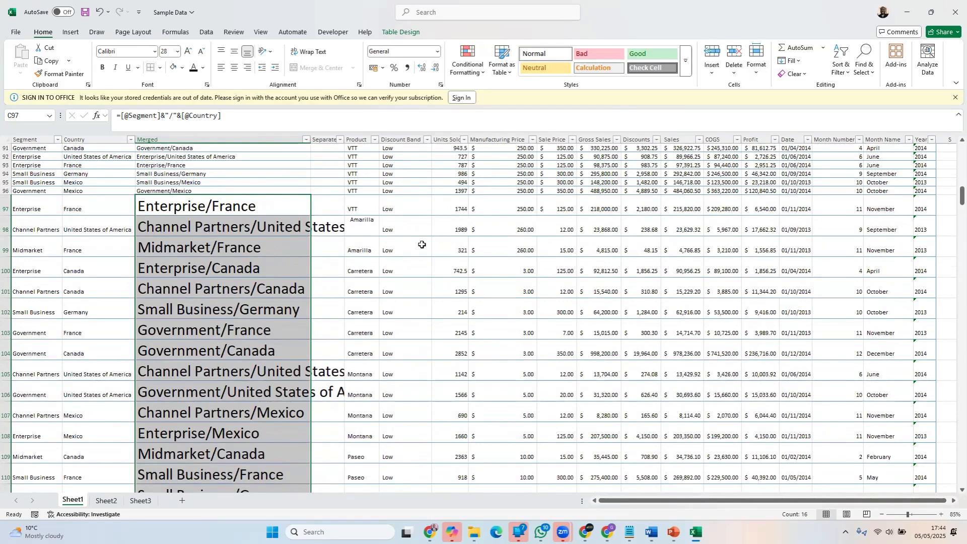
pyautogui.click(526, 241)
pyautogui.click(721, 267)
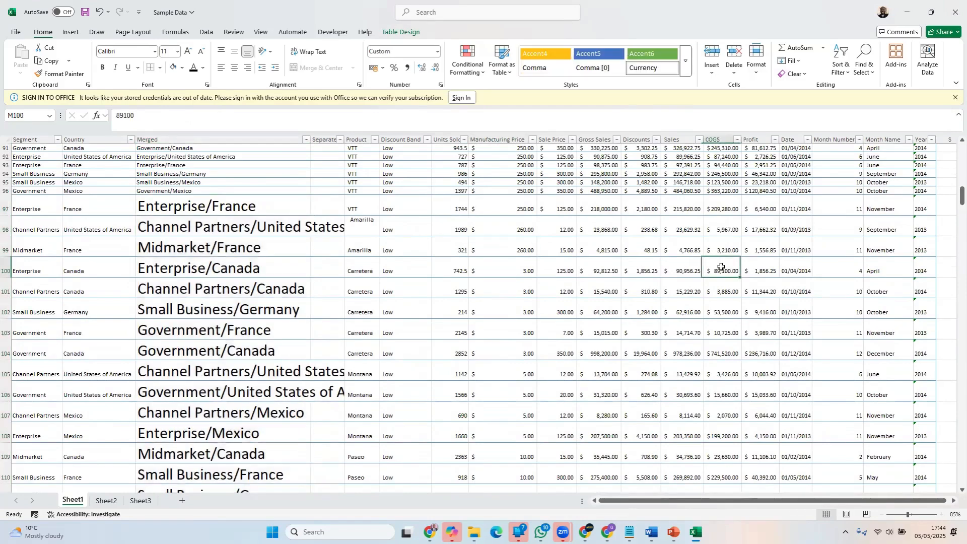
pyautogui.scroll(-4, 721, 267)
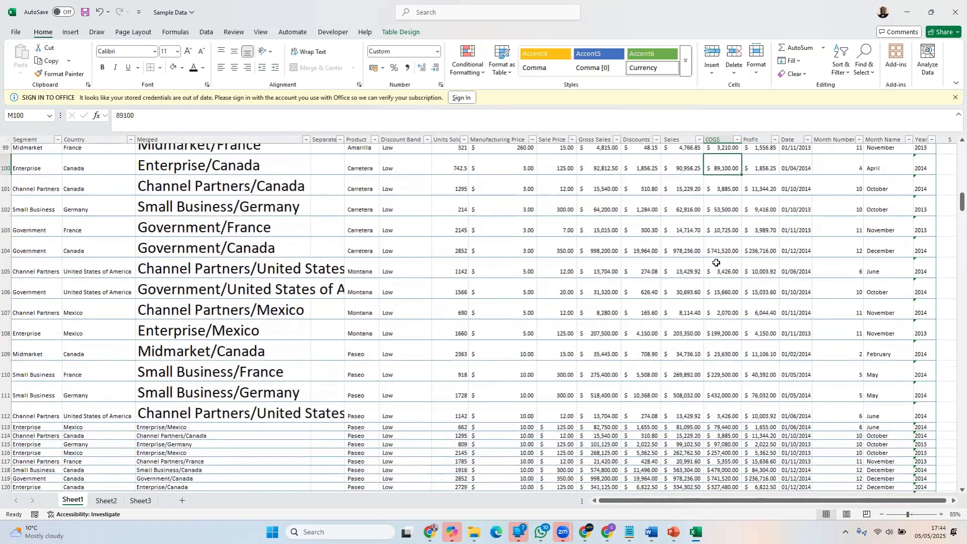
# Copy the formatting of C114:C122 in the Merged column onto the oversized cells C97:C112 with Format Painter
pyautogui.moveTo(215, 367); pyautogui.dragTo(207, 423)
pyautogui.scroll(2, 590, 271)
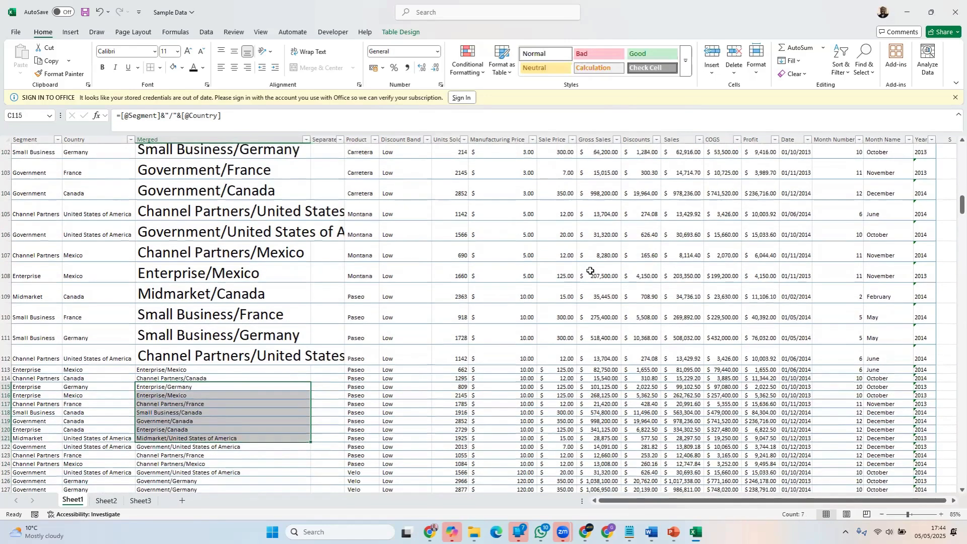
pyautogui.scroll(3, 591, 271)
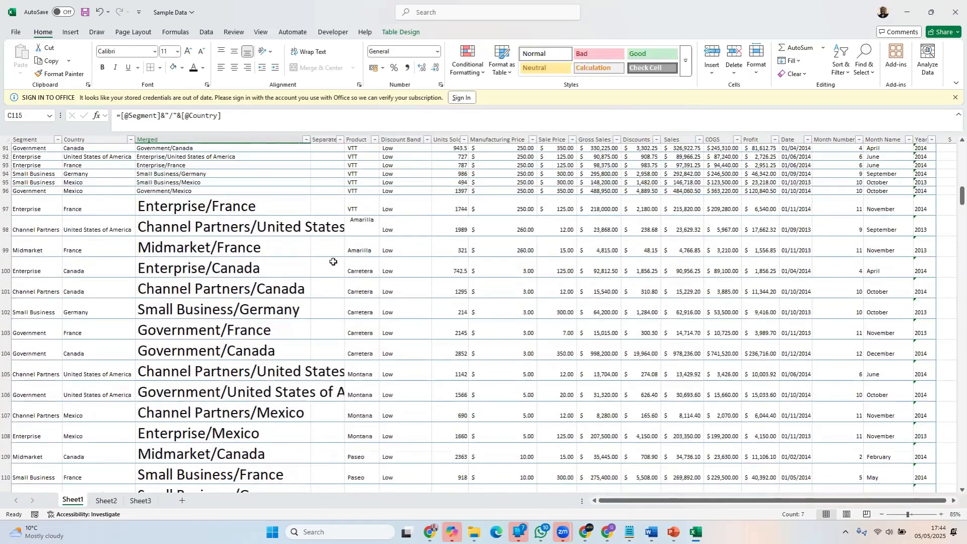
pyautogui.scroll(-6, 504, 270)
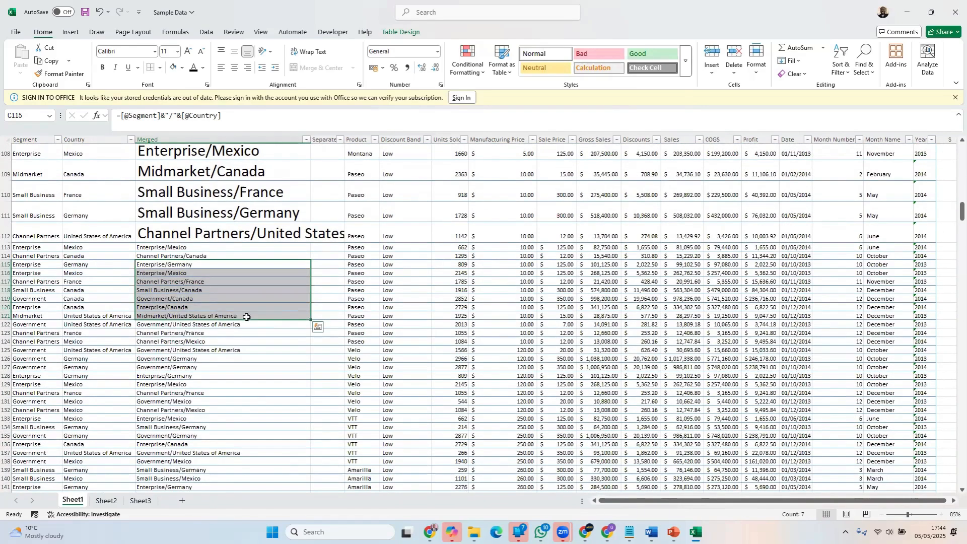
pyautogui.moveTo(174, 256); pyautogui.dragTo(173, 324)
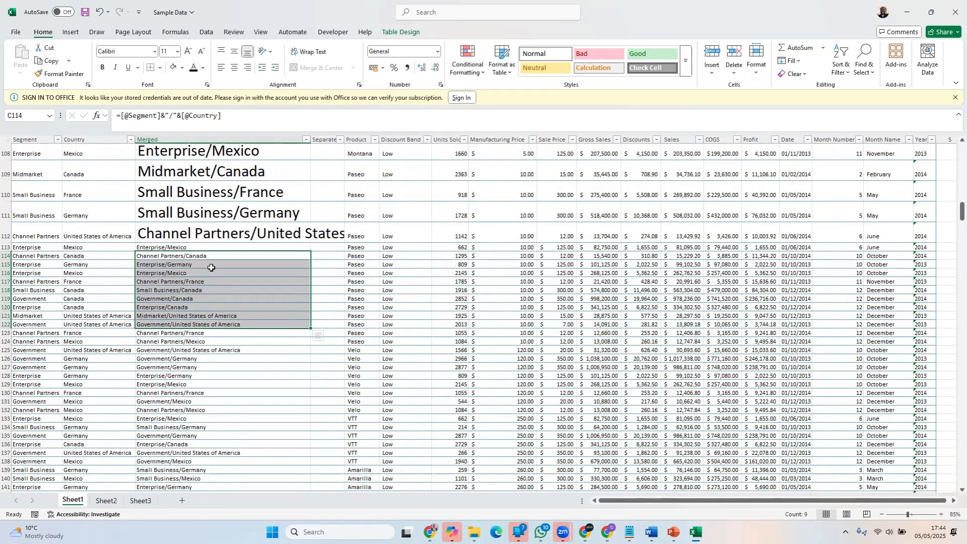
pyautogui.click(55, 74)
pyautogui.scroll(4, 422, 298)
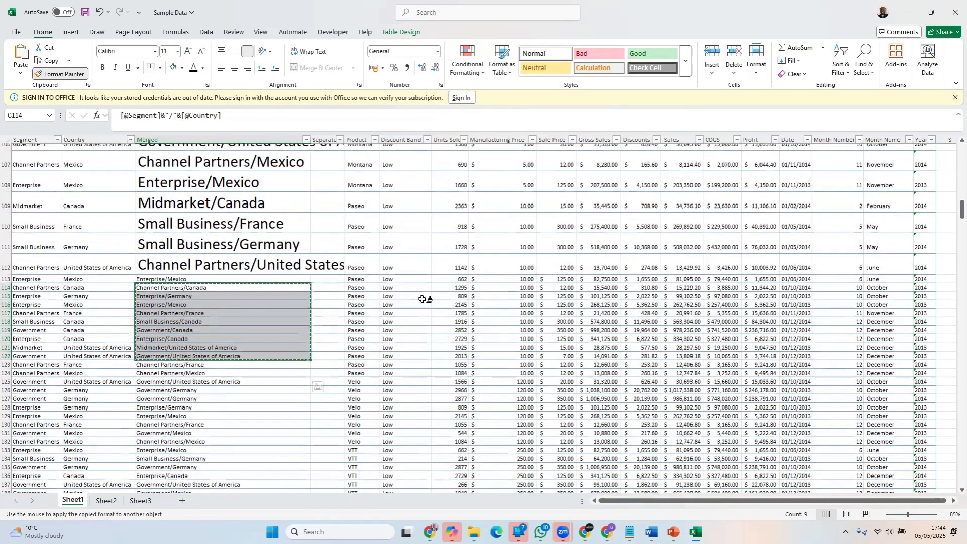
pyautogui.scroll(1, 421, 298)
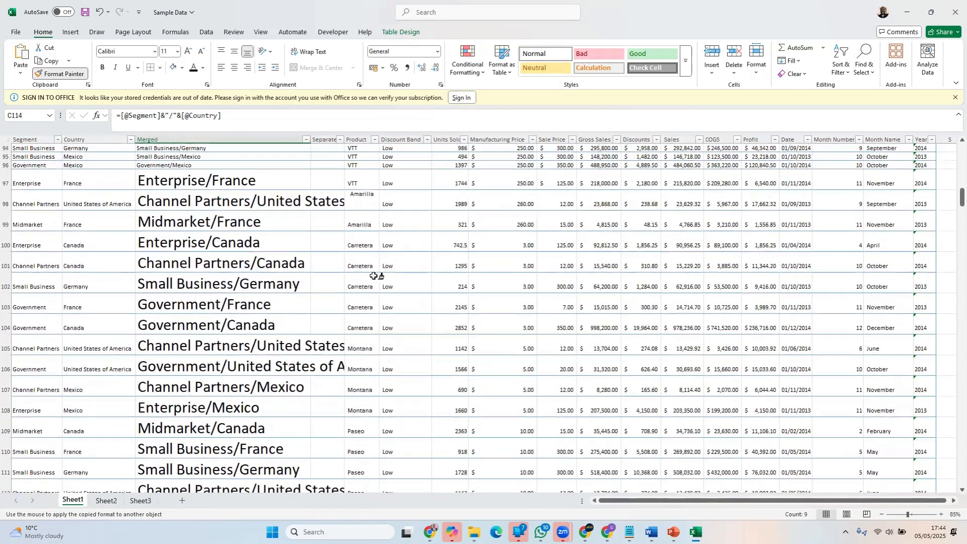
pyautogui.moveTo(182, 184)
pyautogui.mouseDown()
pyautogui.moveTo(191, 471)
pyautogui.moveTo(201, 499)
pyautogui.moveTo(196, 387)
pyautogui.mouseUp()
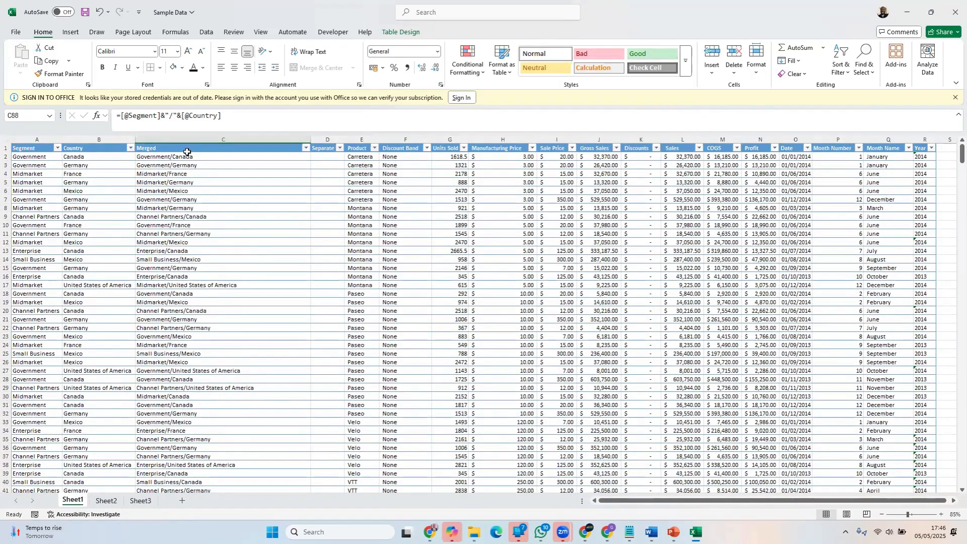
# Examine the Segment, Country, Merged and Separate columns and the formula behind Merged cell C2
pyautogui.click(188, 147)
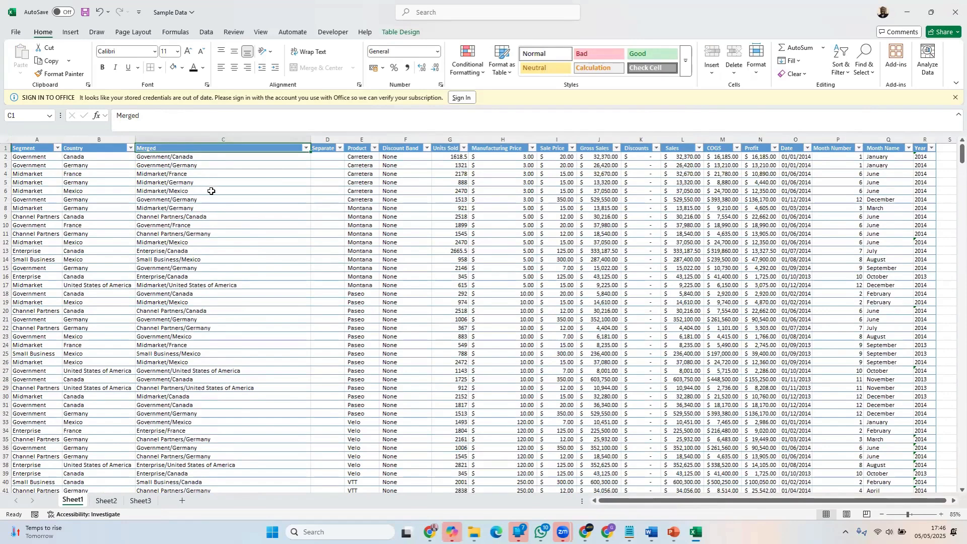
pyautogui.click(328, 147)
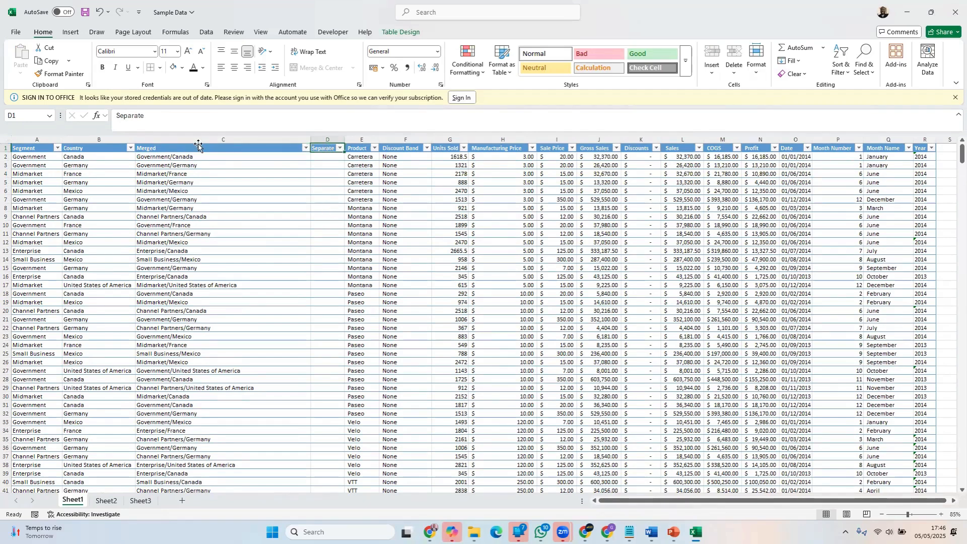
pyautogui.click(199, 139)
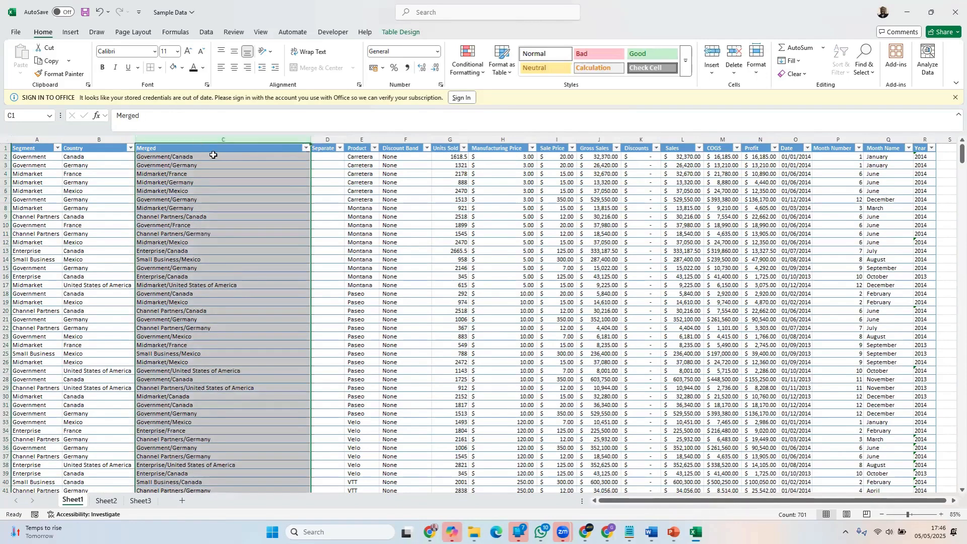
pyautogui.click(34, 134)
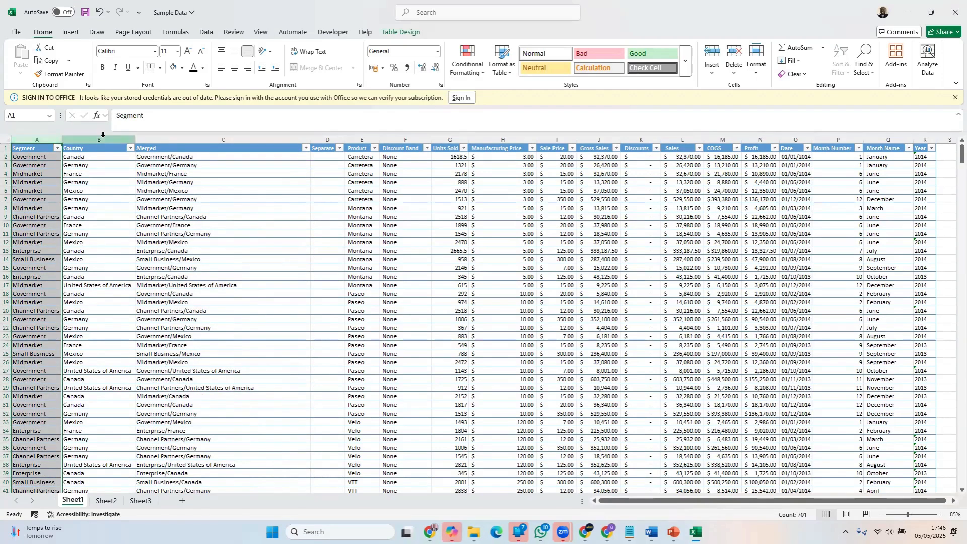
pyautogui.click(104, 137)
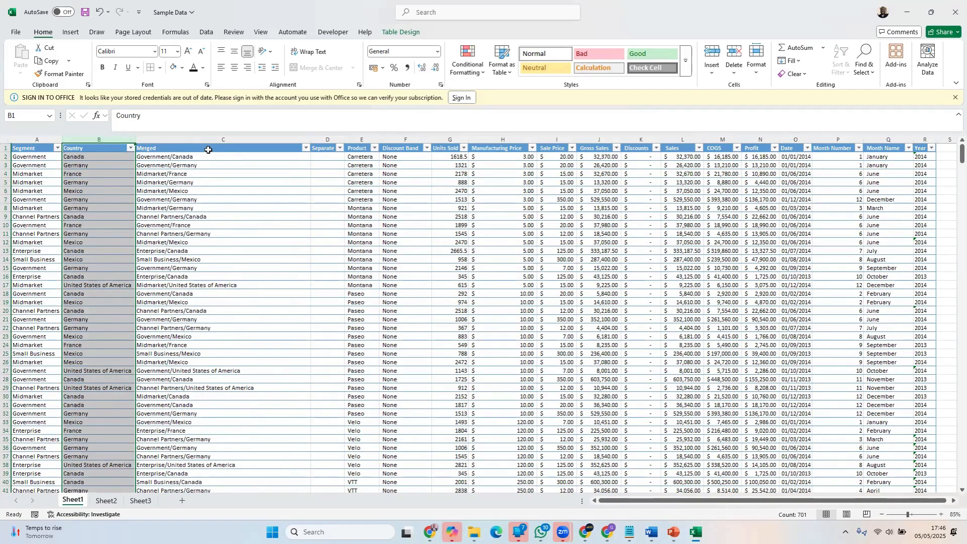
pyautogui.click(230, 140)
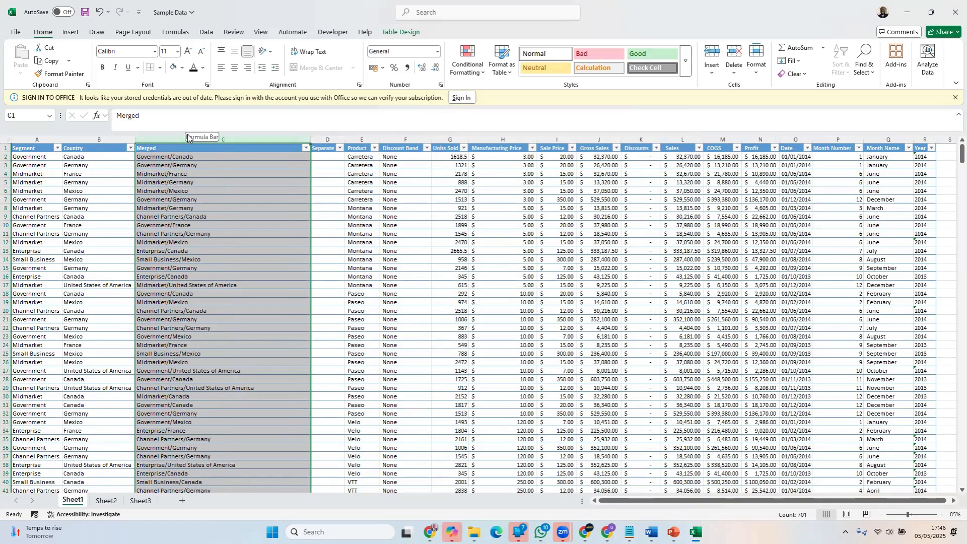
pyautogui.click(37, 137)
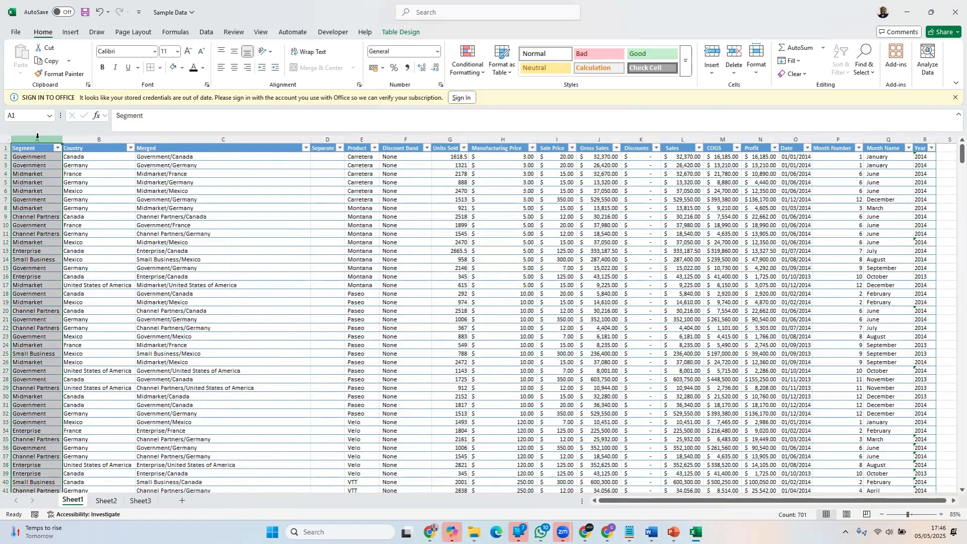
pyautogui.click(112, 136)
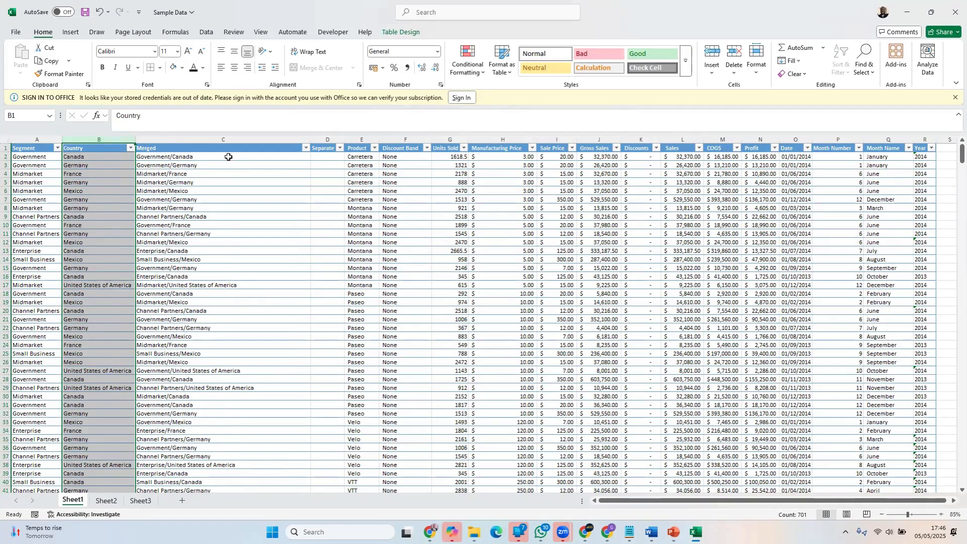
pyautogui.click(229, 157)
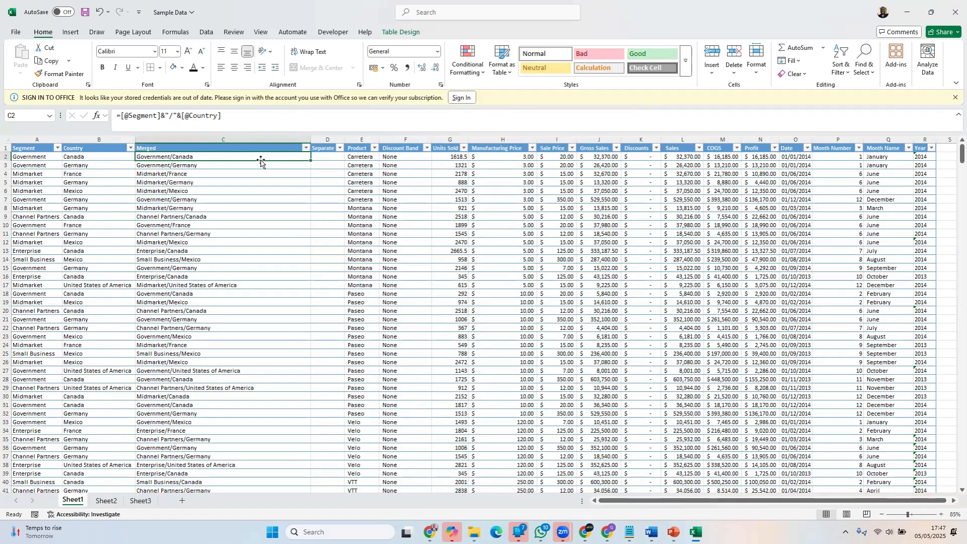
# Clear the contents of the whole Merged column and undo the clearing
pyautogui.click(233, 139)
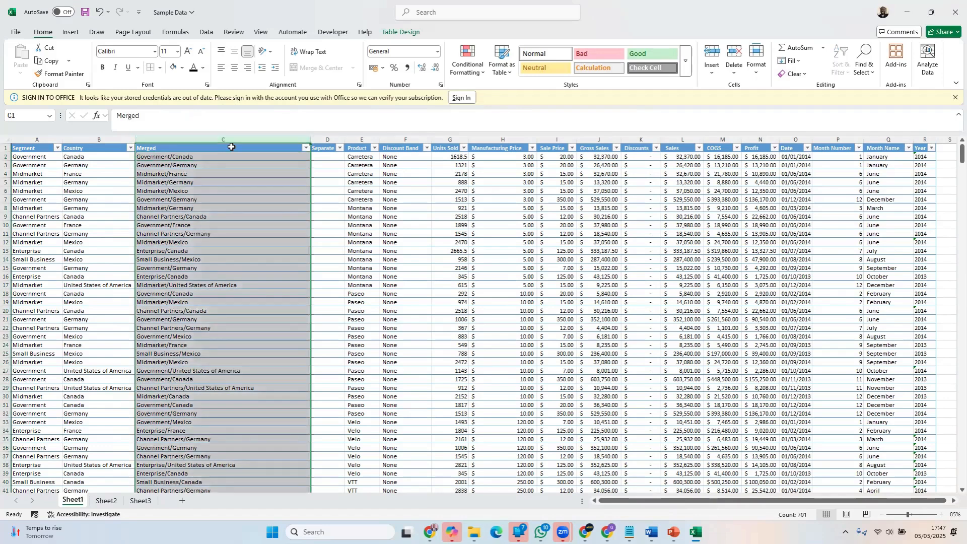
pyautogui.press('Delete')
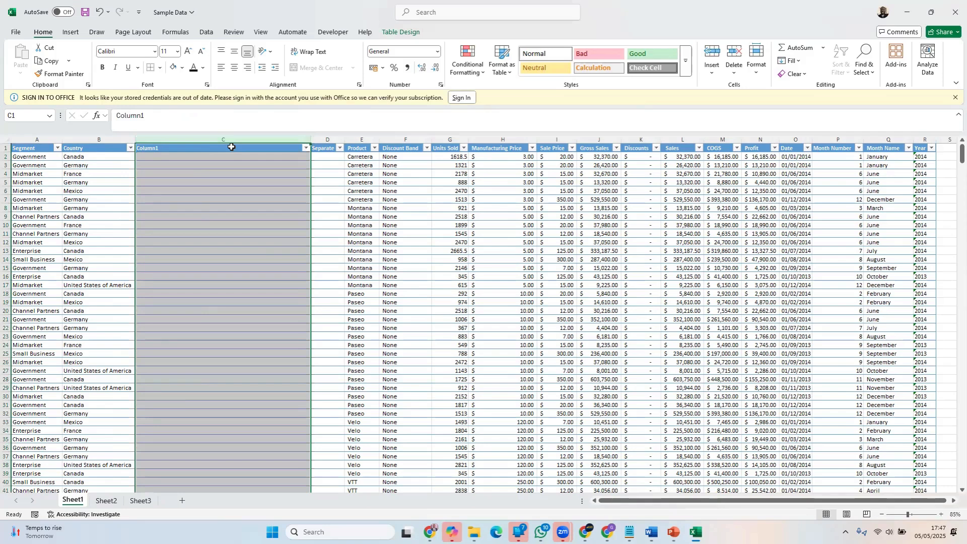
pyautogui.click(202, 207)
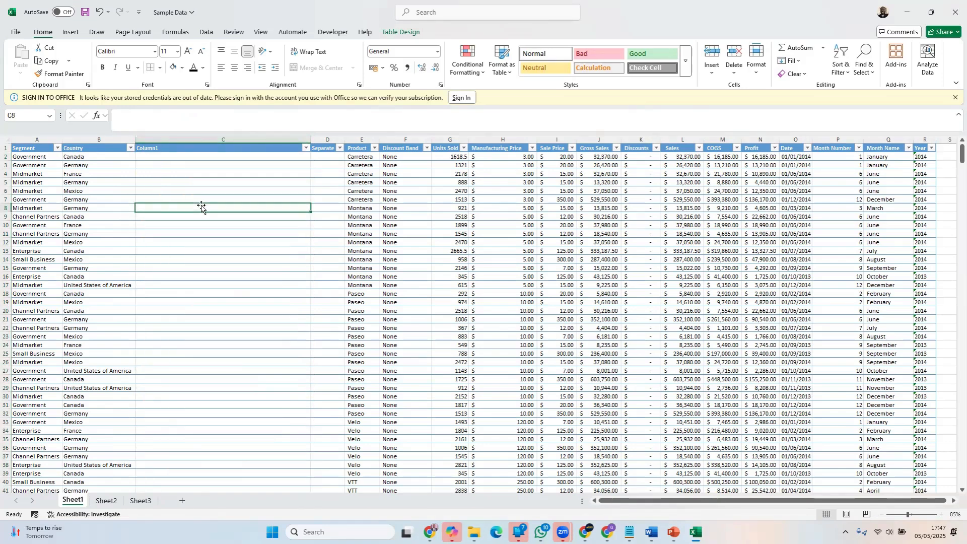
pyautogui.hotkey('ctrl', 'z')
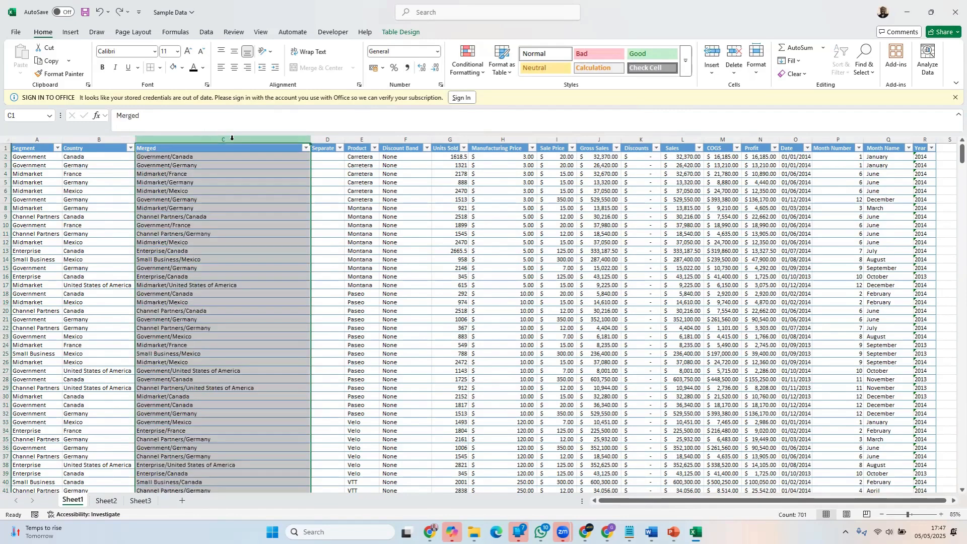
# Clear the header and all formulas from the Merged column, column C
pyautogui.click(232, 140)
pyautogui.press('Delete')
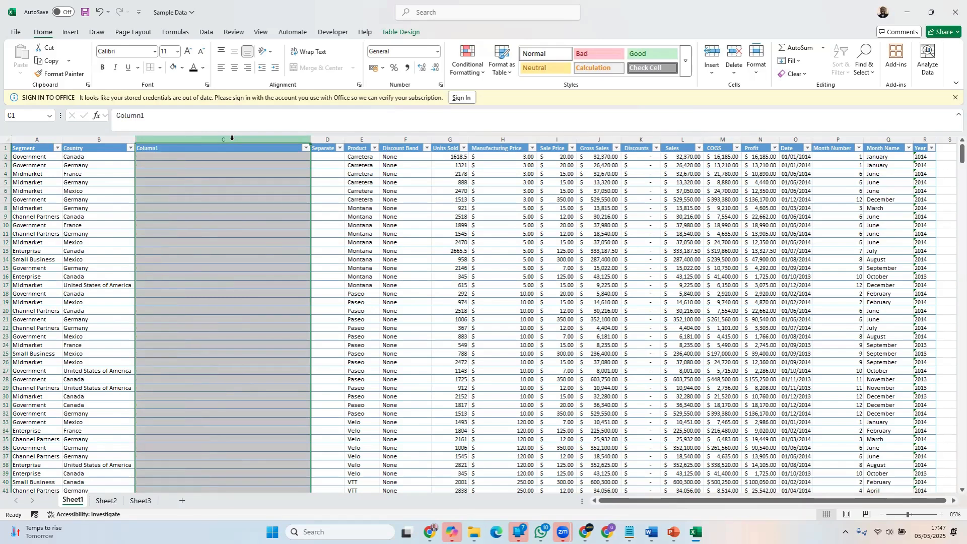
pyautogui.click(238, 182)
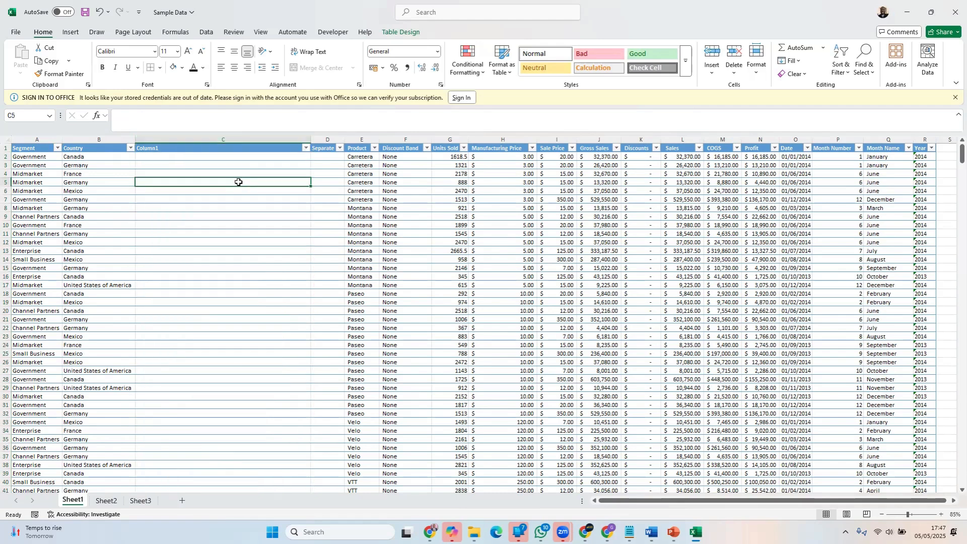
# Rename the header of the emptied column C to Combined
pyautogui.click(173, 148)
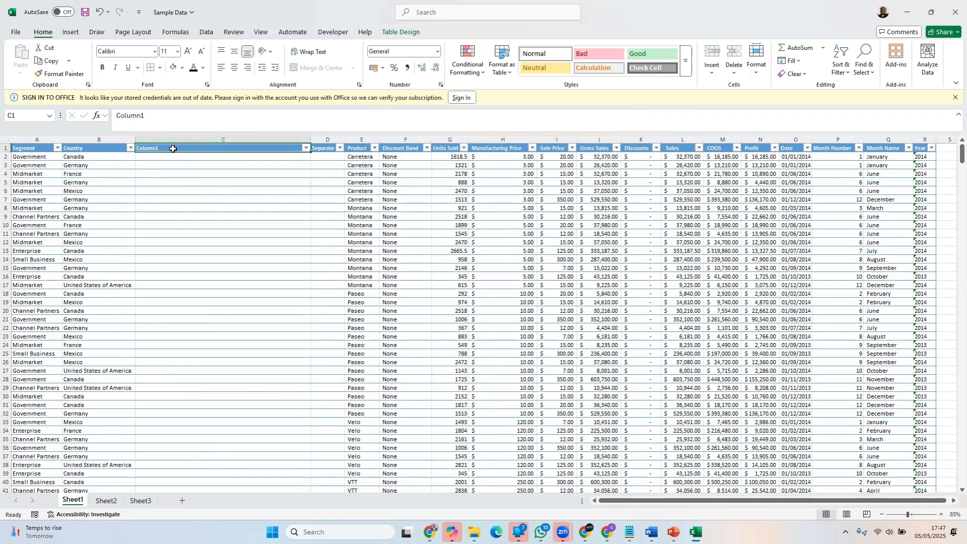
pyautogui.doubleClick(173, 149)
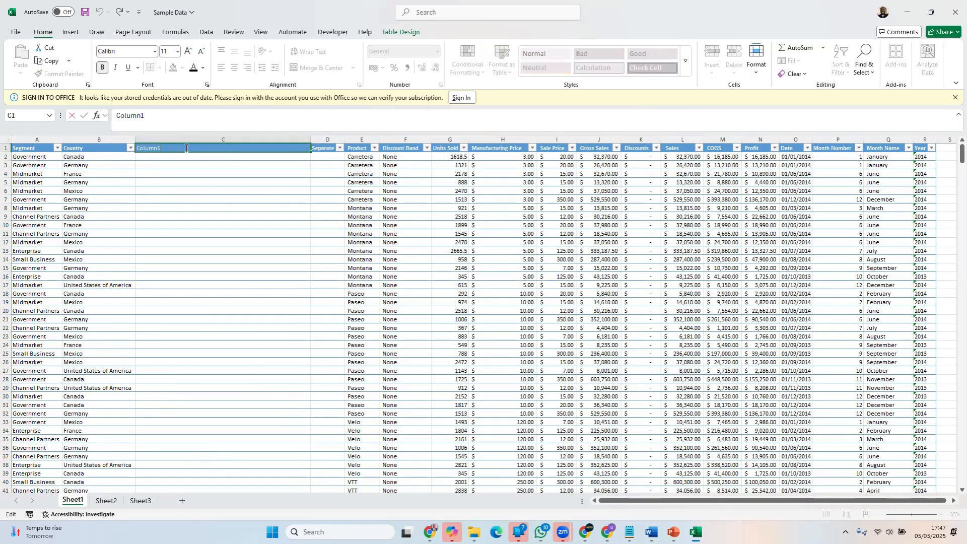
pyautogui.moveTo(173, 148); pyautogui.dragTo(125, 147)
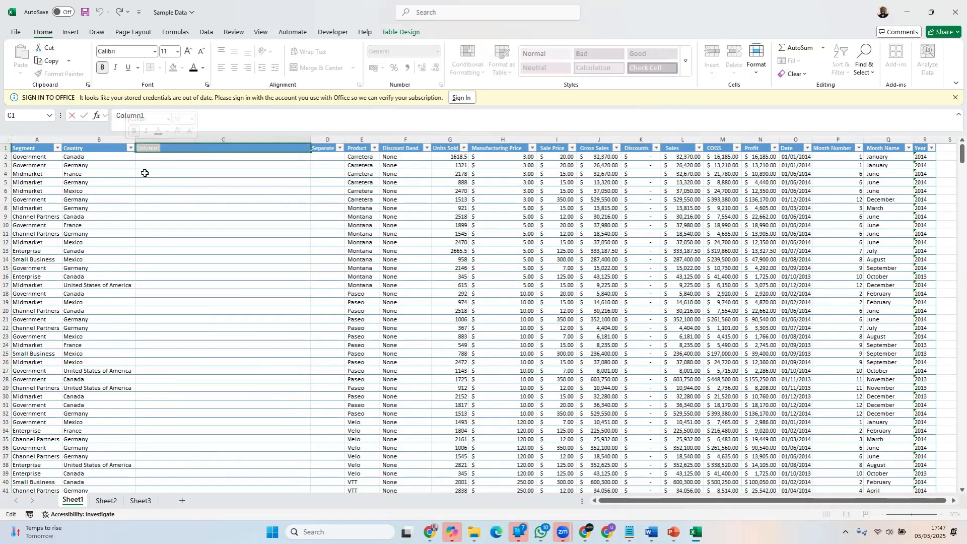
pyautogui.click(172, 165)
pyautogui.click(187, 148)
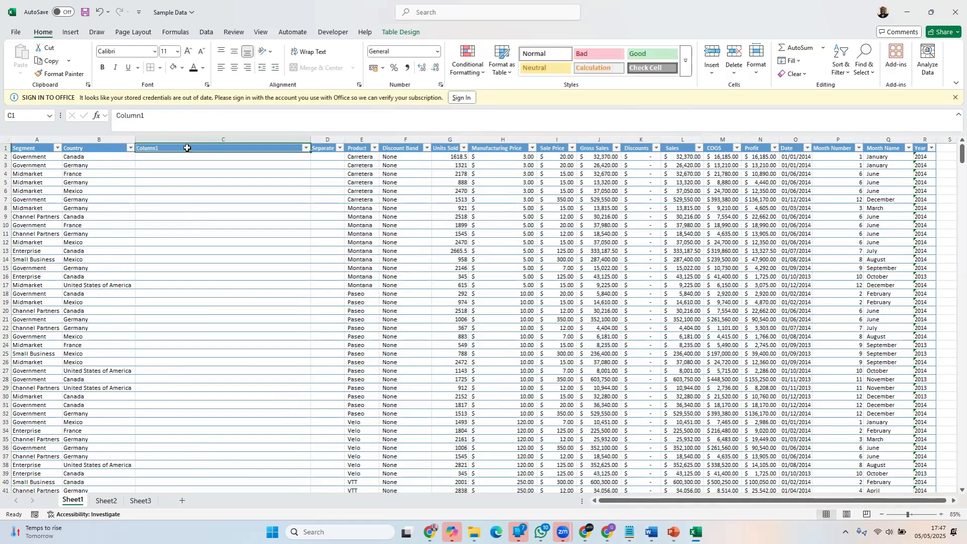
pyautogui.moveTo(179, 117); pyautogui.dragTo(114, 116)
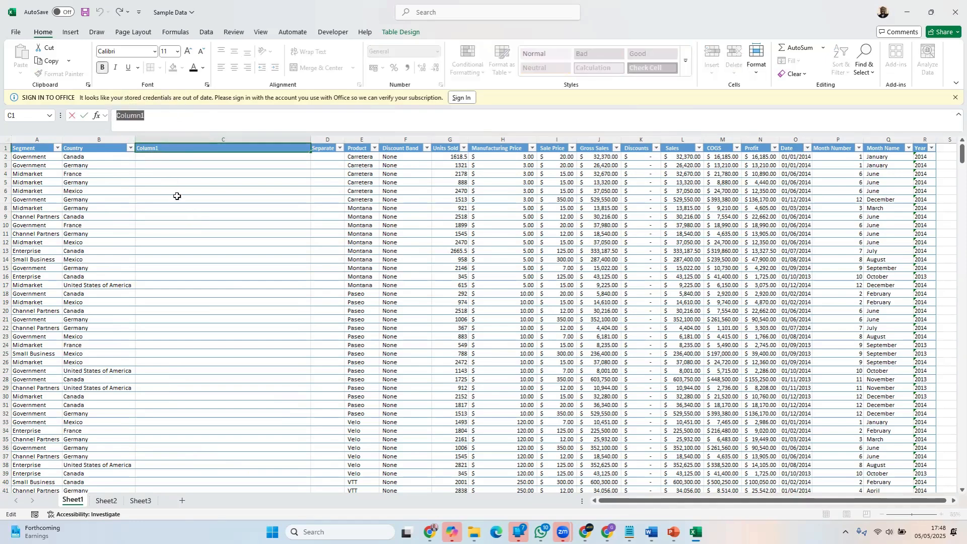
pyautogui.write('Combined')
pyautogui.press('Return')
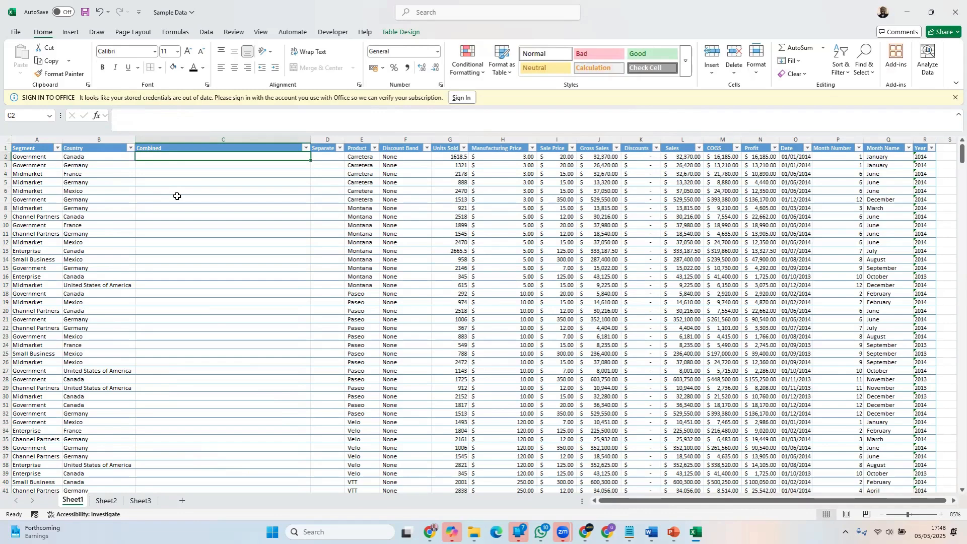
pyautogui.write('=')
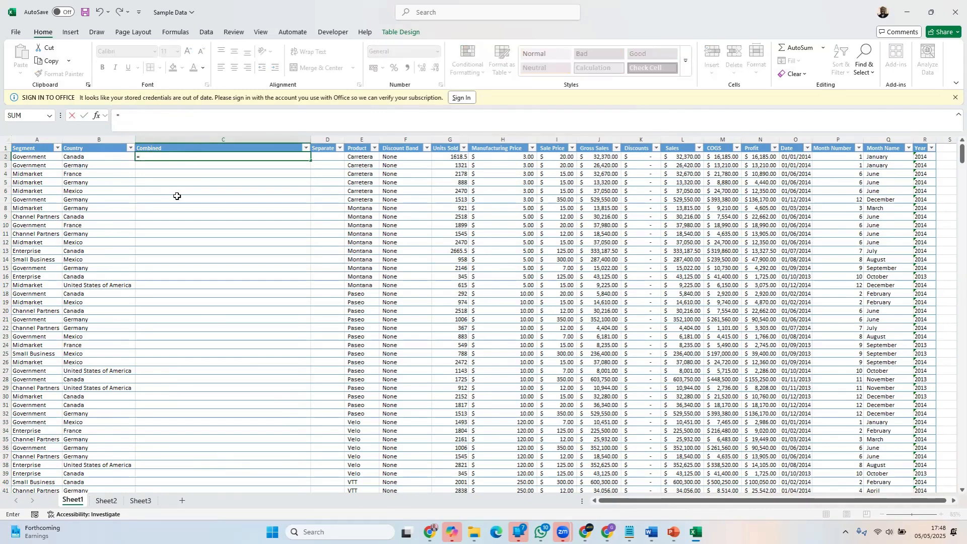
pyautogui.click(46, 156)
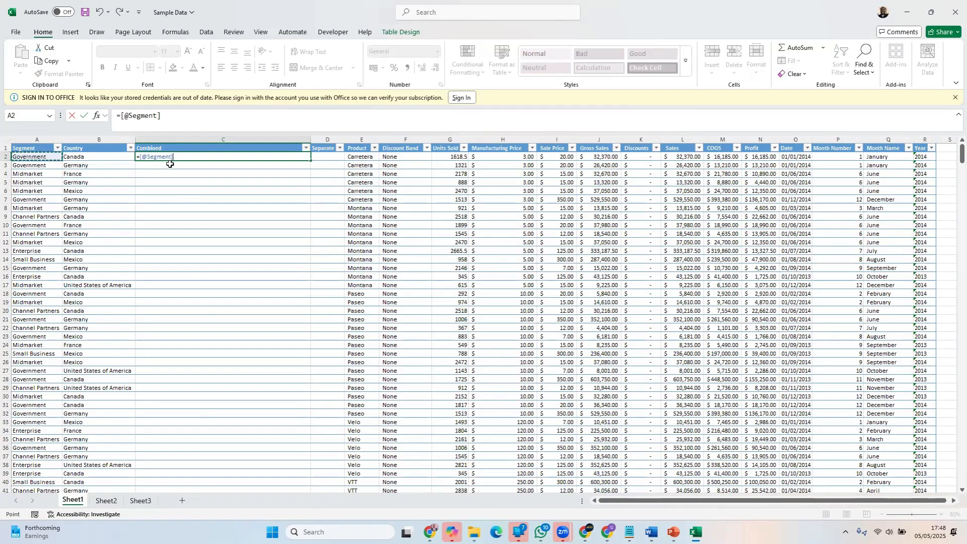
pyautogui.write('&')
pyautogui.press('BackSpace')
pyautogui.press('BackSpace')
pyautogui.press('BackSpace')
pyautogui.click(124, 157)
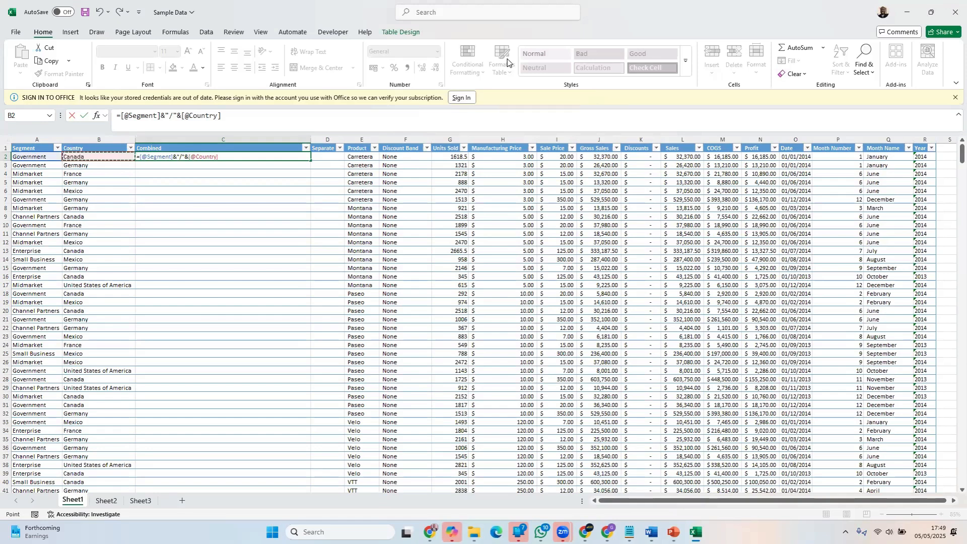
pyautogui.press('Return')
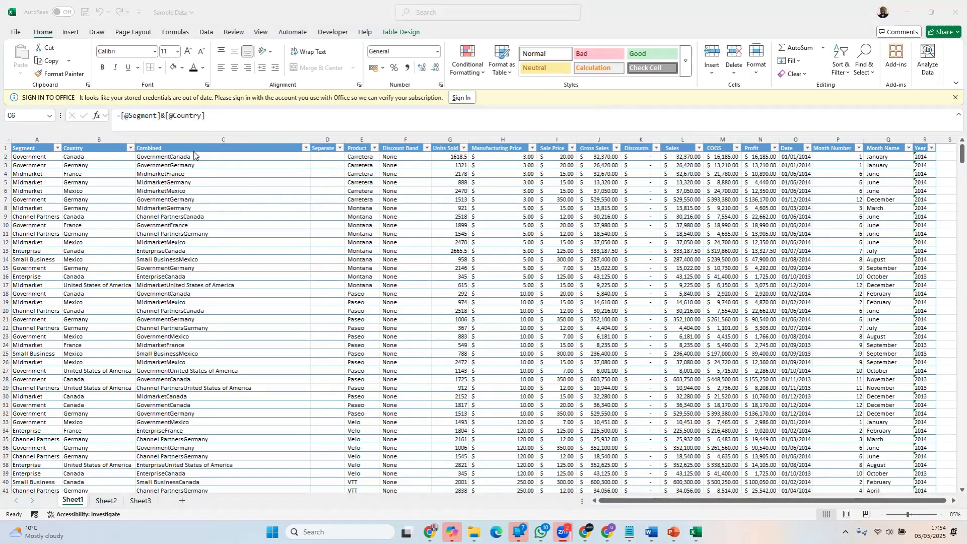
pyautogui.click(196, 156)
pyautogui.press('Escape')
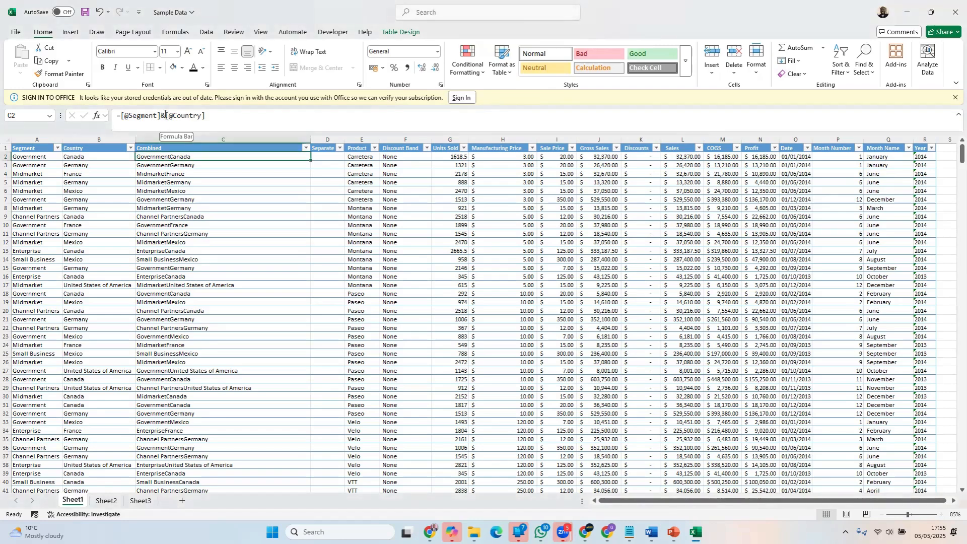
pyautogui.press('F2')
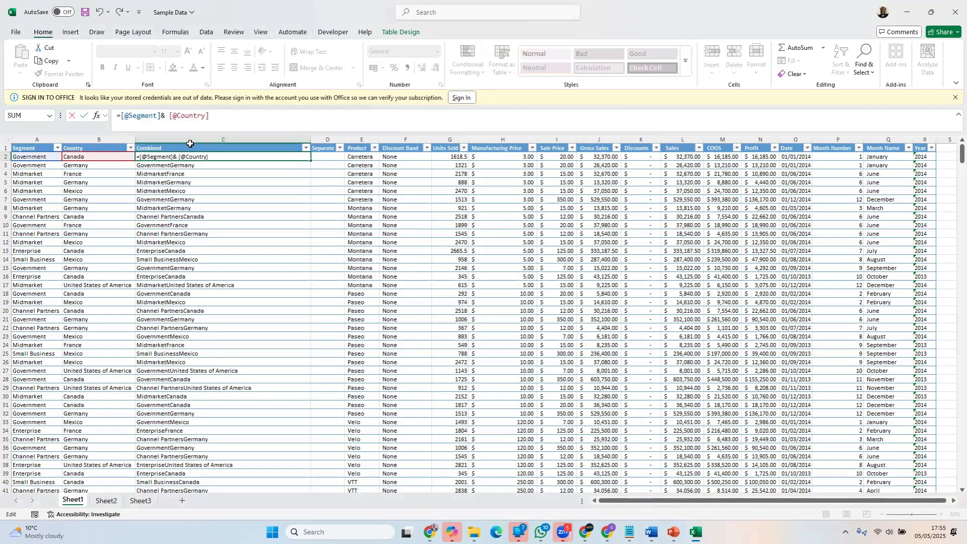
pyautogui.write('" of')
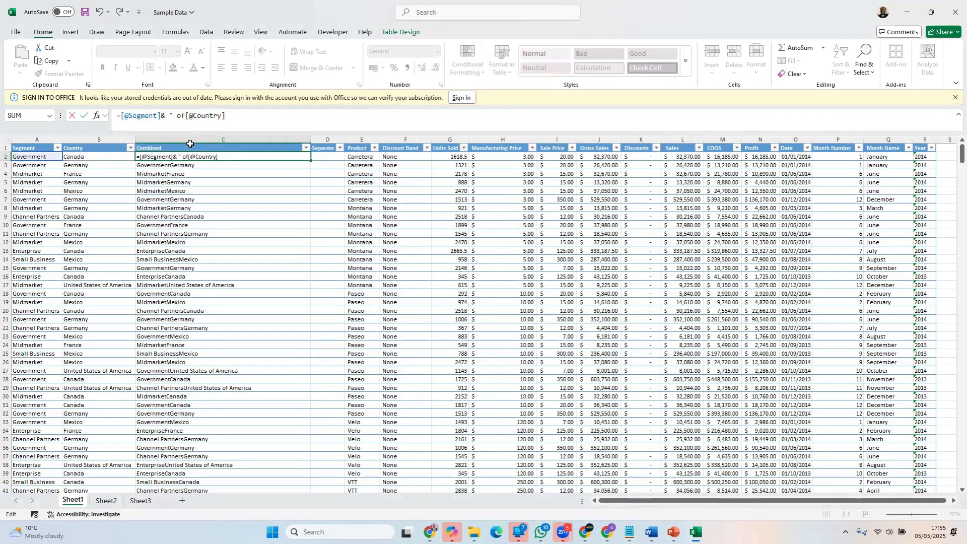
pyautogui.write('" &')
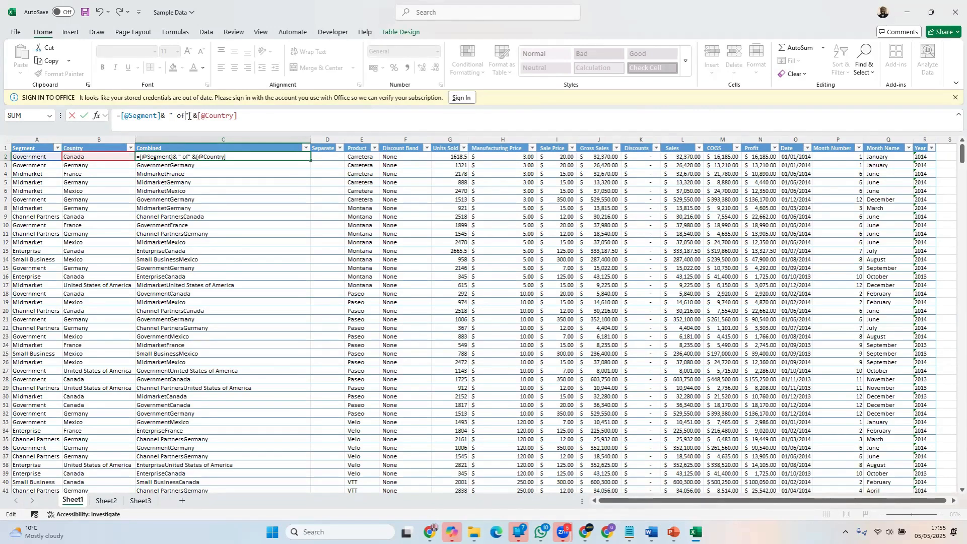
pyautogui.click(188, 116)
pyautogui.click(275, 117)
pyautogui.press('Return')
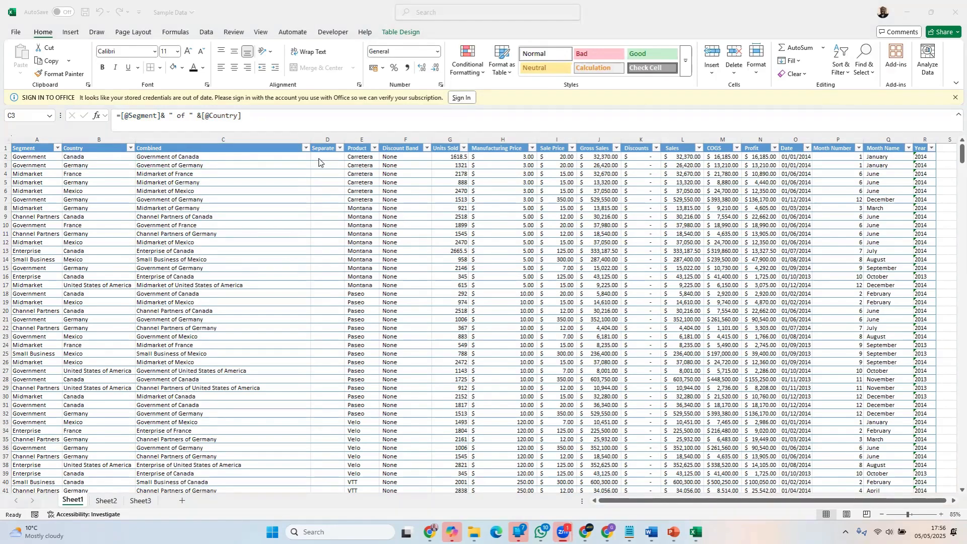
# Rename the Separate header in D1 to New Country and fit column D's width to the header
pyautogui.click(214, 170)
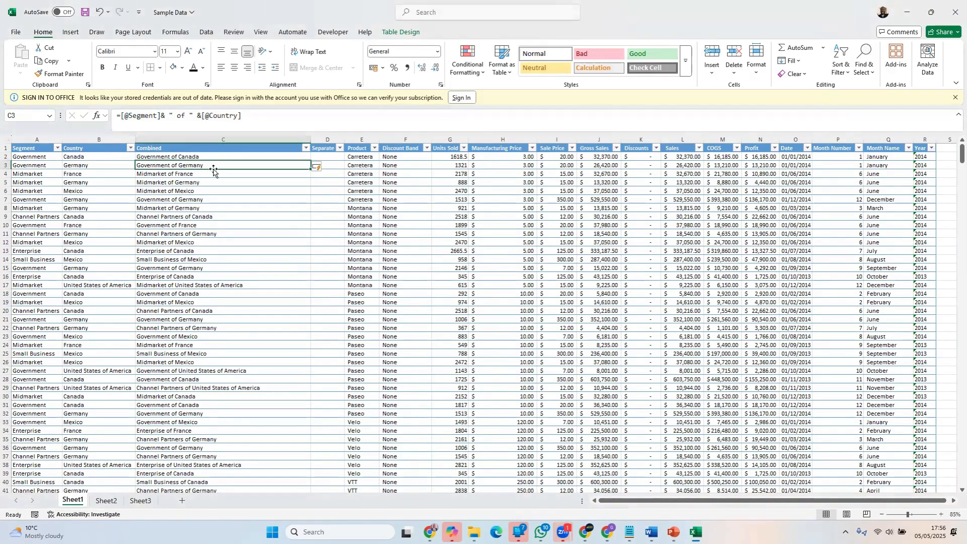
pyautogui.click(229, 138)
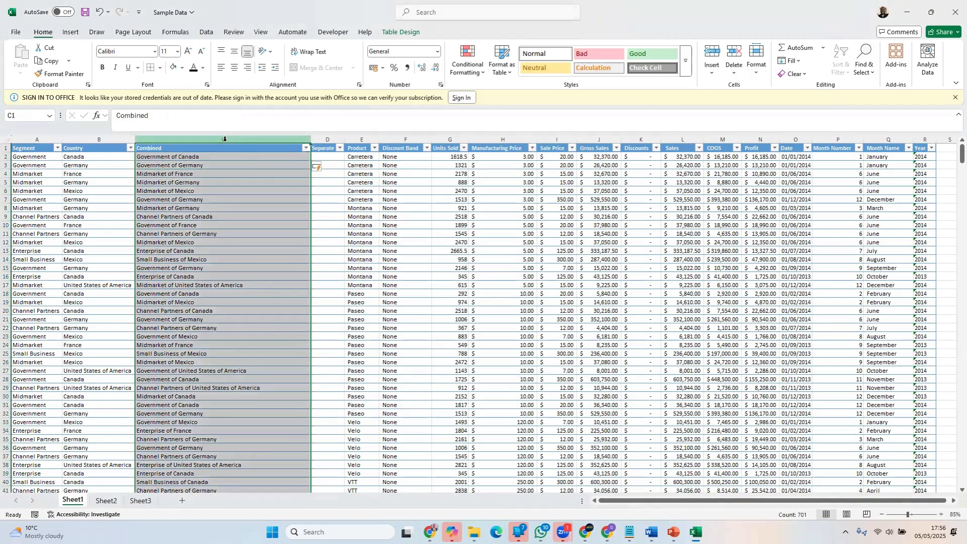
pyautogui.click(327, 156)
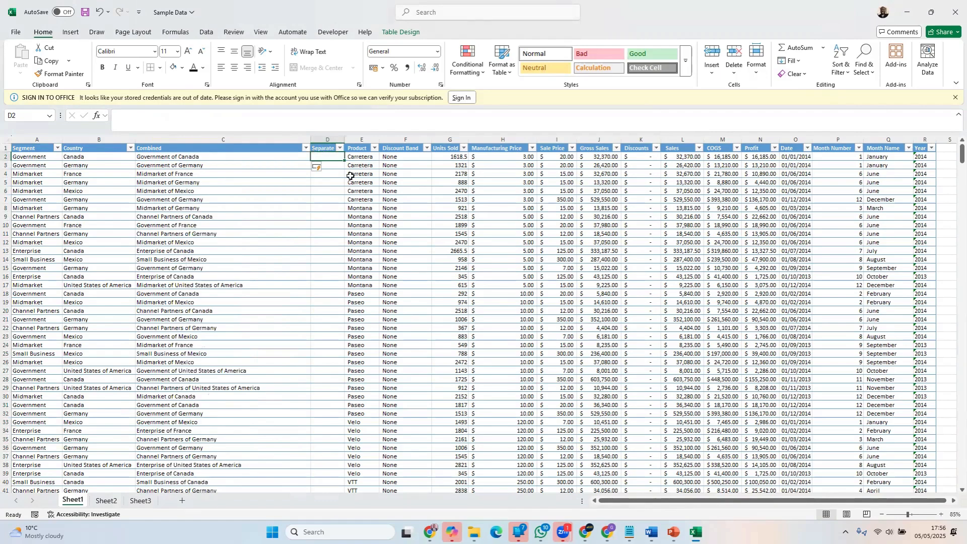
pyautogui.click(325, 147)
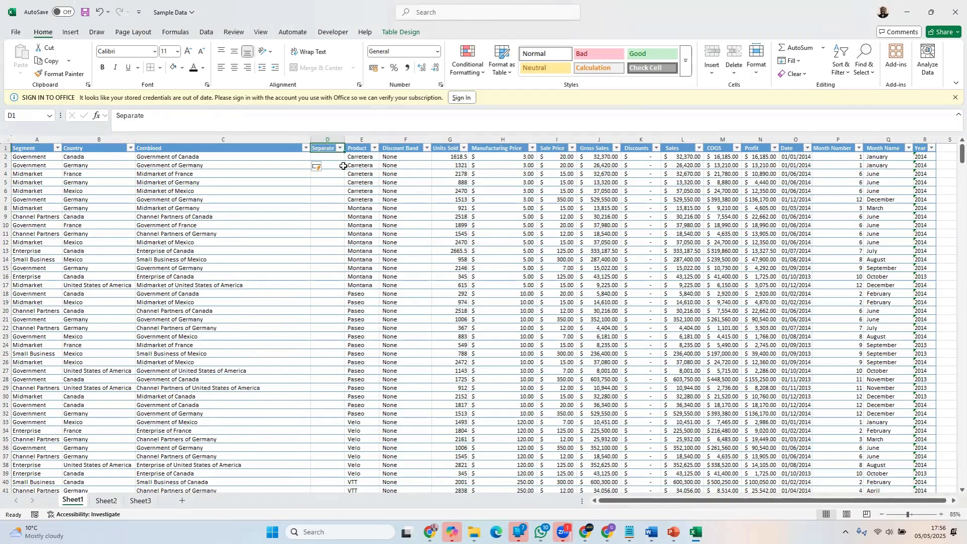
pyautogui.click(120, 119)
pyautogui.doubleClick(120, 119)
pyautogui.write('New Co')
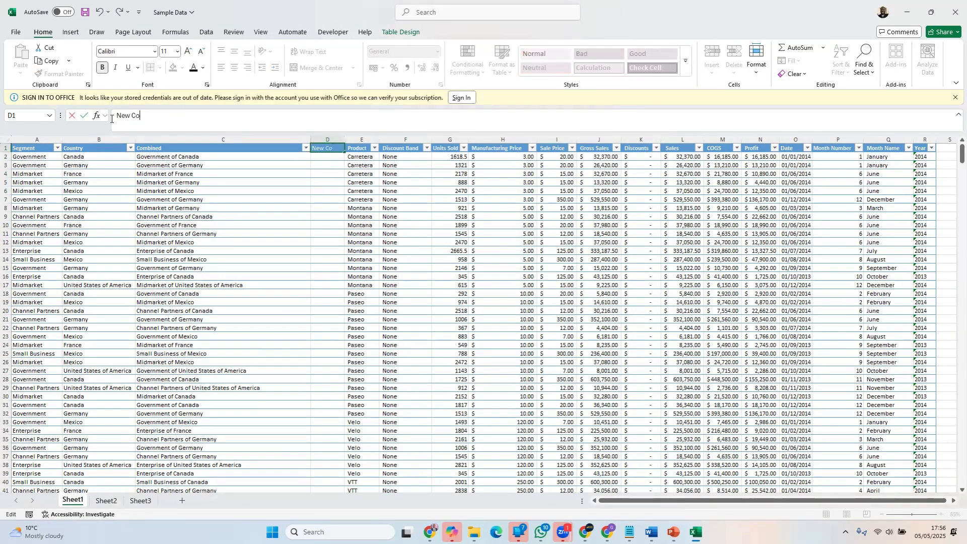
pyautogui.write('untry')
pyautogui.press('Return')
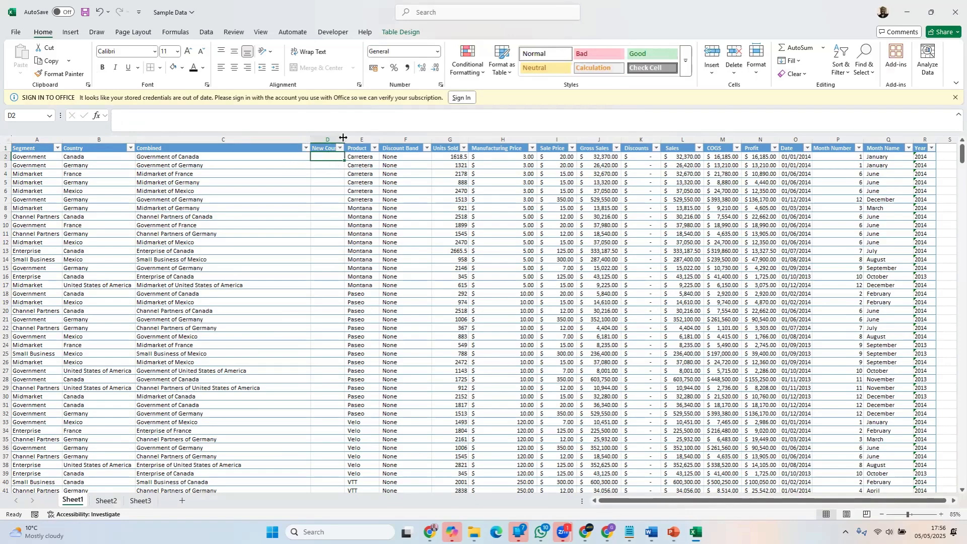
pyautogui.doubleClick(345, 139)
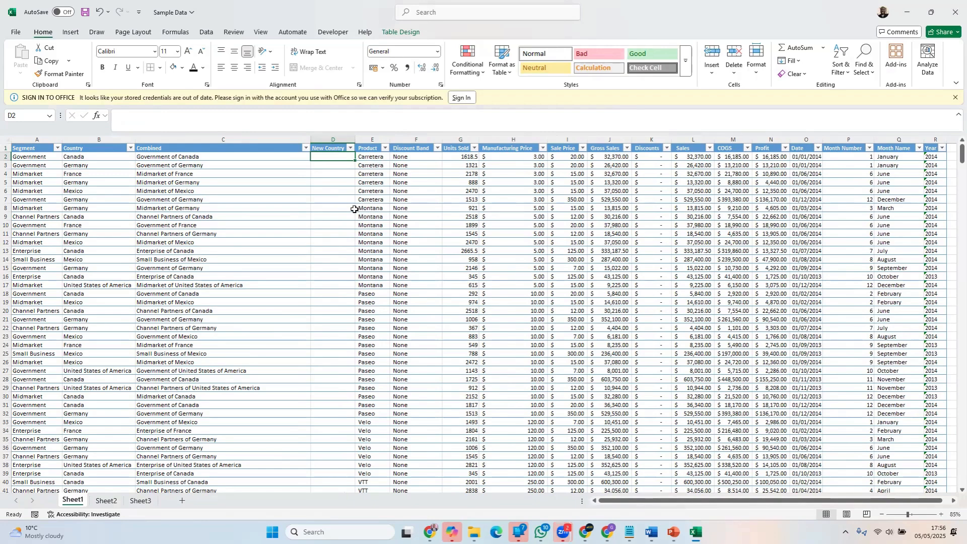
pyautogui.write('Canada')
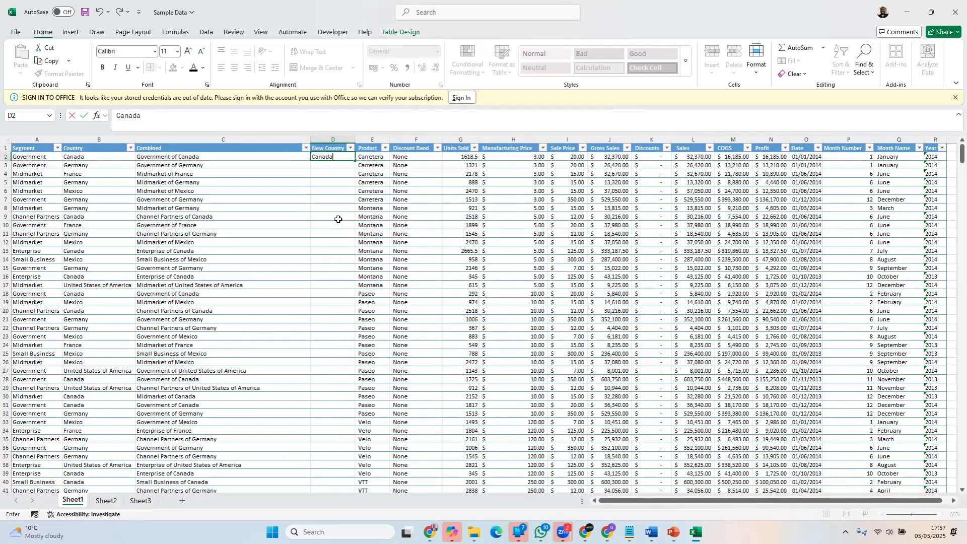
pyautogui.press('Return')
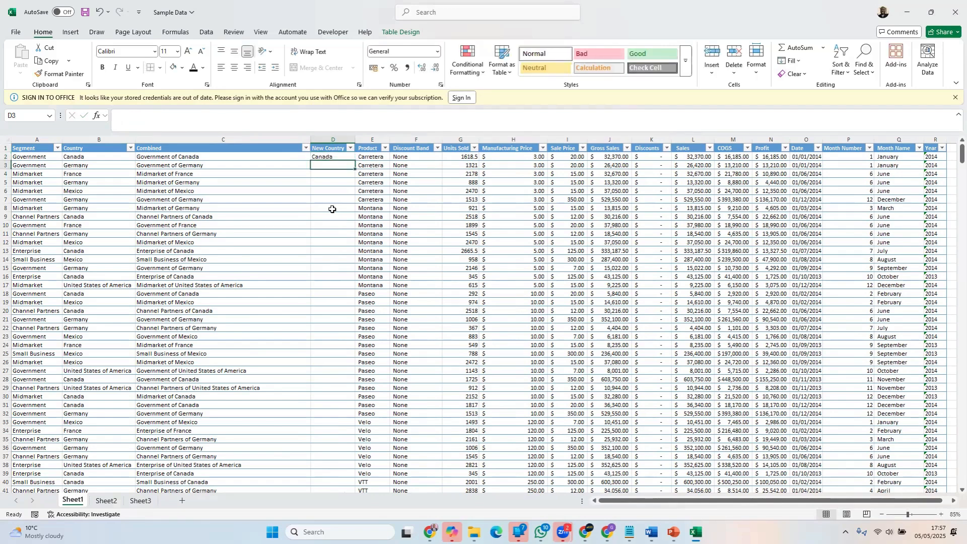
pyautogui.write('Germ')
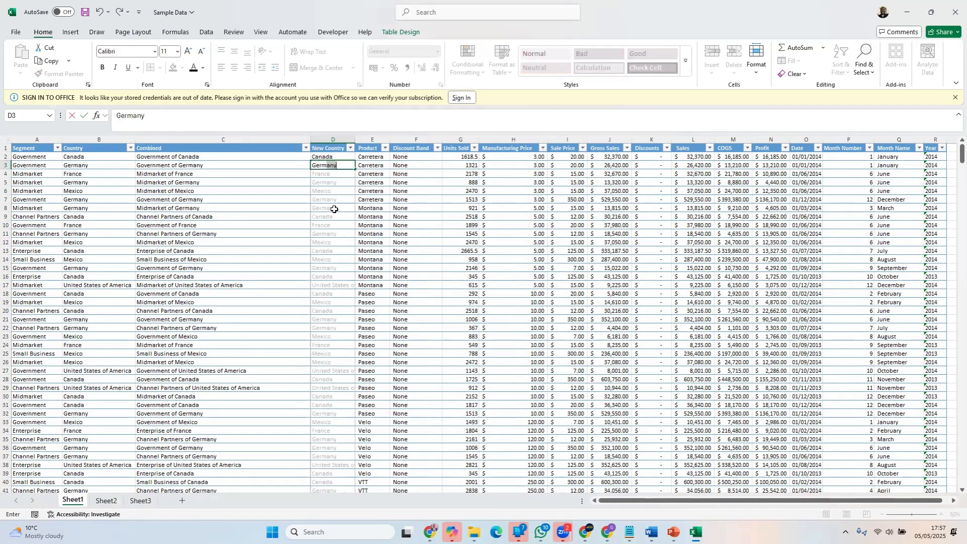
pyautogui.press('BackSpace')
pyautogui.press('BackSpace')
pyautogui.press('BackSpace')
pyautogui.press('BackSpace')
pyautogui.press('BackSpace')
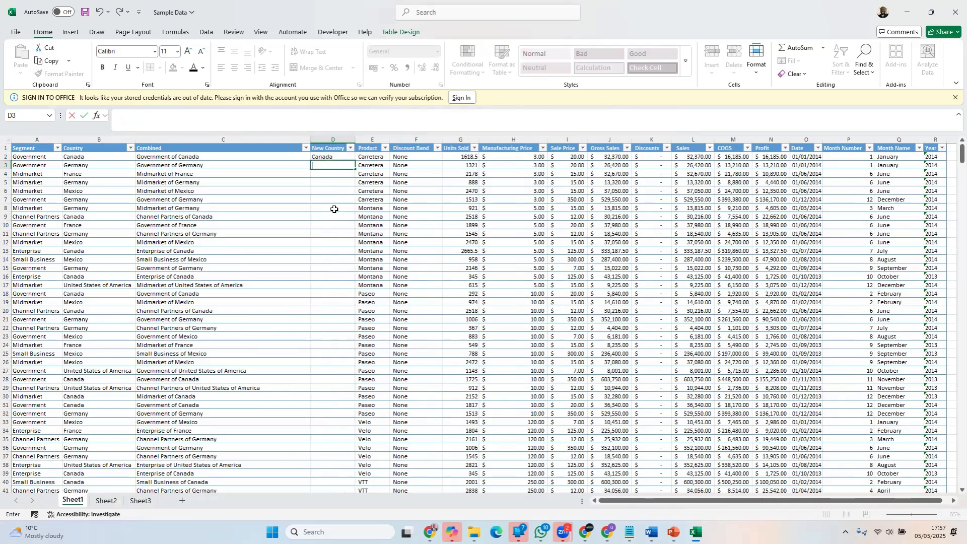
pyautogui.click(343, 157)
pyautogui.press('BackSpace')
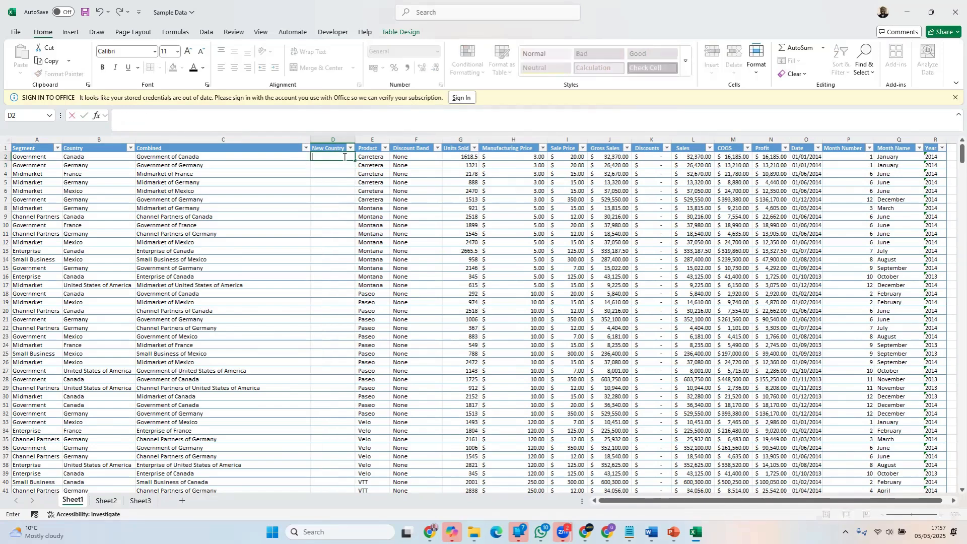
pyautogui.click(320, 199)
# Enter Canada in D2 and Germany in D3, accept the Flash Fill suggestions for the New Country column, and check the filled rows
pyautogui.click(332, 156)
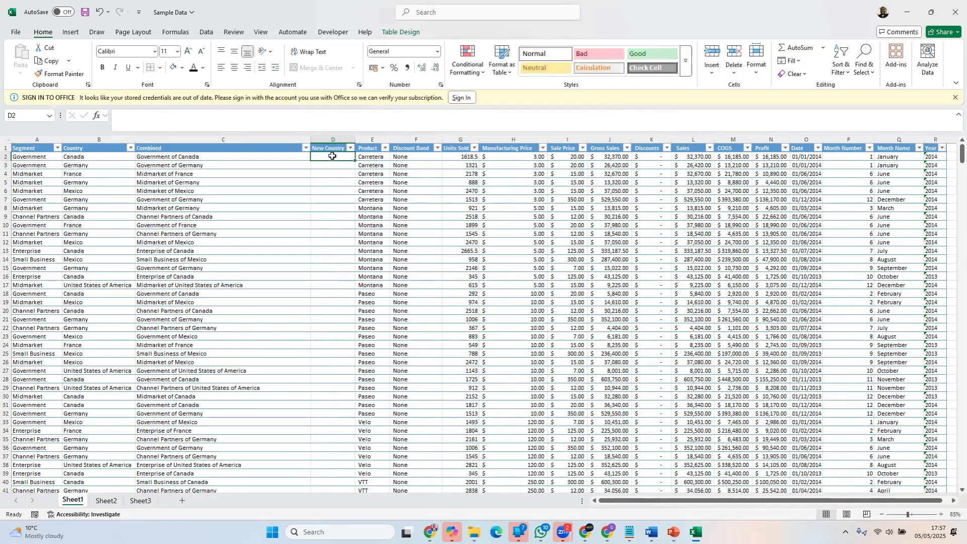
pyautogui.write('Canada')
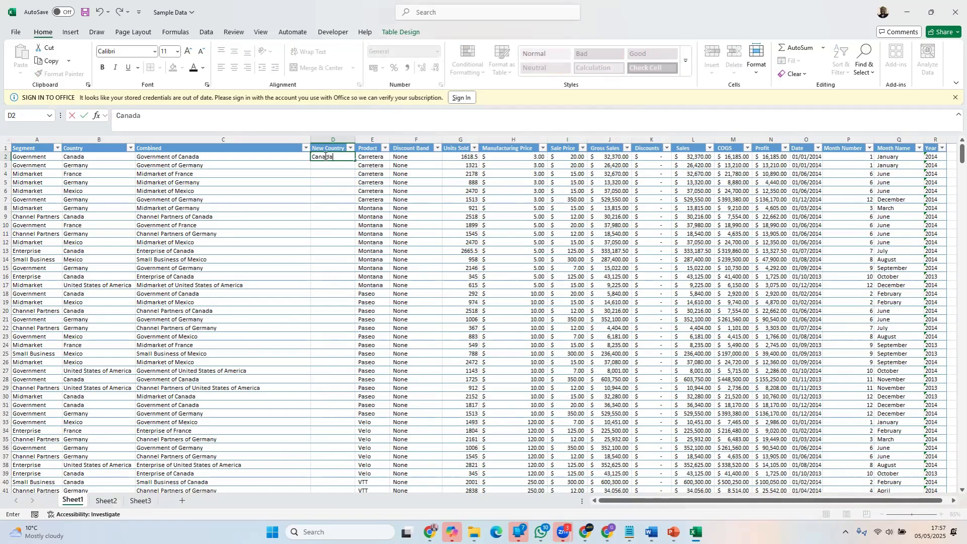
pyautogui.press('Return')
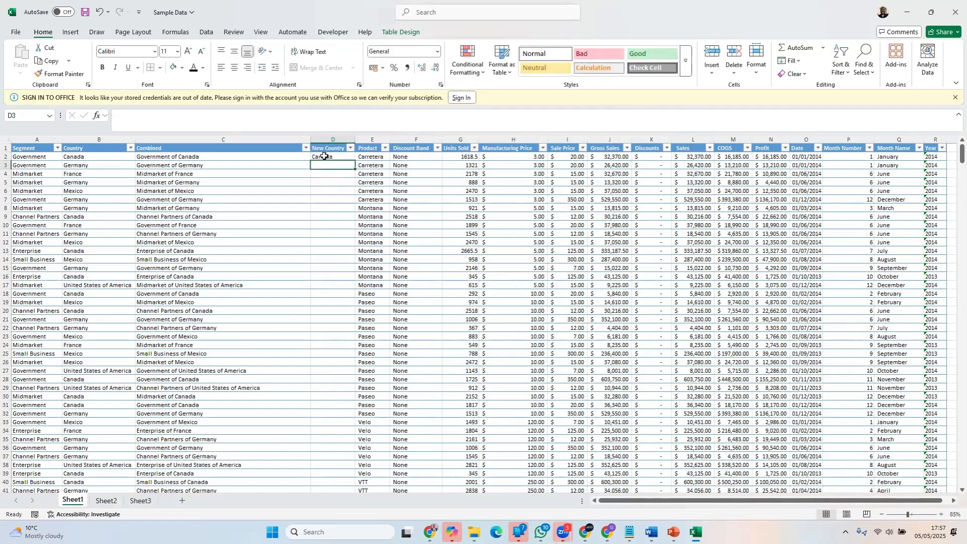
pyautogui.write('Germany')
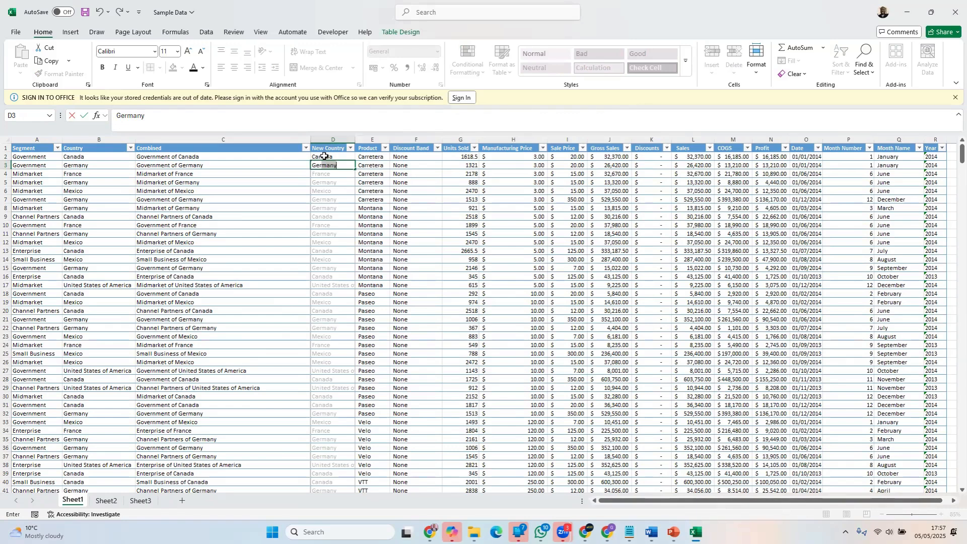
pyautogui.press('Return')
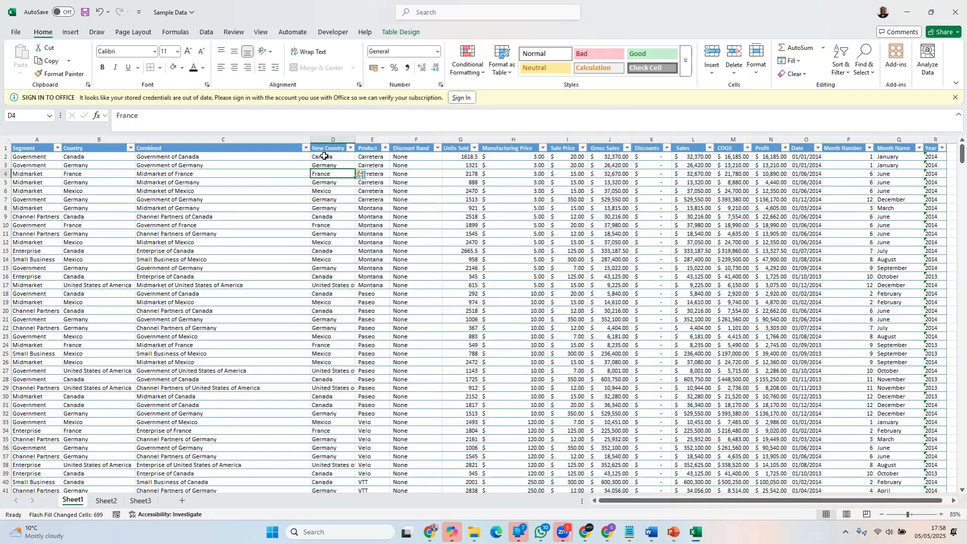
pyautogui.scroll(-9, 335, 234)
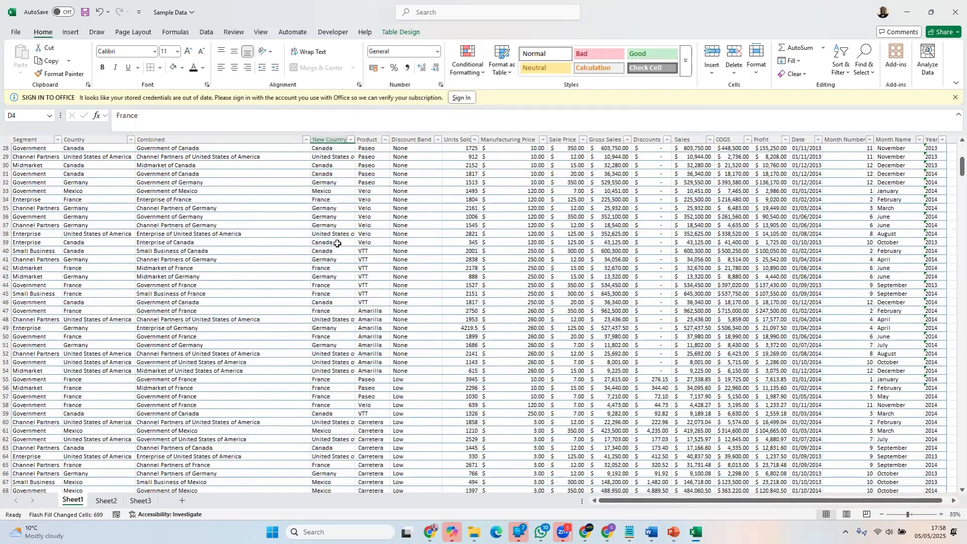
pyautogui.scroll(-20, 337, 244)
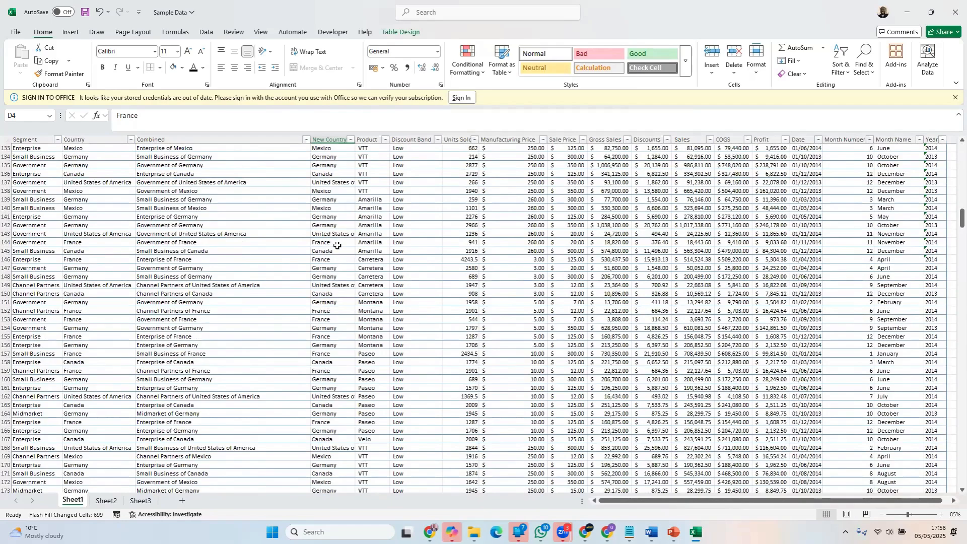
pyautogui.scroll(-10, 337, 246)
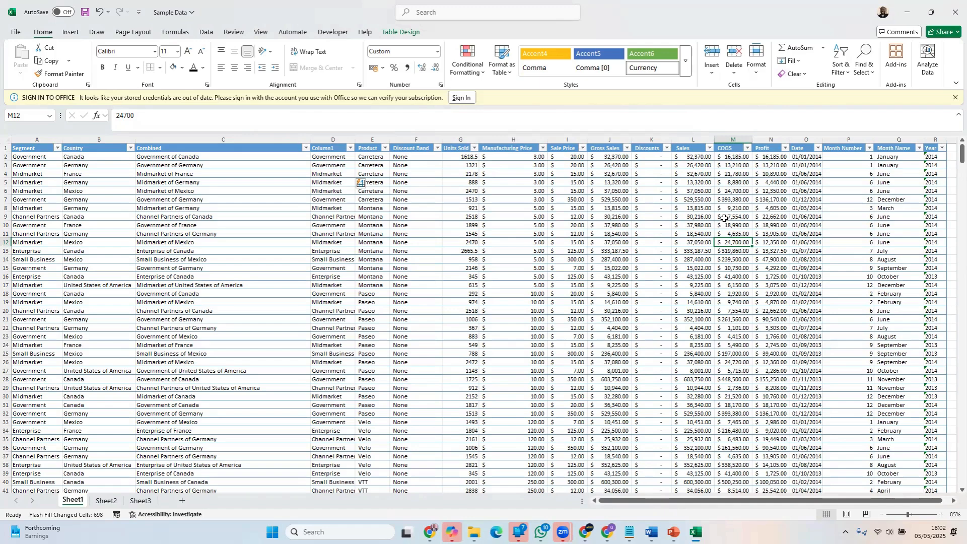
# Insert a new table column before the Date column
pyautogui.click(684, 142)
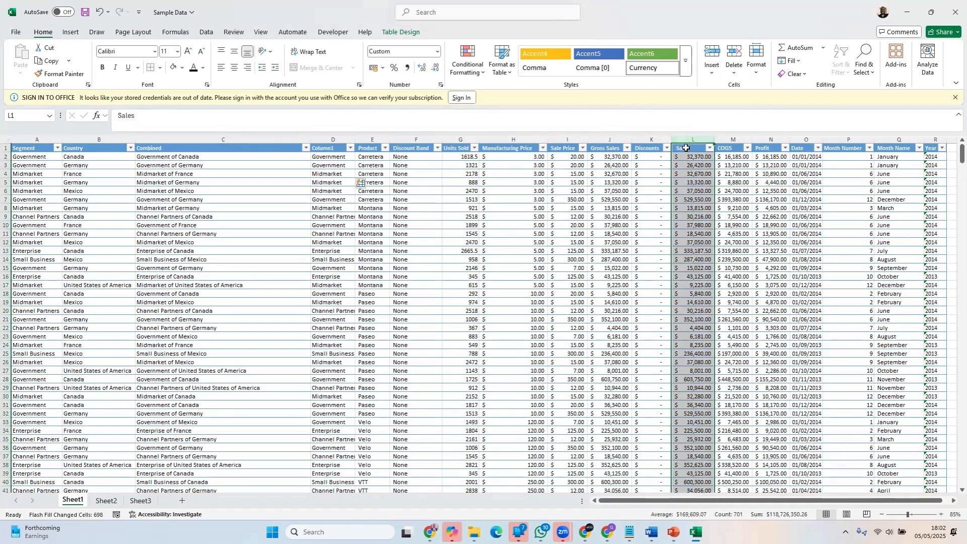
pyautogui.rightClick(798, 139)
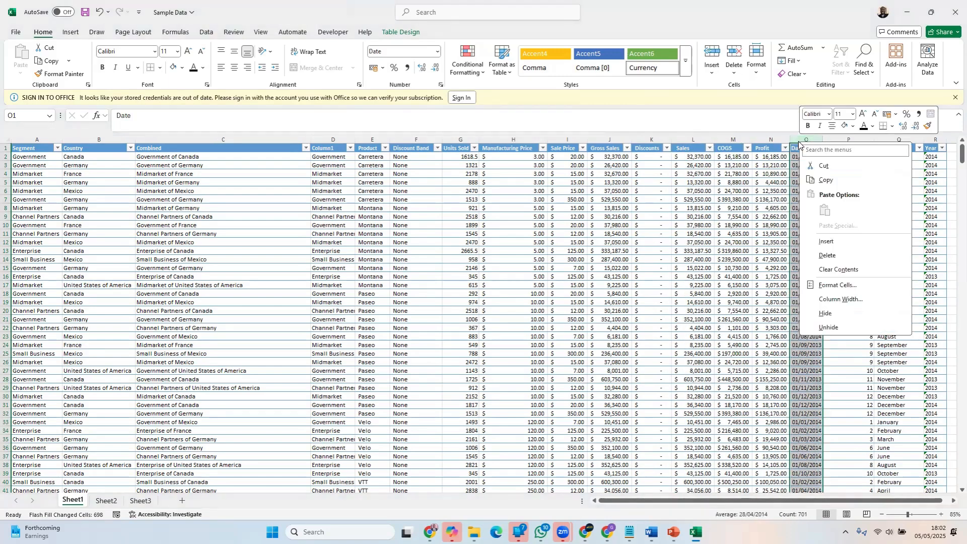
pyautogui.click(825, 241)
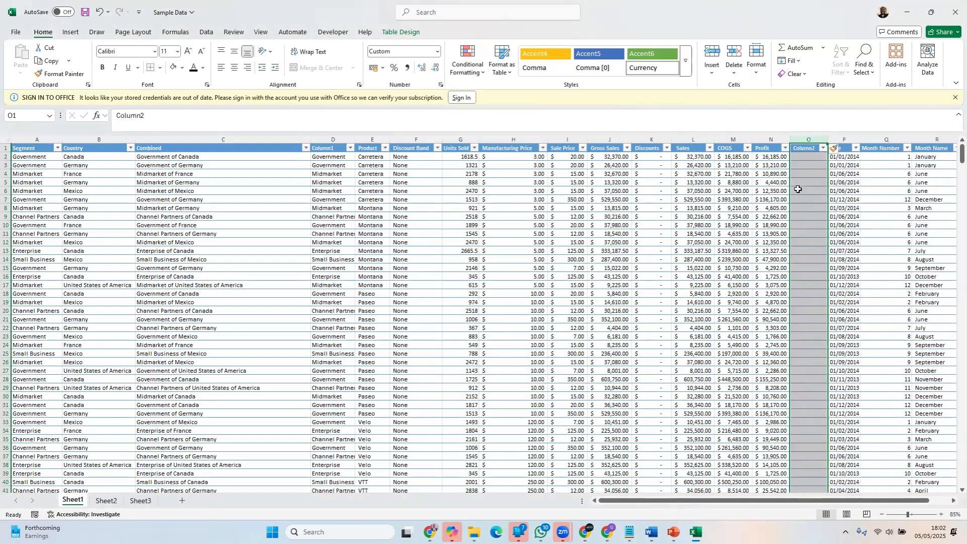
pyautogui.click(802, 157)
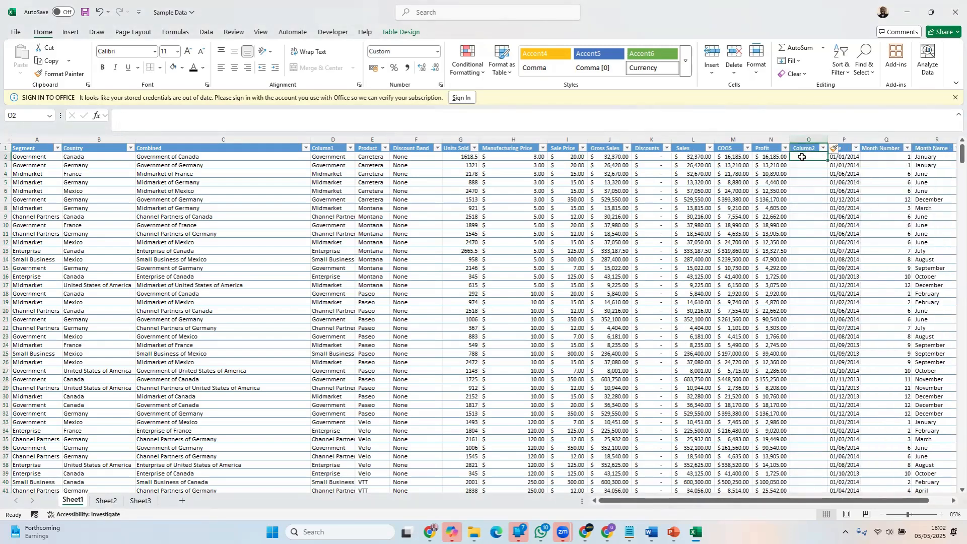
pyautogui.write('=')
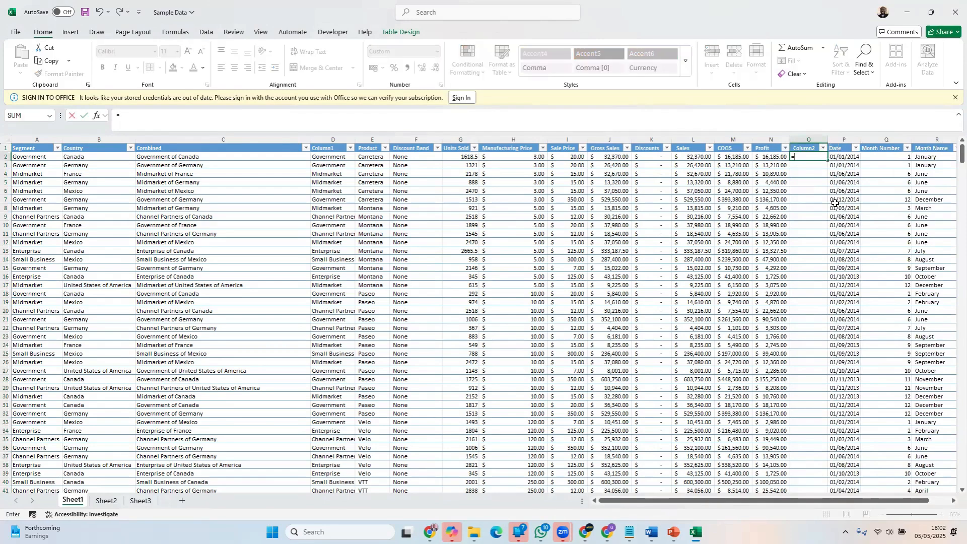
pyautogui.click(698, 156)
pyautogui.write('-')
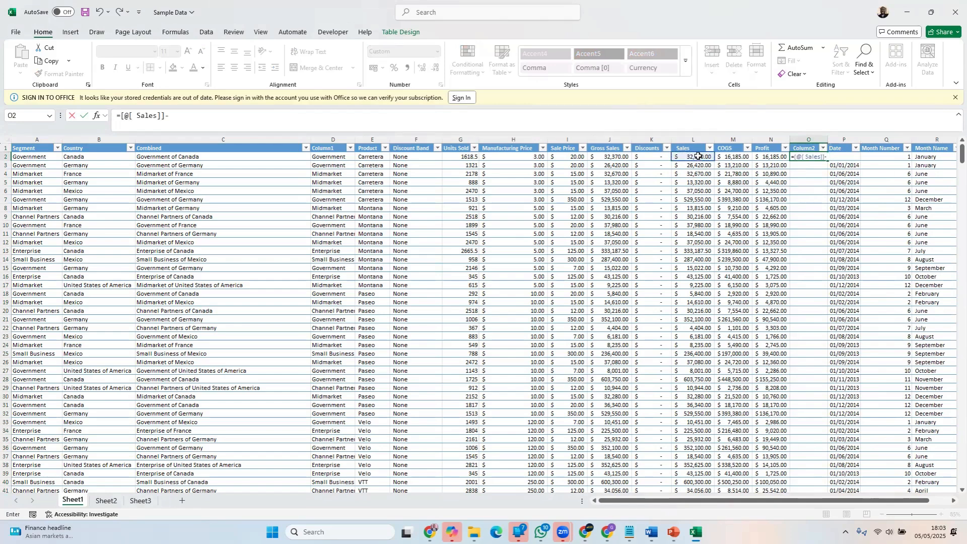
pyautogui.click(769, 157)
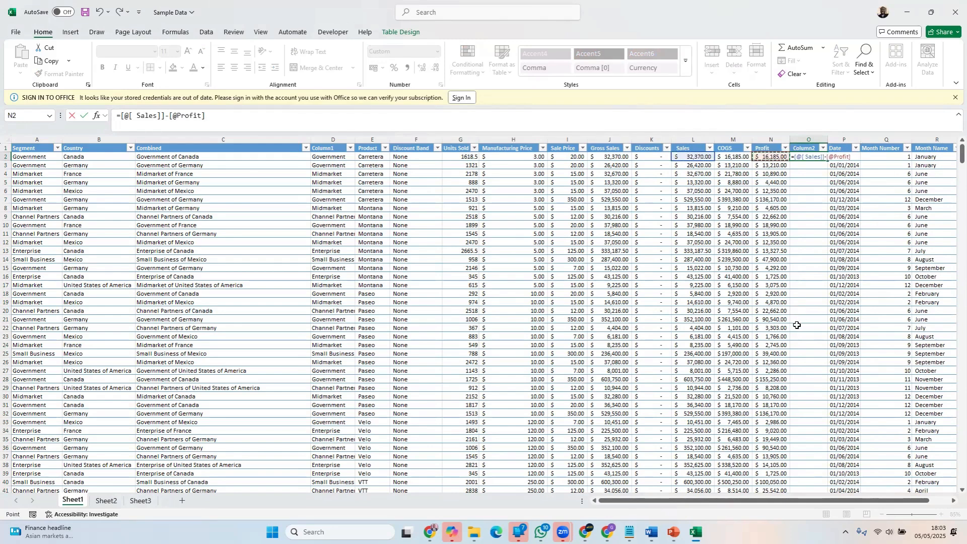
pyautogui.press('Return')
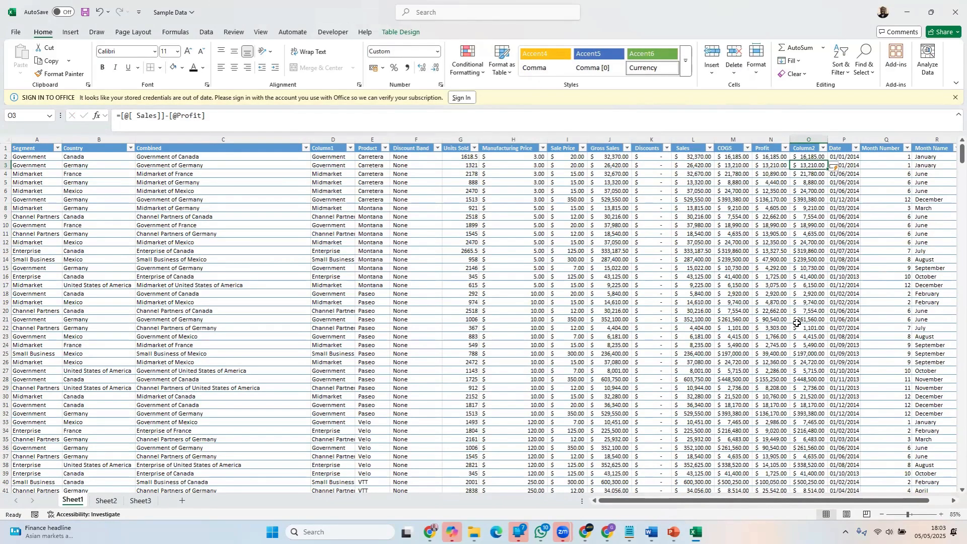
pyautogui.hotkey('ctrl', 'z')
pyautogui.hotkey('ctrl', 'z')
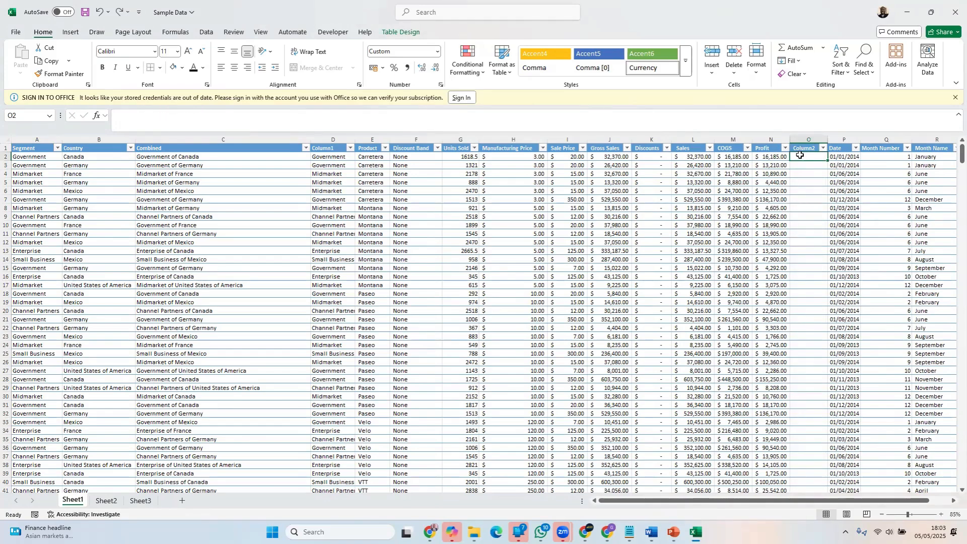
pyautogui.write('=')
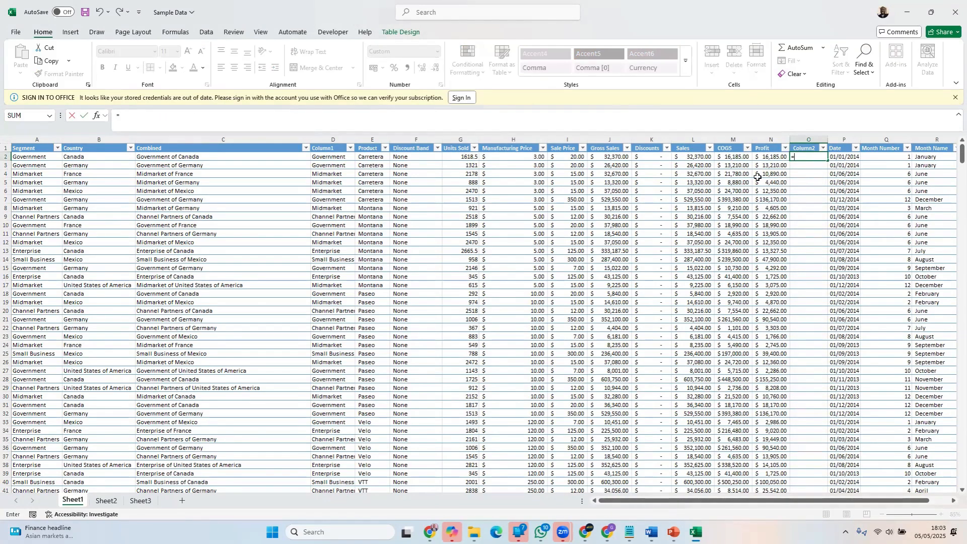
pyautogui.click(694, 156)
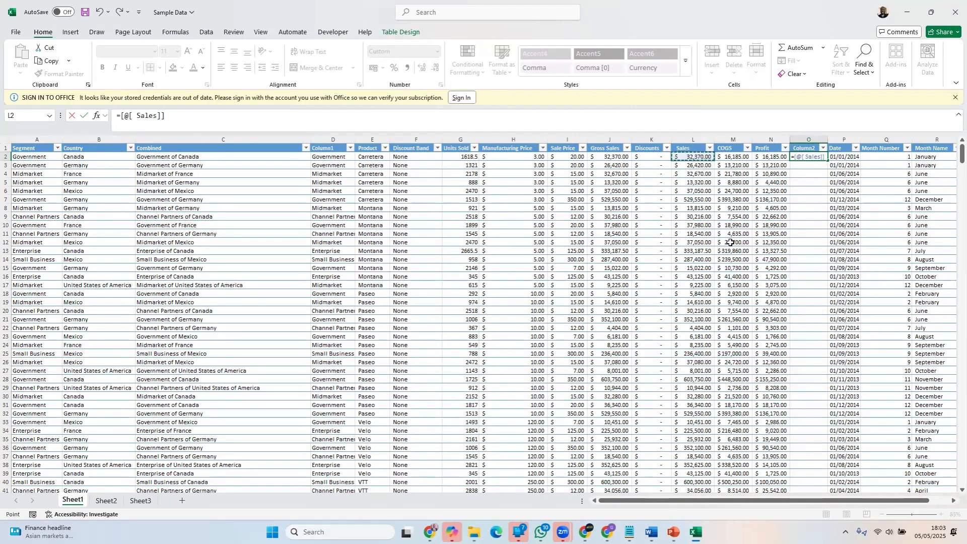
pyautogui.write('-')
pyautogui.click(778, 157)
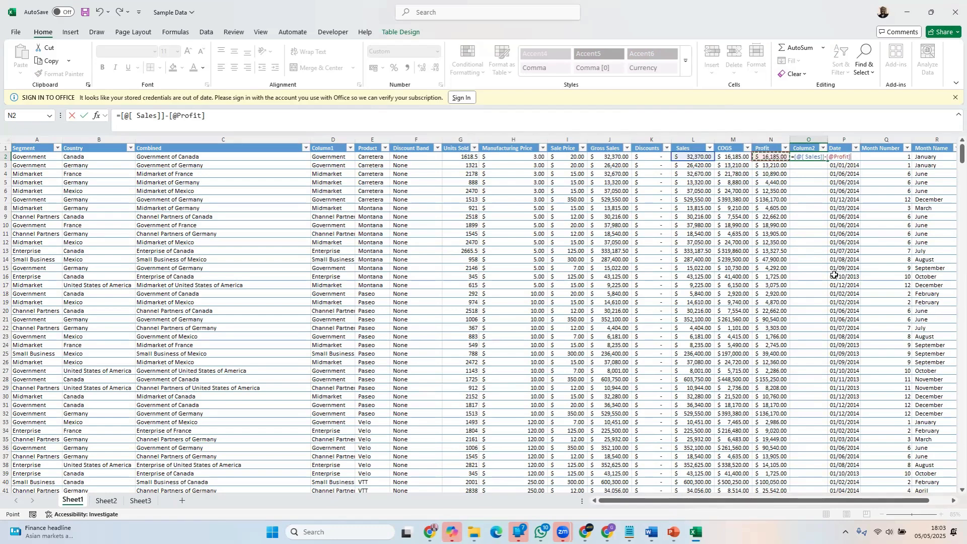
pyautogui.press('Return')
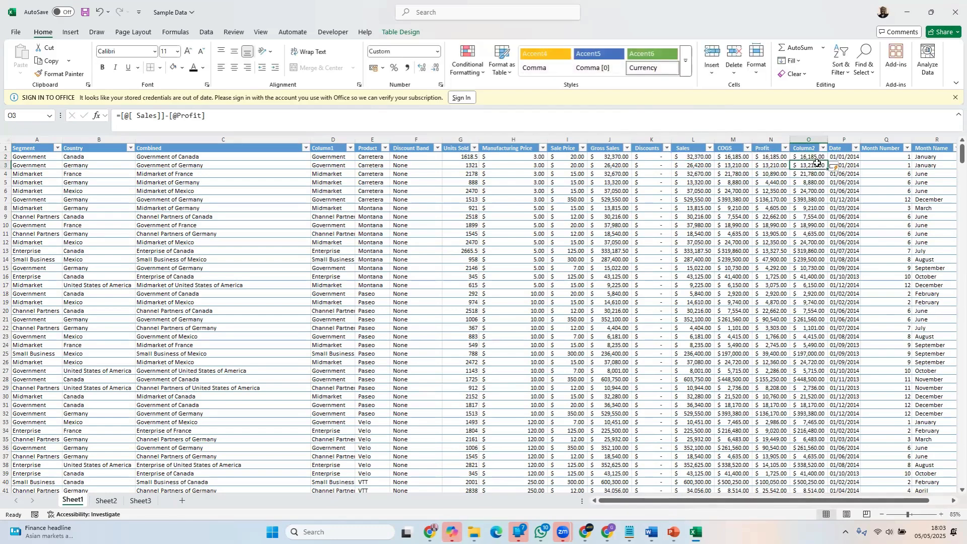